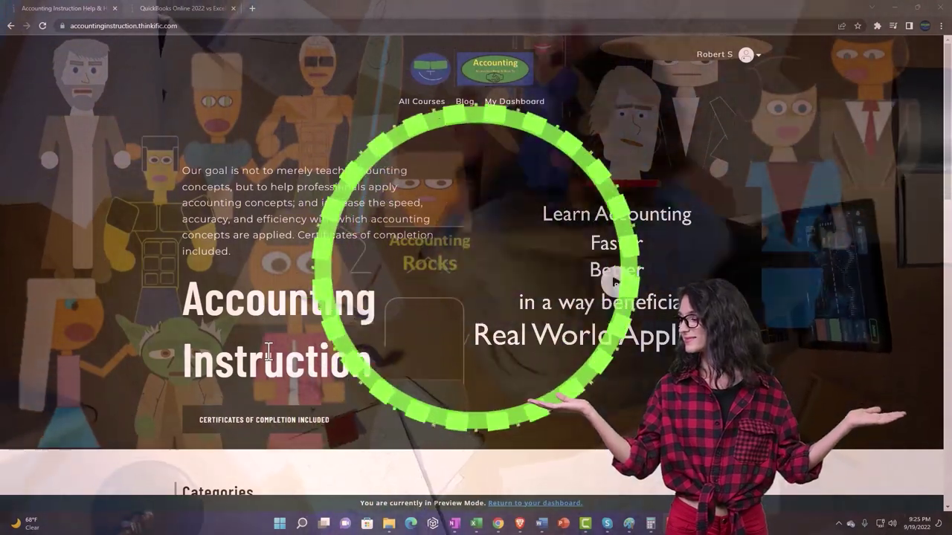
- Browse the course categories on the accounting instruction site and look through the QuickBooks Online 2022 course's lesson sections
{"action": "scroll", "coordinate": [131, 404], "scroll_direction": "down", "scroll_amount": 5}
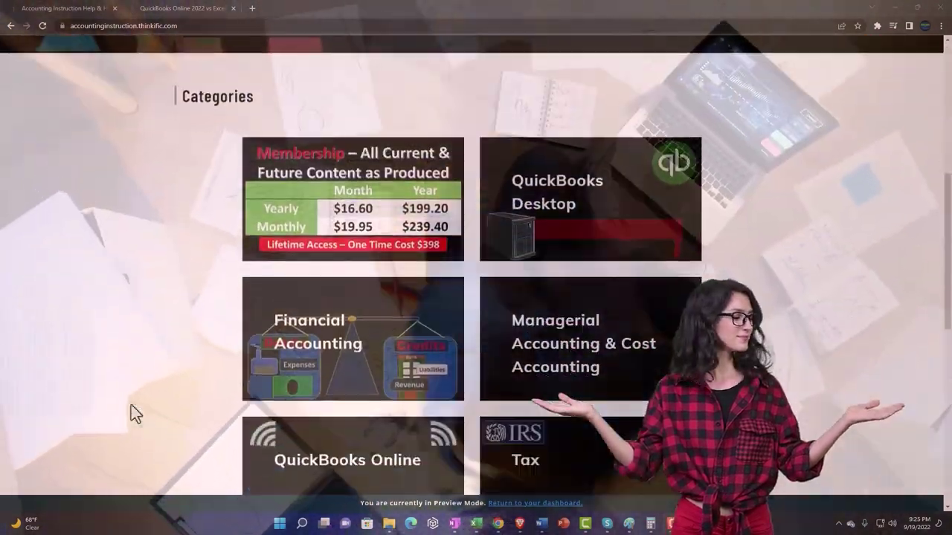
{"action": "scroll", "coordinate": [134, 413], "scroll_direction": "down", "scroll_amount": 2}
{"action": "scroll", "coordinate": [133, 413], "scroll_direction": "down", "scroll_amount": 1}
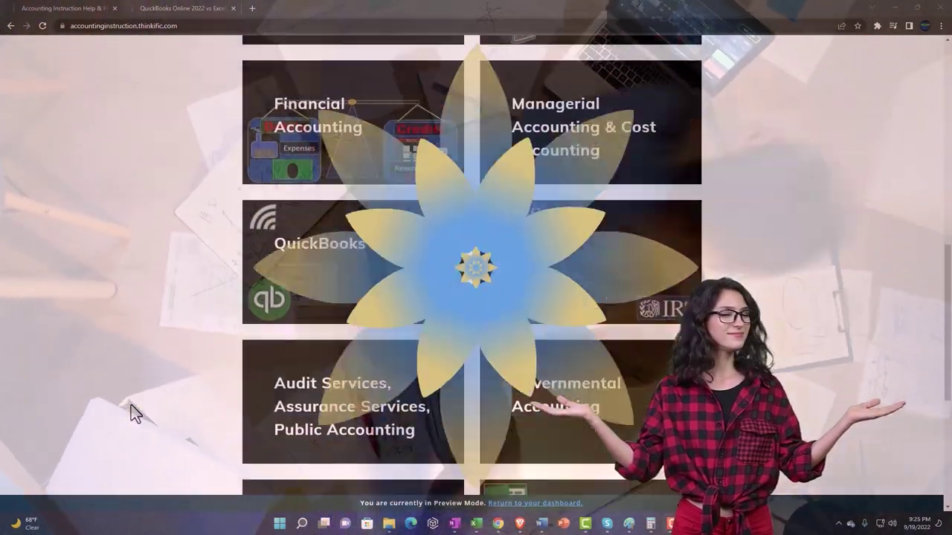
{"action": "scroll", "coordinate": [134, 413], "scroll_direction": "down", "scroll_amount": 4}
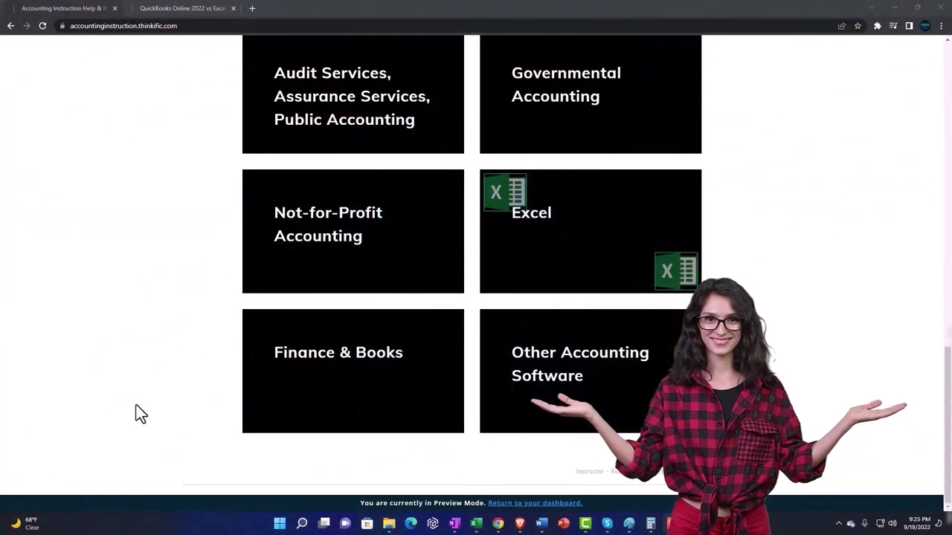
{"action": "left_click", "coordinate": [170, 9]}
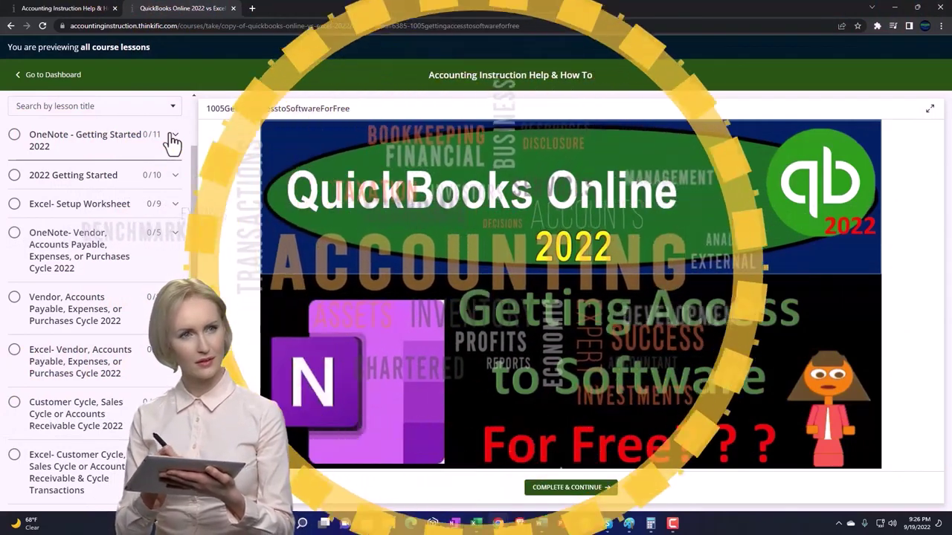
{"action": "left_click", "coordinate": [172, 142]}
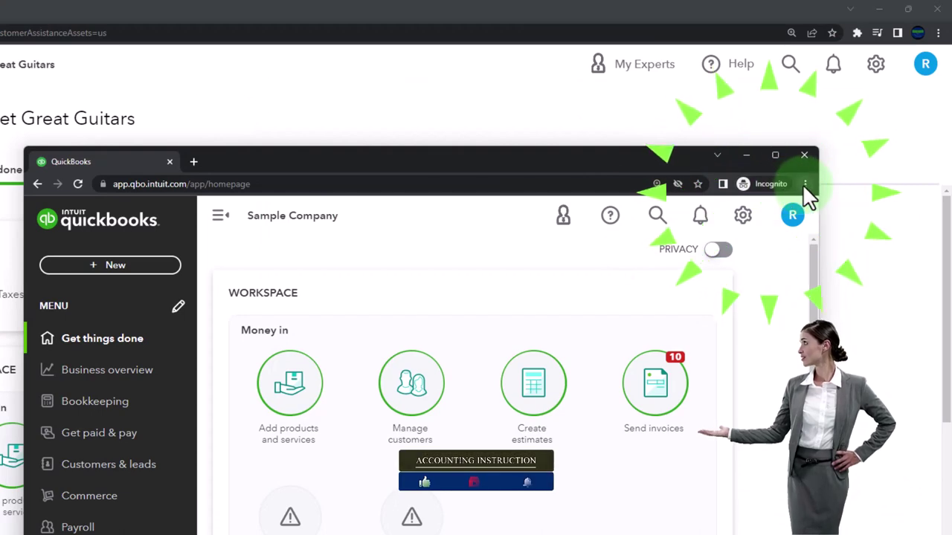
- Look at the browser's New Incognito window option and move the Sample Company window before checking its settings
{"action": "left_click", "coordinate": [805, 184]}
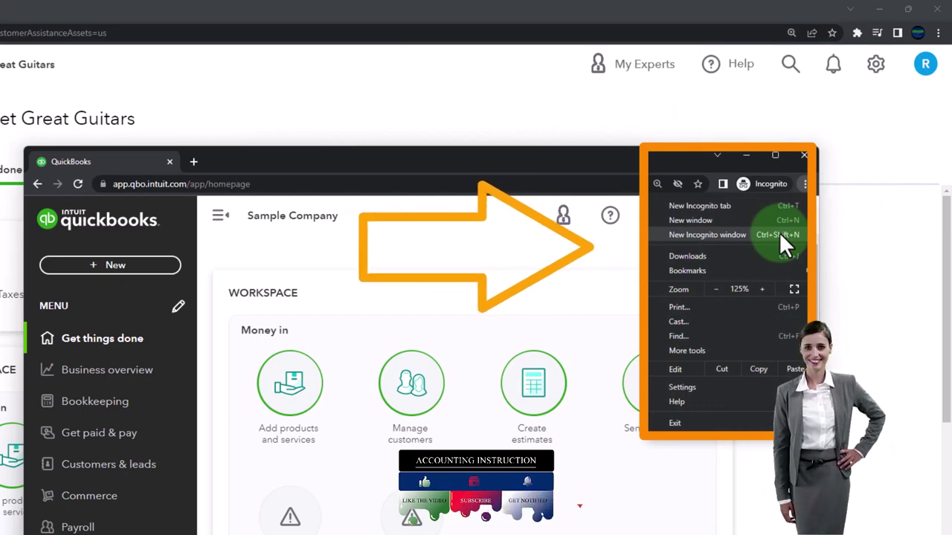
{"action": "left_click_drag", "start_coordinate": [437, 172], "coordinate": [483, 137]}
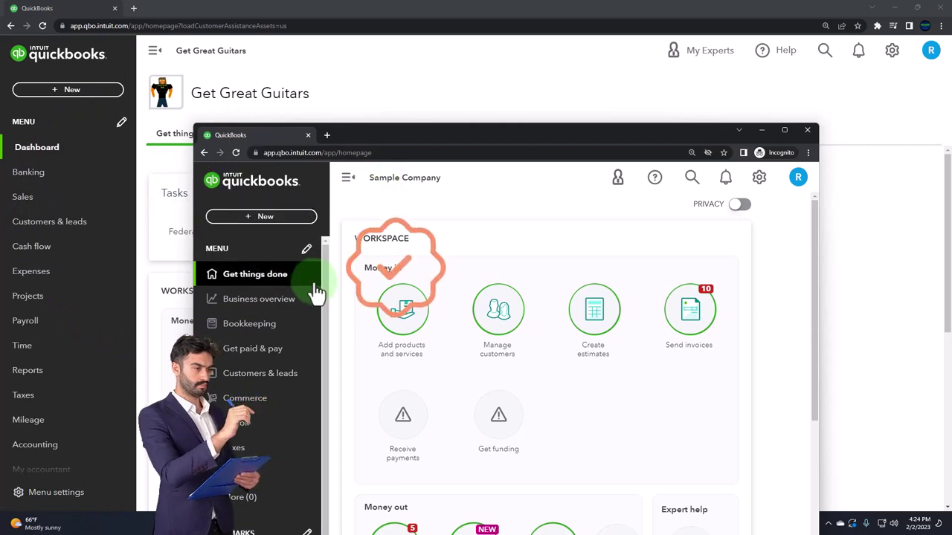
{"action": "left_click", "coordinate": [759, 178]}
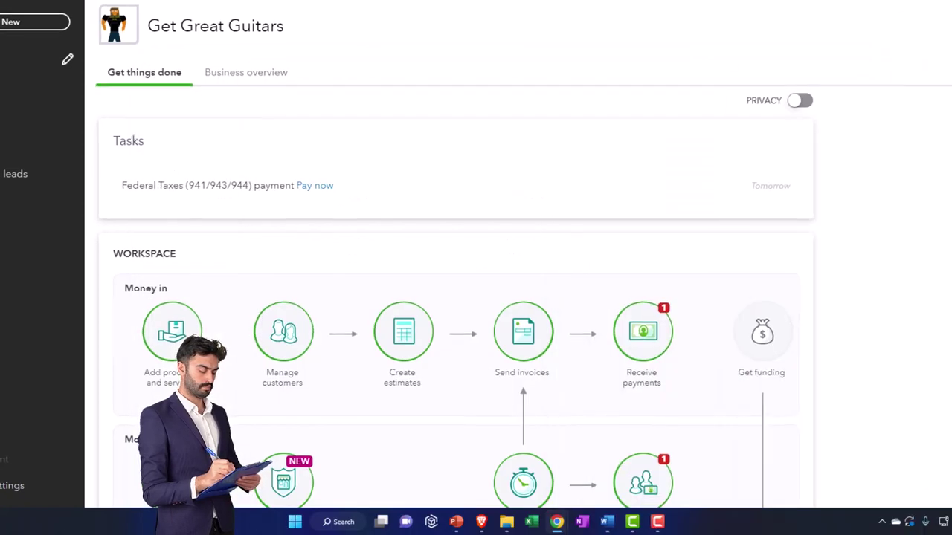
- Duplicate the Get Great Guitars browser tab twice to have three copies of the company file open
{"action": "right_click", "coordinate": [81, 10]}
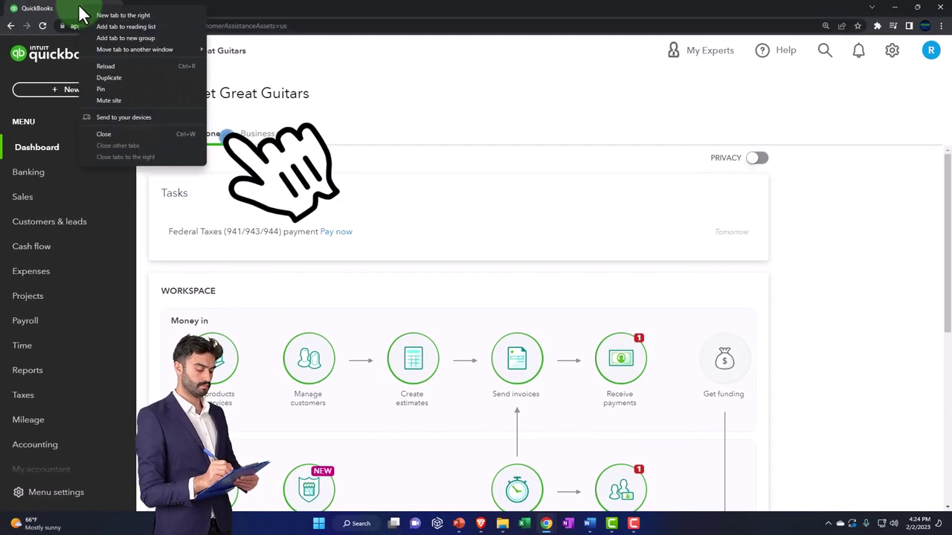
{"action": "left_click", "coordinate": [104, 78]}
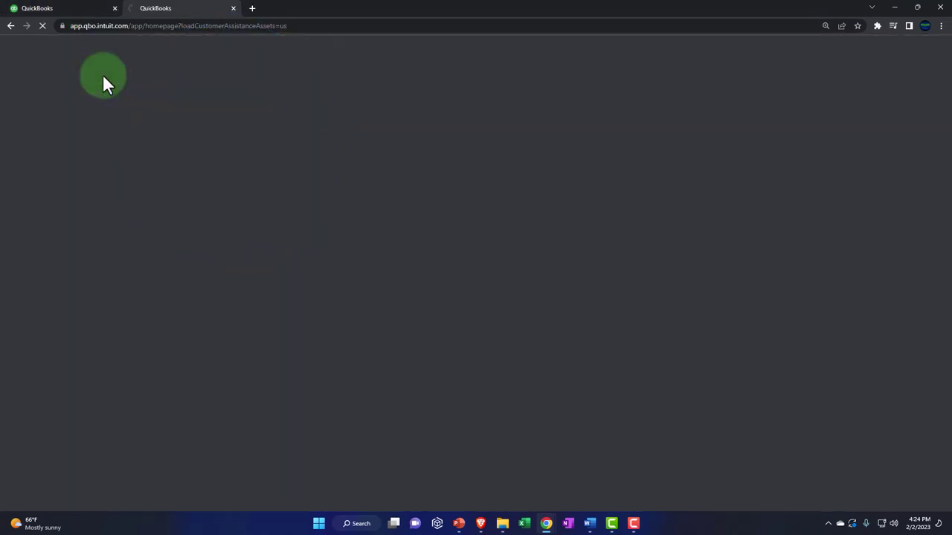
{"action": "right_click", "coordinate": [183, 13]}
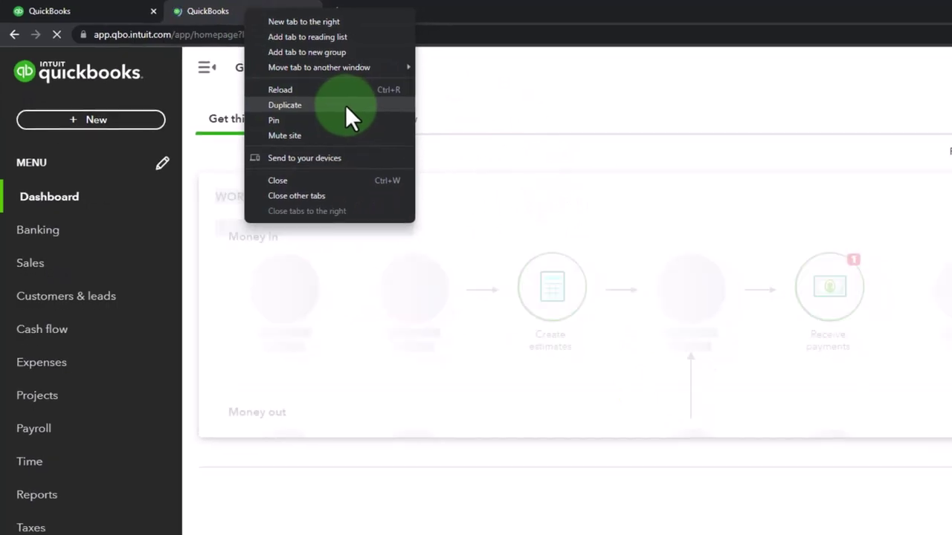
{"action": "left_click", "coordinate": [360, 109]}
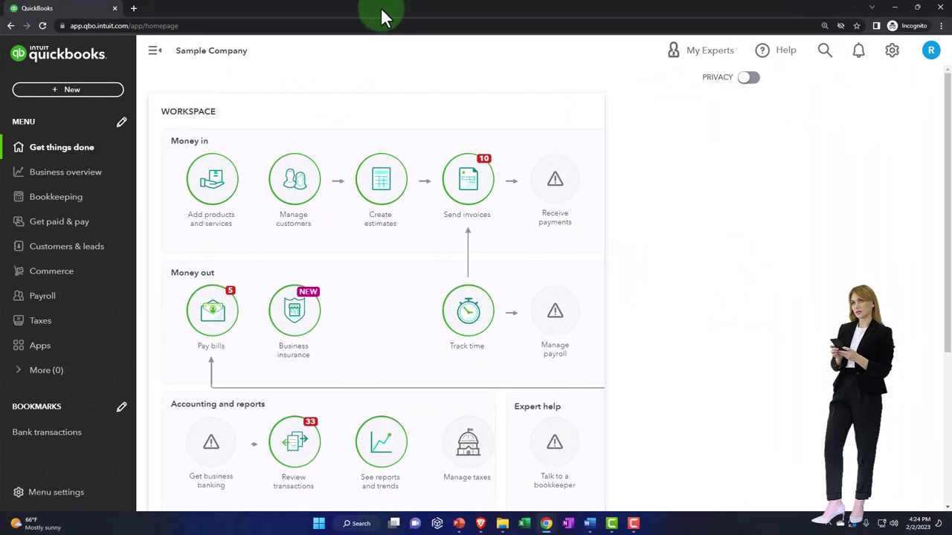
- View where Reports is found under Business overview in the Sample Company, and minimize that window
{"action": "left_click", "coordinate": [92, 175]}
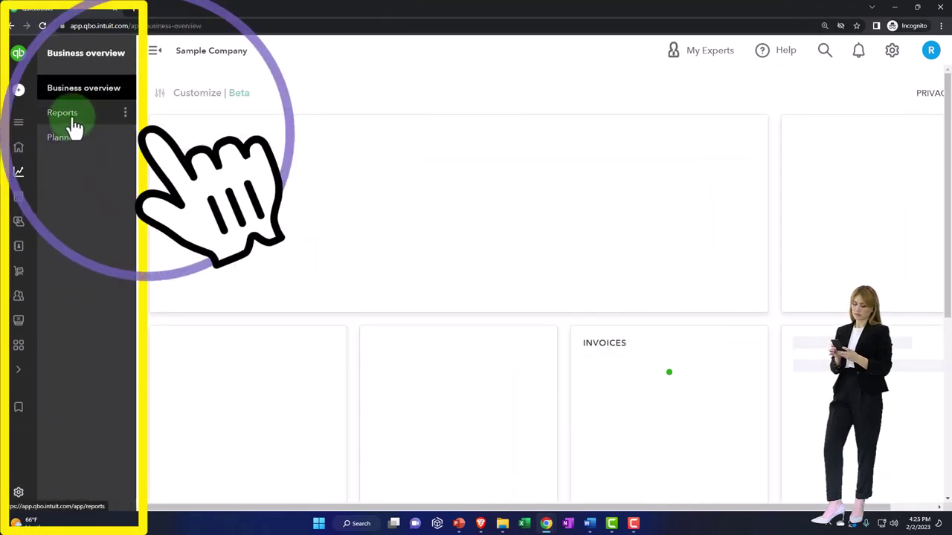
{"action": "left_click", "coordinate": [74, 121]}
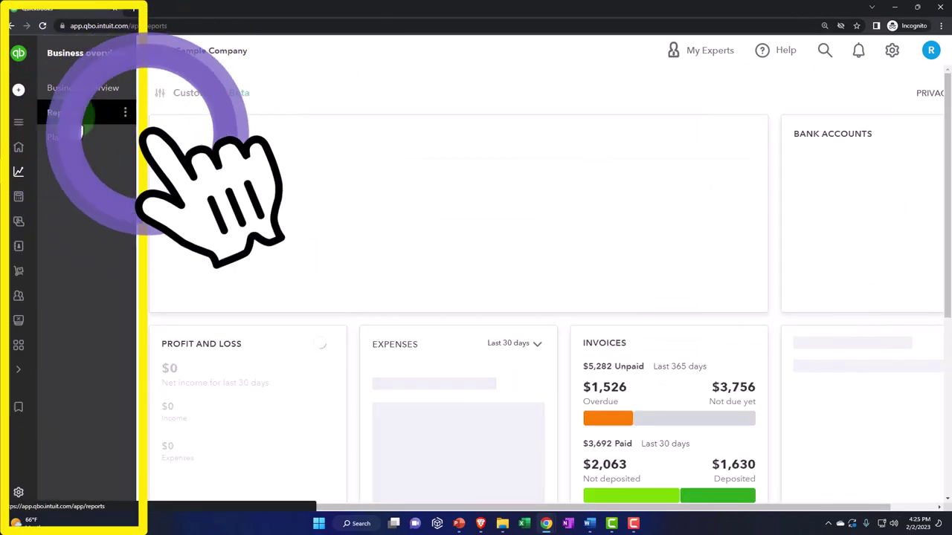
{"action": "left_click", "coordinate": [894, 7]}
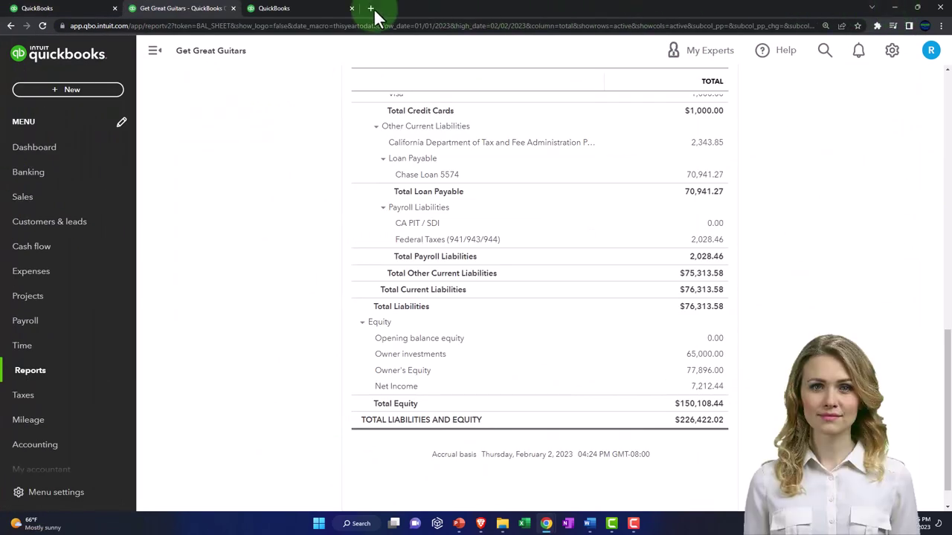
- Open the Profit and Loss report for Get Great Guitars in the third browser tab and collapse the navigation sidebar
{"action": "left_click", "coordinate": [309, 8]}
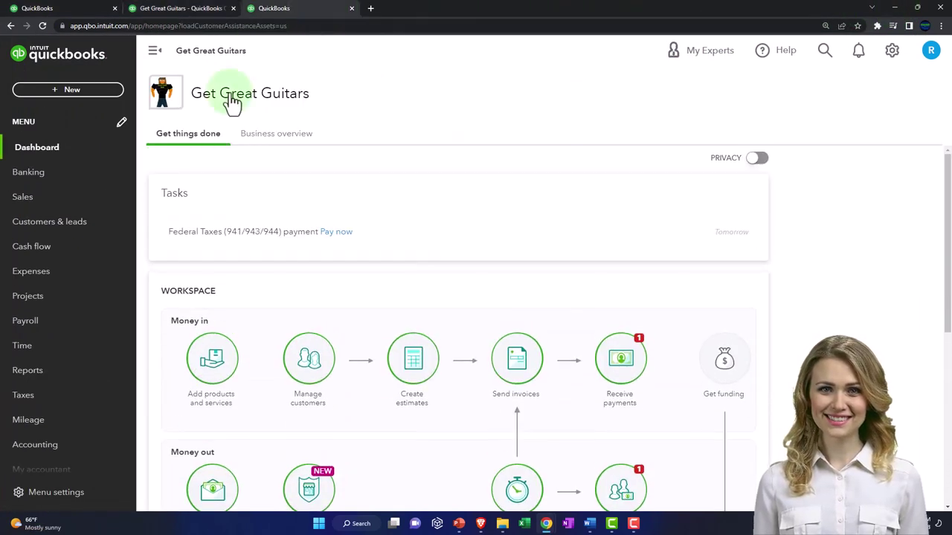
{"action": "left_click", "coordinate": [58, 376]}
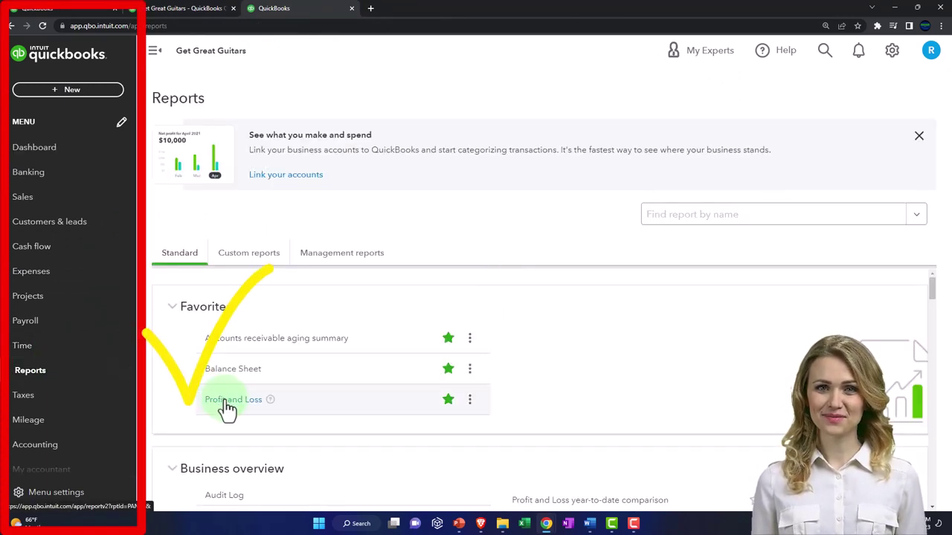
{"action": "left_click", "coordinate": [231, 401]}
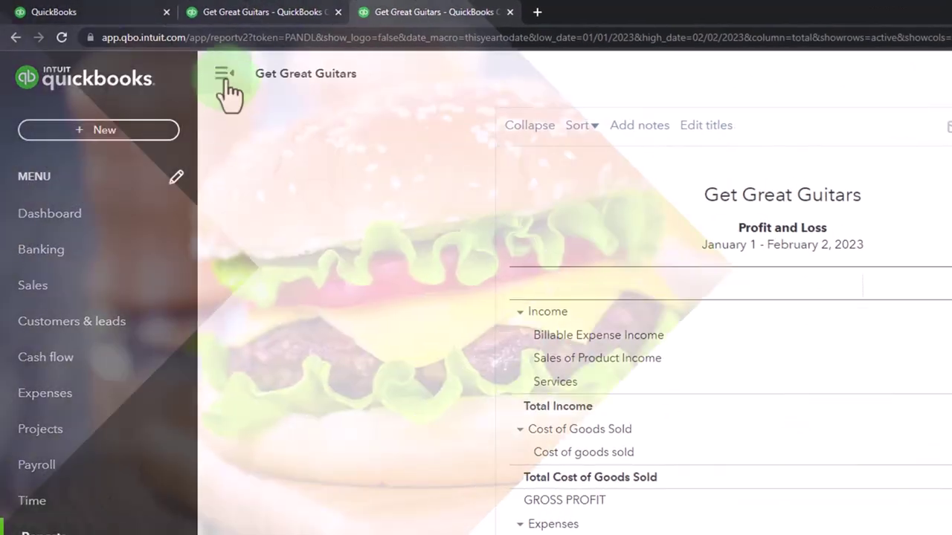
{"action": "left_click", "coordinate": [223, 73]}
- Set the Profit and Loss report period to 01/01/2023 through 02/28/2023
{"action": "left_click_drag", "start_coordinate": [290, 211], "coordinate": [164, 315]}
{"action": "type", "text": "0"}
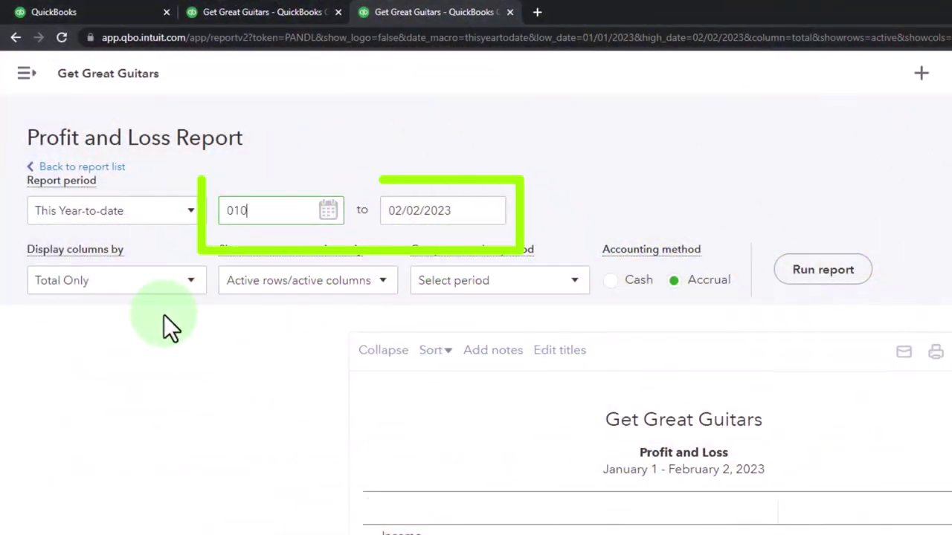
{"action": "type", "text": "1/01/2023"}
{"action": "key", "text": "Tab"}
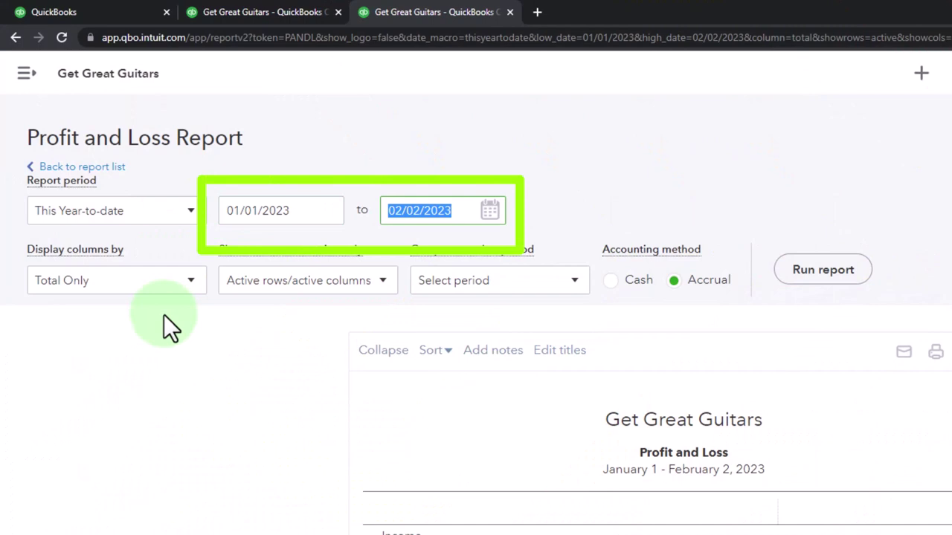
{"action": "type", "text": "02/28/2023"}
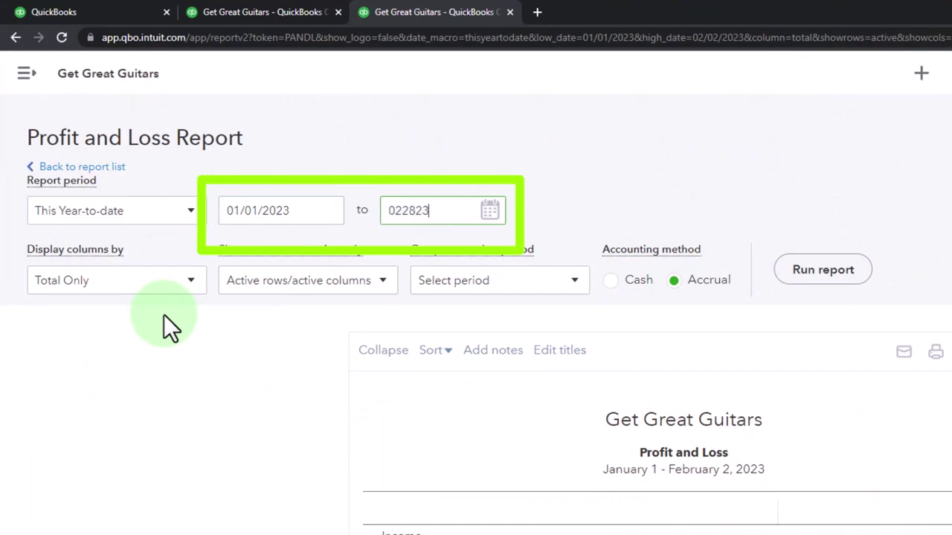
{"action": "key", "text": "Tab"}
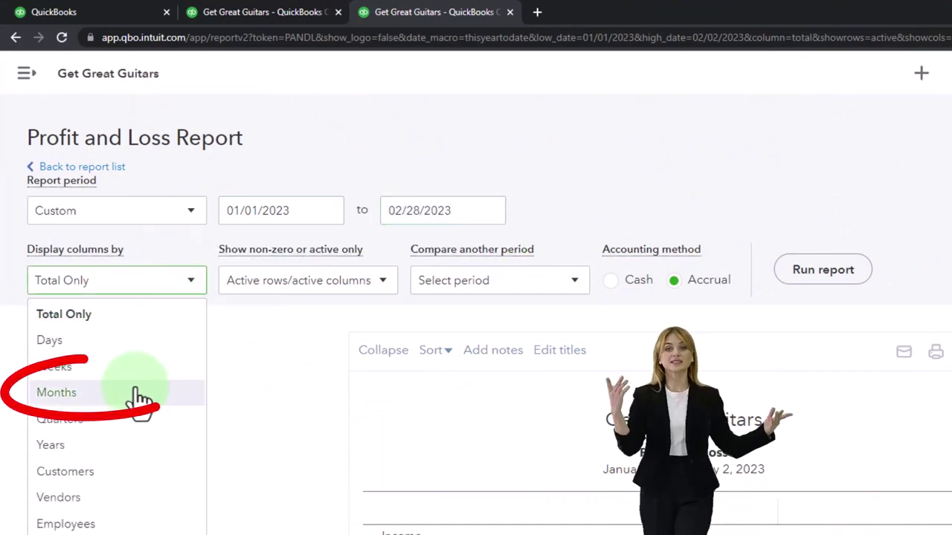
- Display the Profit and Loss columns by Months and run the report
{"action": "left_click", "coordinate": [781, 274]}
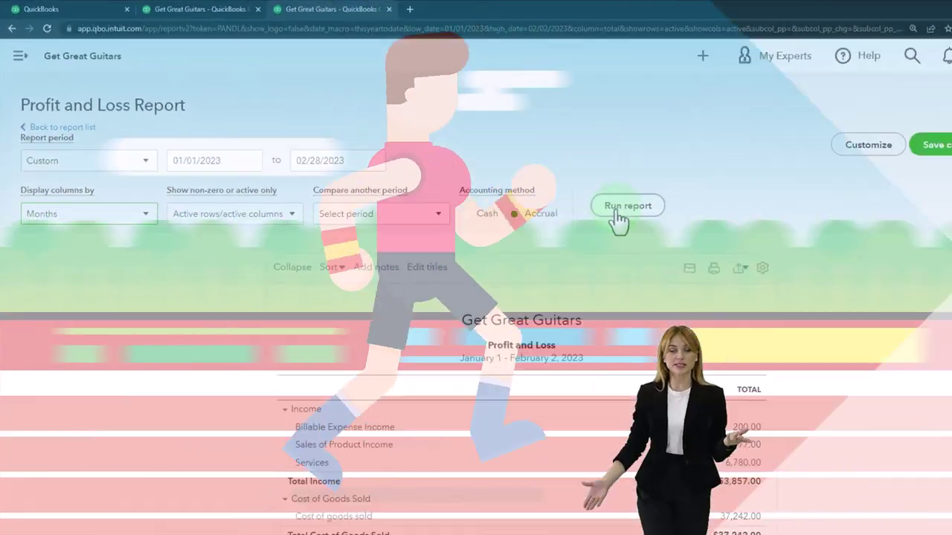
{"action": "scroll", "coordinate": [559, 199], "scroll_direction": "down", "scroll_amount": 3}
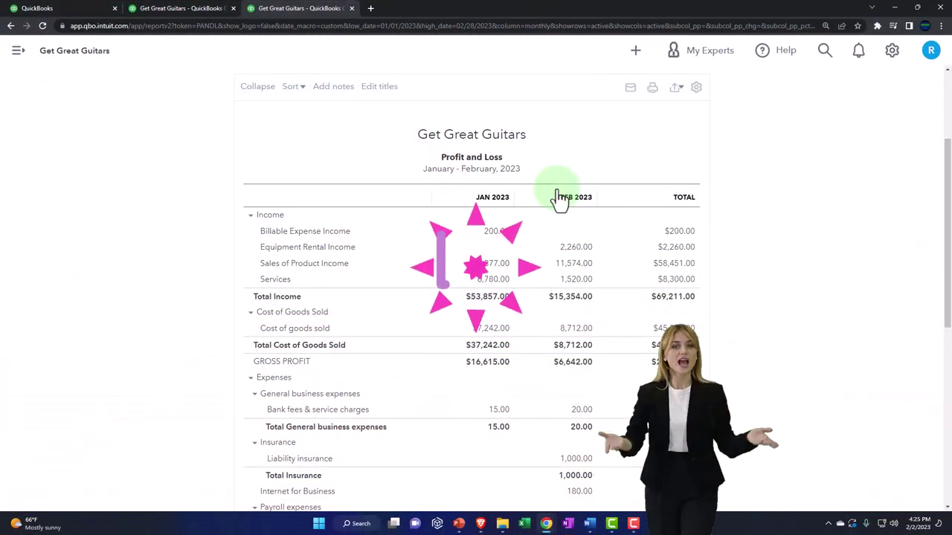
{"action": "key", "text": "ctrl+plus"}
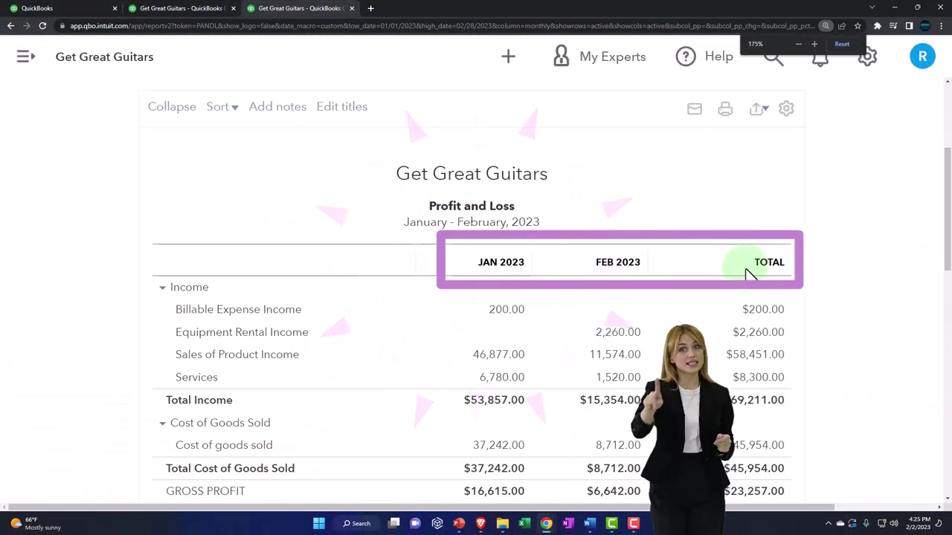
- Switch to the Balance Sheet report in the second browser tab and set its period to 01/01/2023 through 02/28/2023
{"action": "left_click", "coordinate": [193, 10]}
{"action": "scroll", "coordinate": [310, 312], "scroll_direction": "up", "scroll_amount": 15}
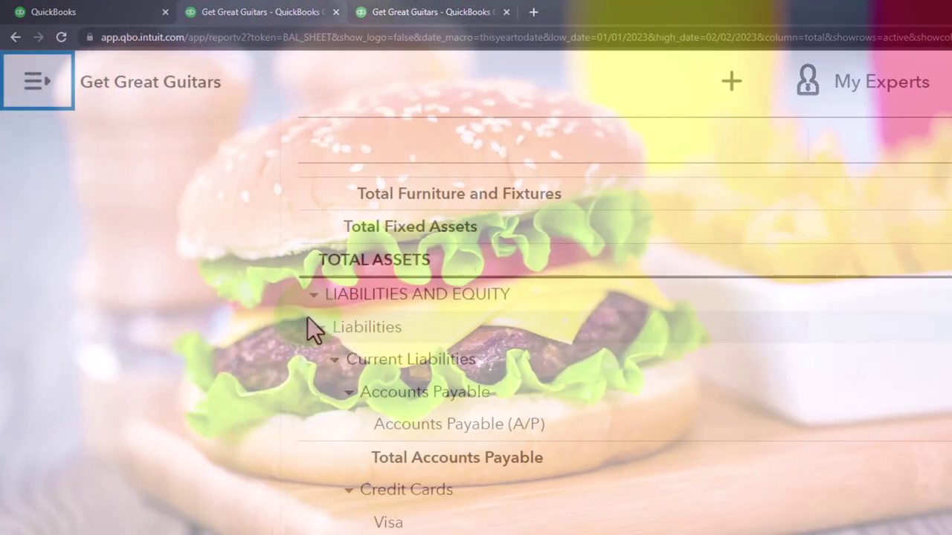
{"action": "scroll", "coordinate": [364, 282], "scroll_direction": "up", "scroll_amount": 4}
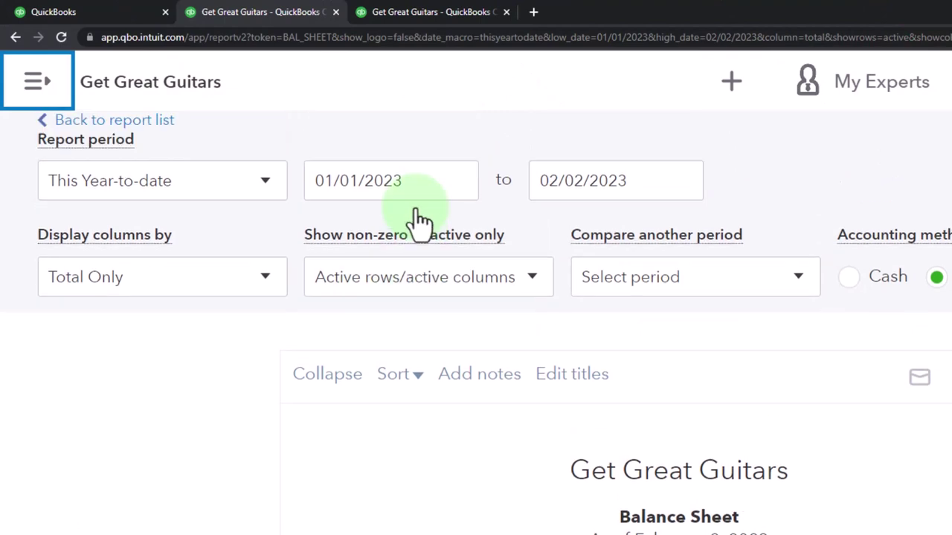
{"action": "type", "text": "010123"}
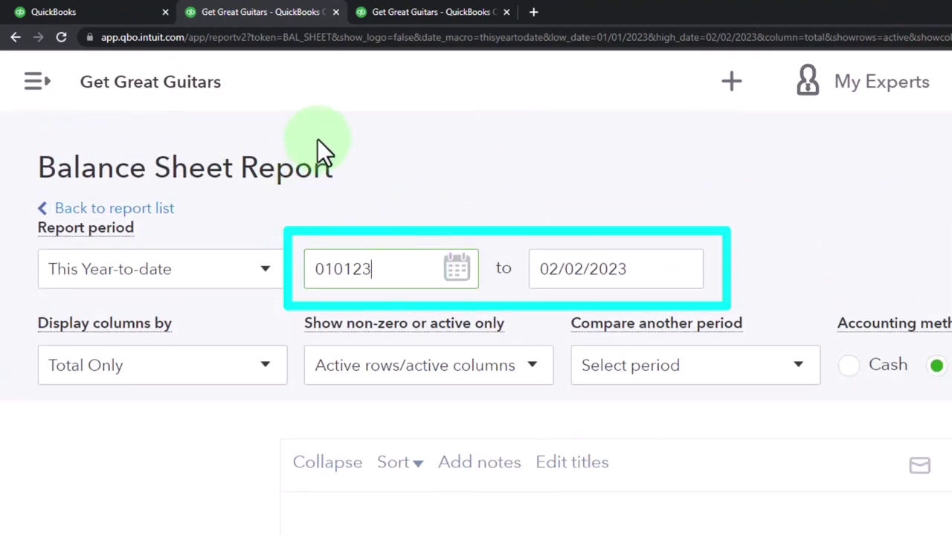
{"action": "key", "text": "Tab"}
{"action": "type", "text": "022823"}
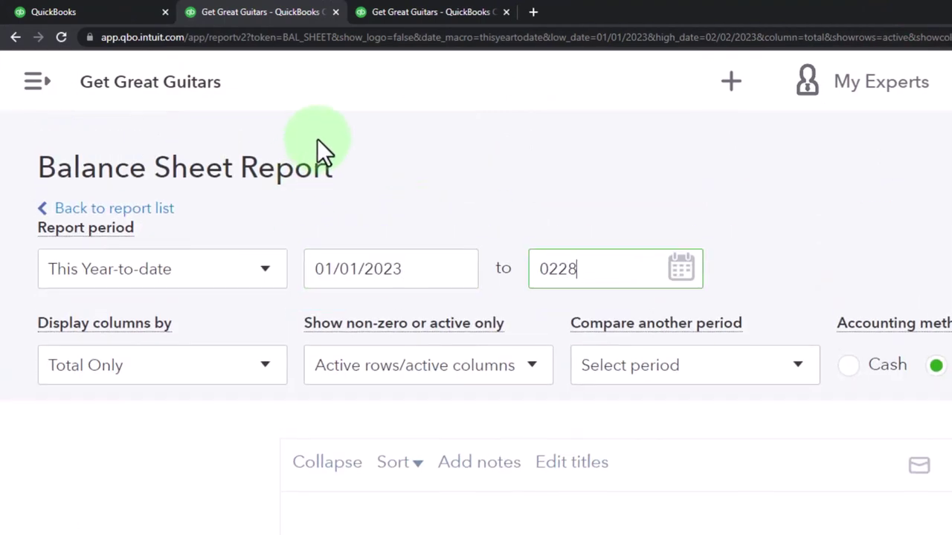
{"action": "key", "text": "Tab"}
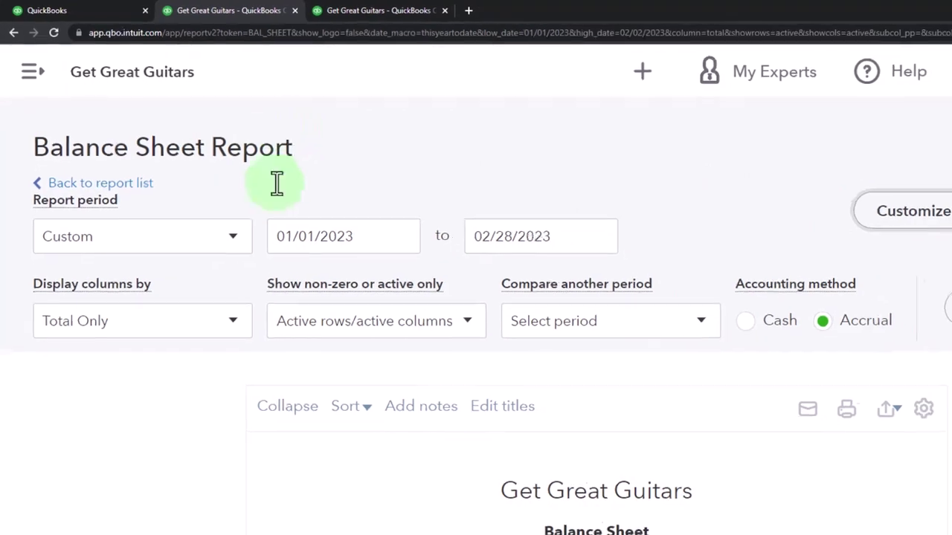
- Display the Balance Sheet columns by Months, run the report, and review its asset accounts
{"action": "left_click", "coordinate": [231, 320]}
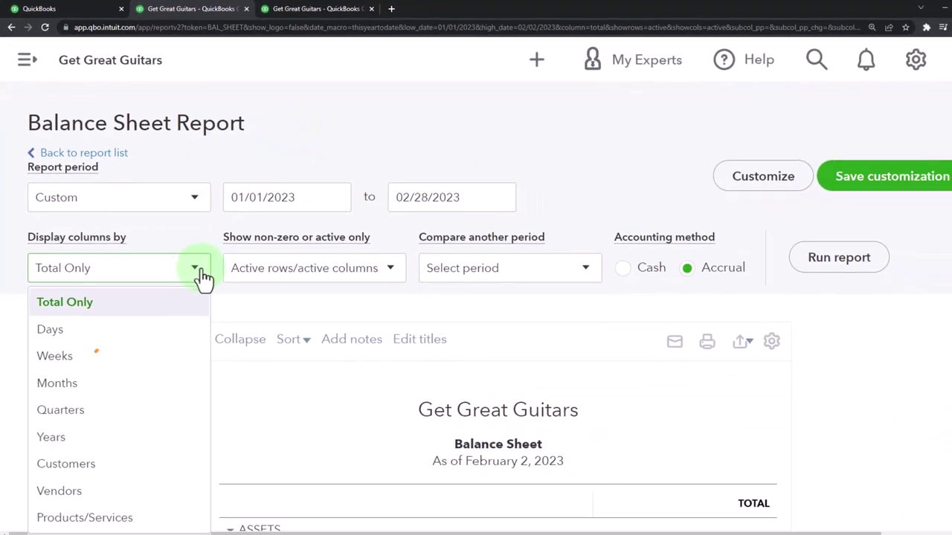
{"action": "left_click", "coordinate": [831, 261]}
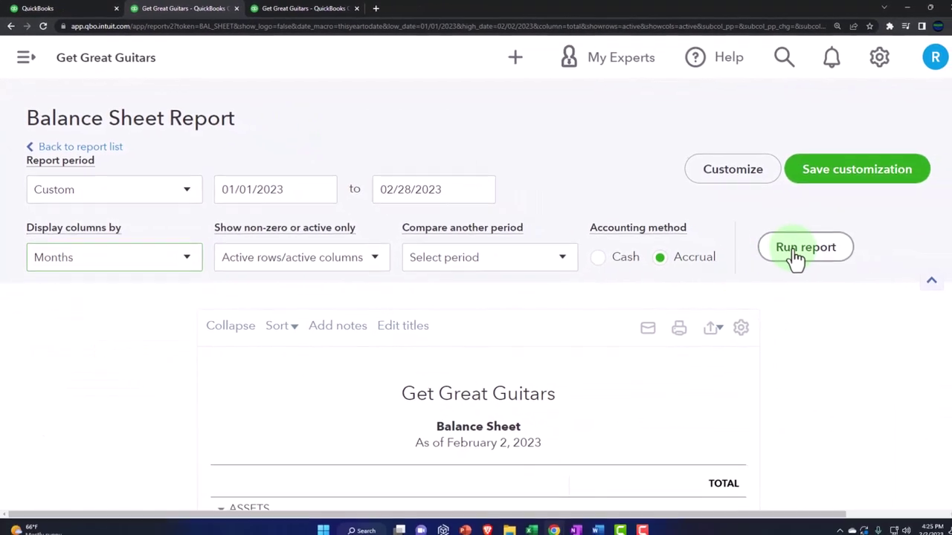
{"action": "scroll", "coordinate": [781, 305], "scroll_direction": "down", "scroll_amount": 3}
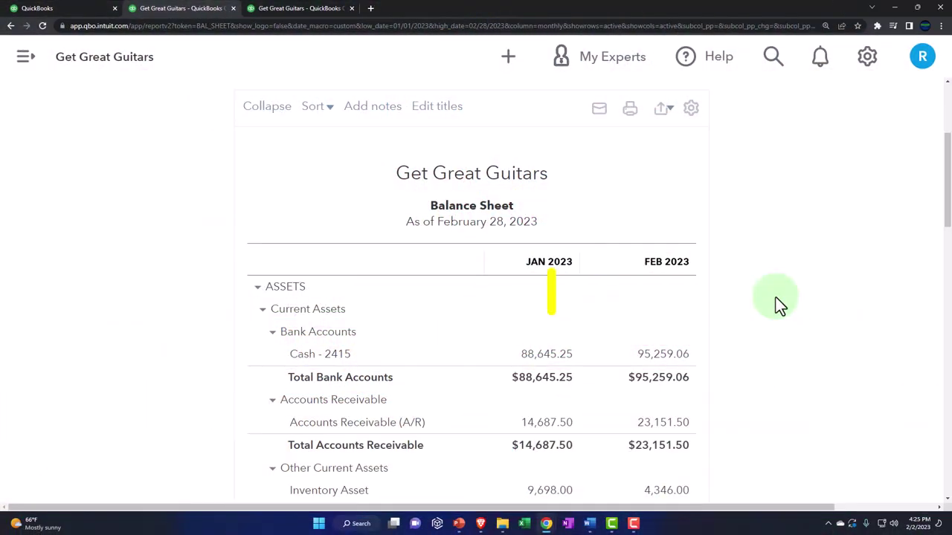
{"action": "key", "text": "ctrl+plus"}
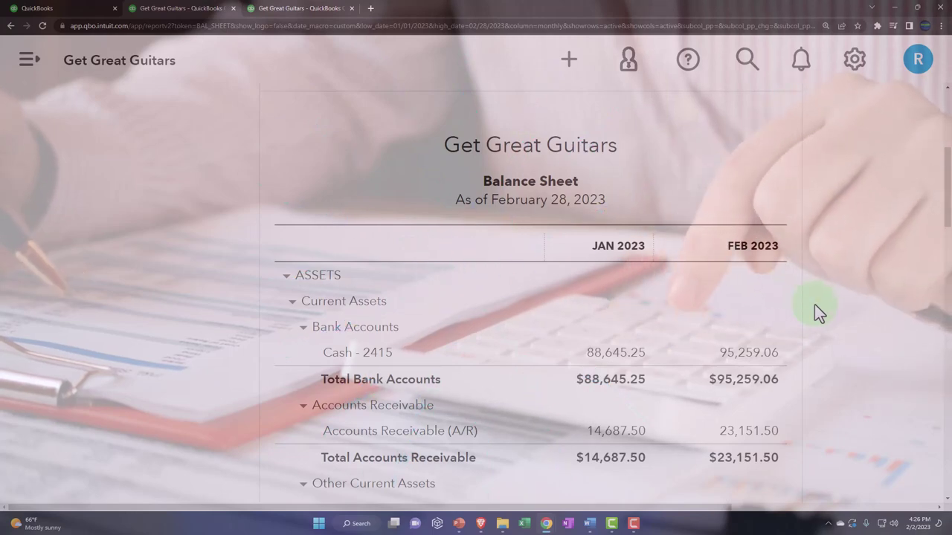
{"action": "scroll", "coordinate": [814, 304], "scroll_direction": "down", "scroll_amount": 3}
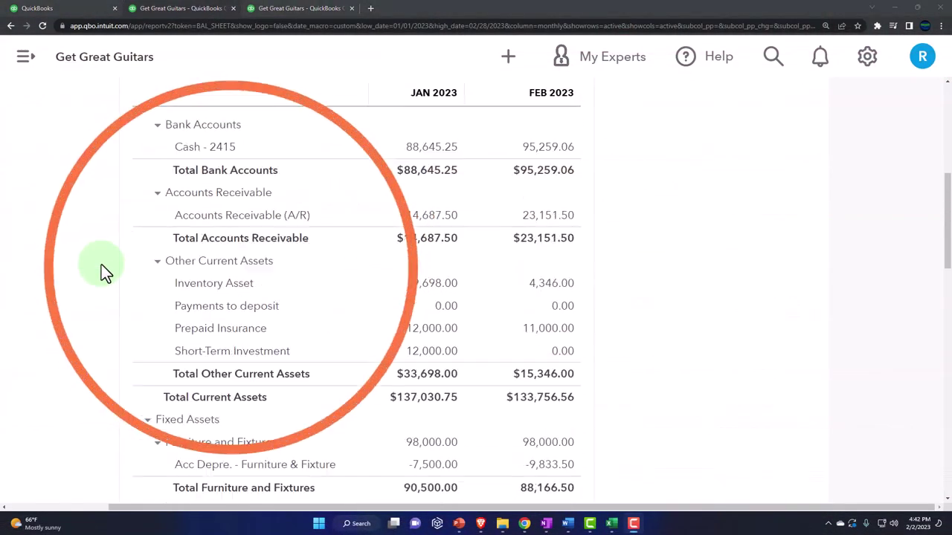
- Examine the liabilities on the Balance Sheet, collapsing and re-expanding the Loan Payable group under Other Current Liabilities
{"action": "scroll", "coordinate": [92, 266], "scroll_direction": "down", "scroll_amount": 6}
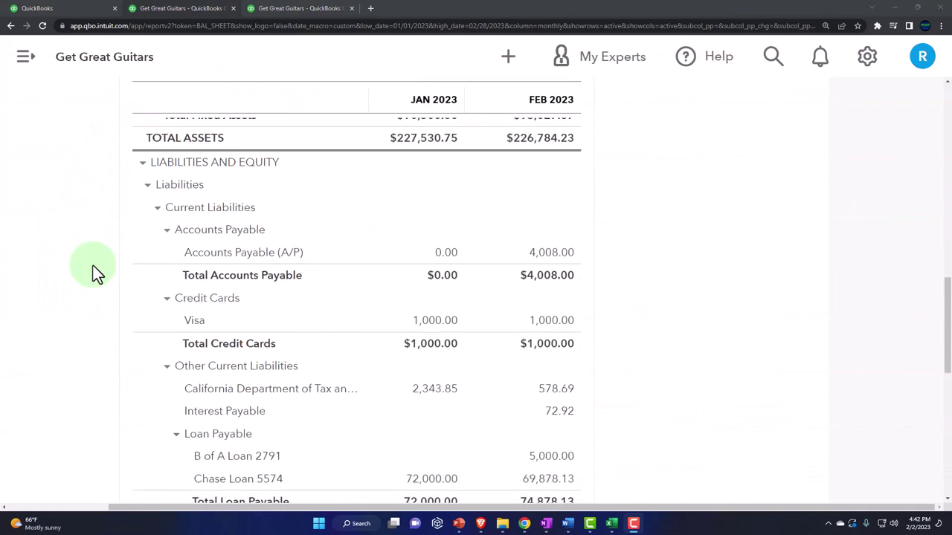
{"action": "scroll", "coordinate": [93, 265], "scroll_direction": "down", "scroll_amount": 3}
{"action": "scroll", "coordinate": [80, 290], "scroll_direction": "up", "scroll_amount": 2, "text": "ctrl"}
{"action": "scroll", "coordinate": [80, 290], "scroll_direction": "down", "scroll_amount": 1}
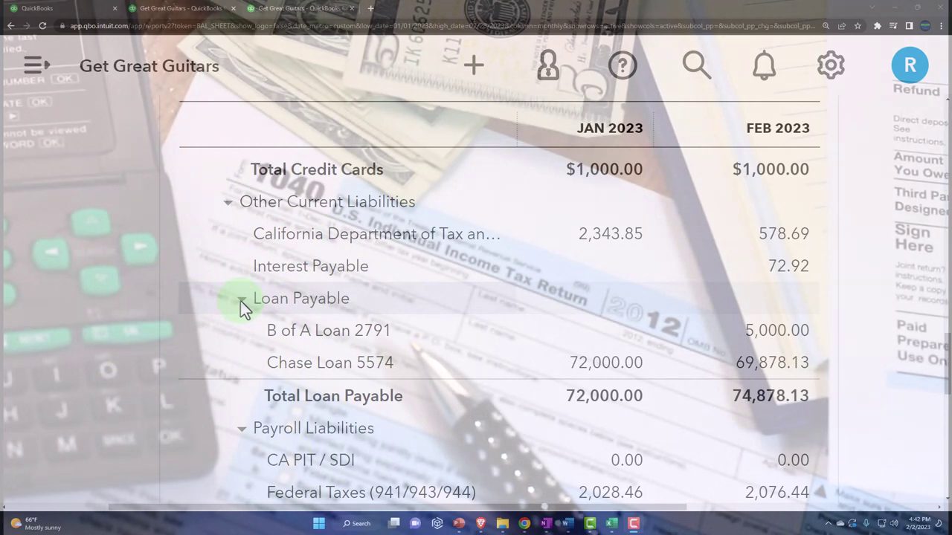
{"action": "left_click", "coordinate": [240, 301]}
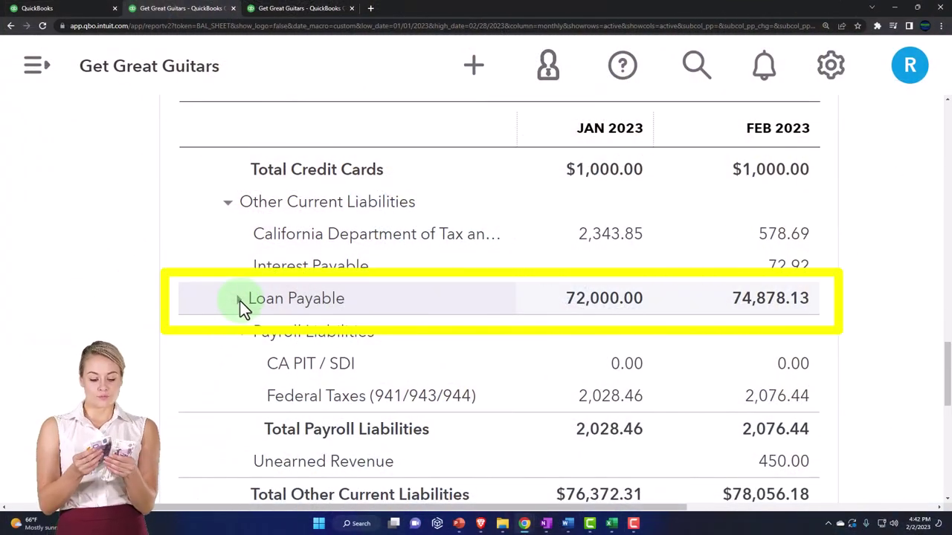
{"action": "left_click", "coordinate": [240, 301]}
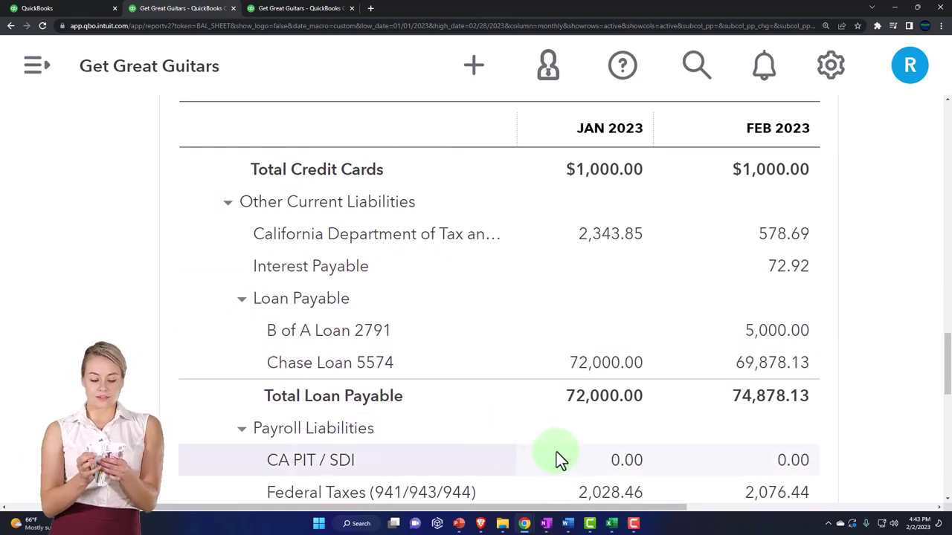
- Review the Chase loan's January and February 2023 balances under Loan Payable on the Balance Sheet
{"action": "left_click", "coordinate": [611, 524]}
{"action": "left_click", "coordinate": [612, 524]}
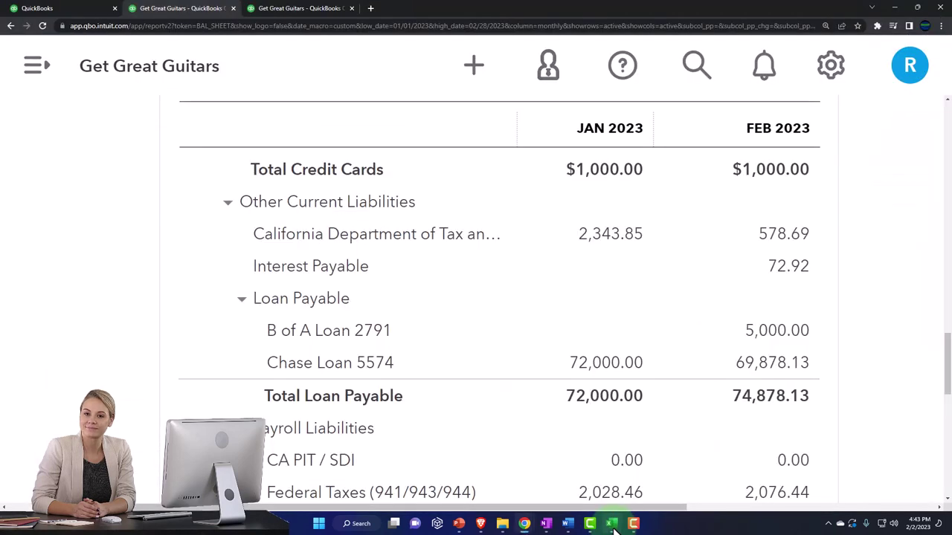
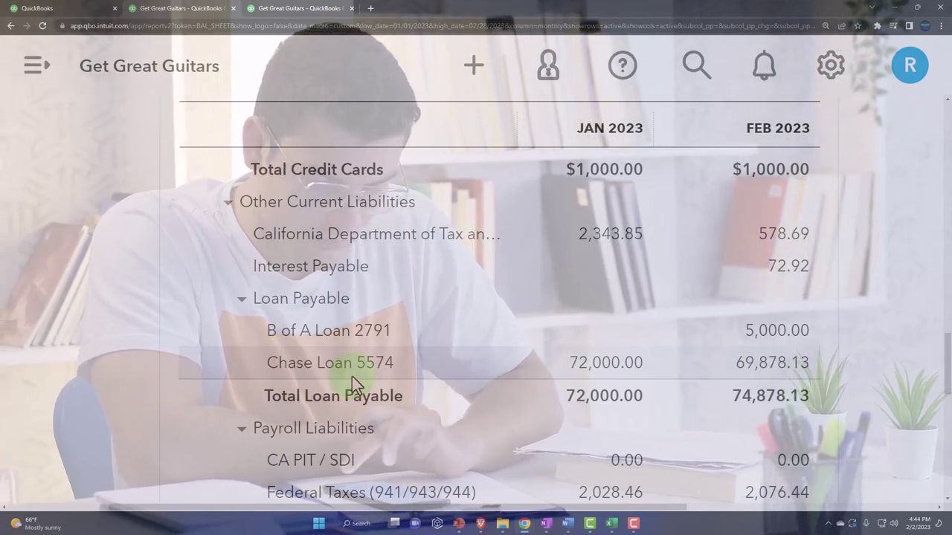
{"action": "left_click", "coordinate": [352, 376]}
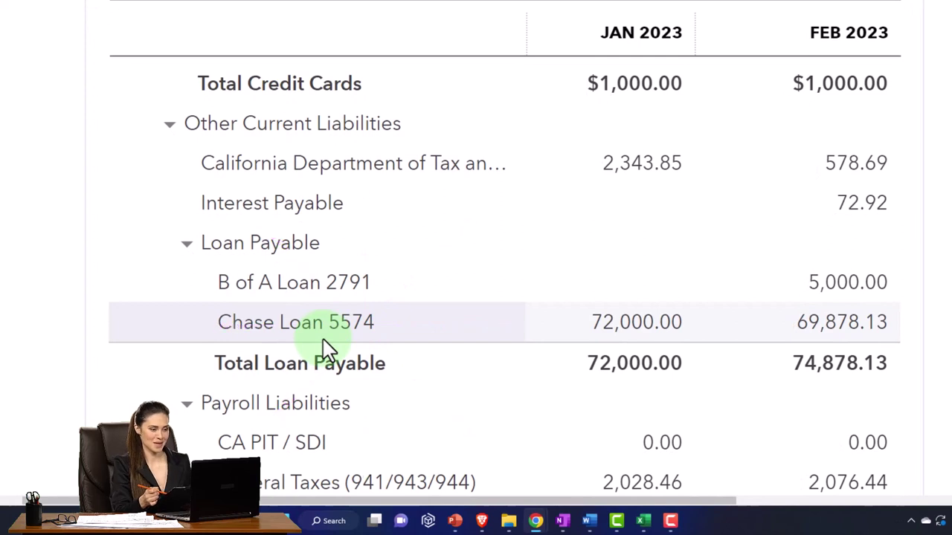
{"action": "left_click", "coordinate": [821, 336]}
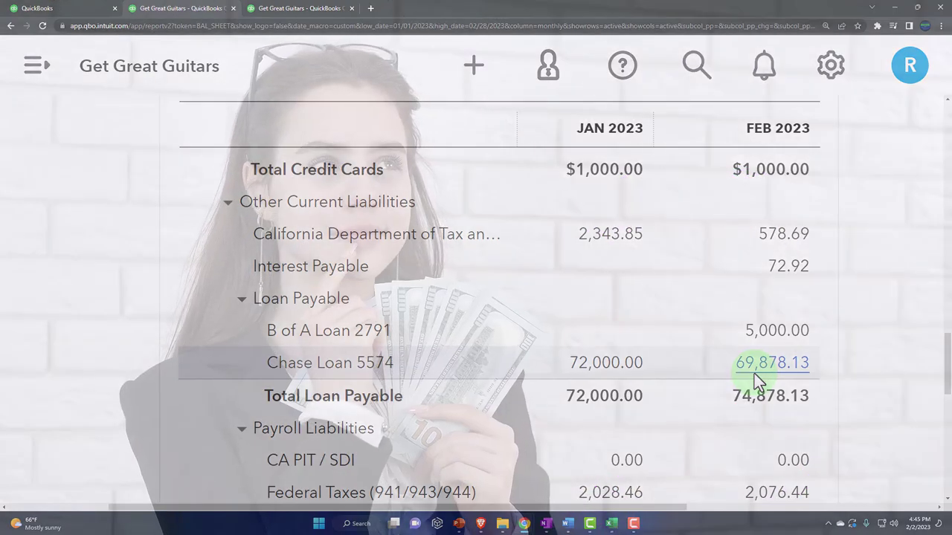
{"action": "left_click", "coordinate": [753, 373]}
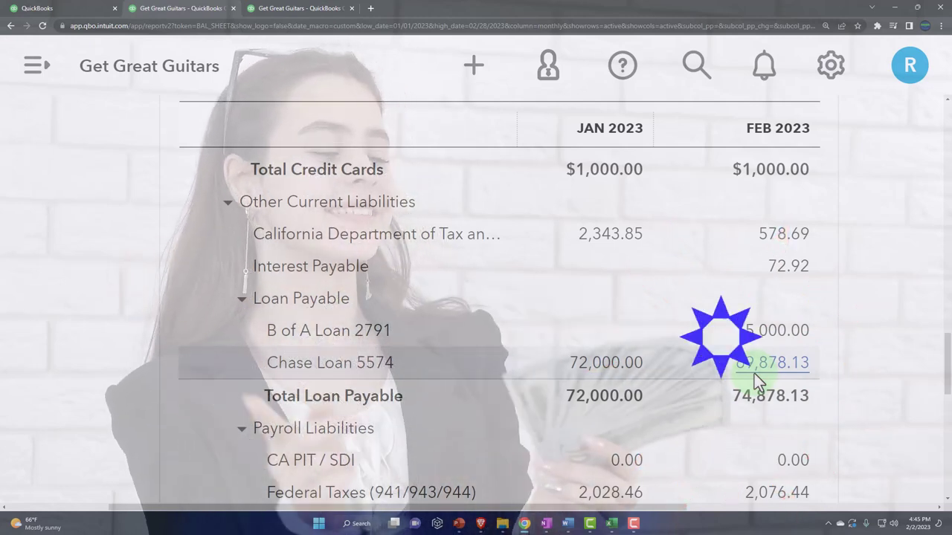
{"action": "scroll", "coordinate": [671, 463], "scroll_direction": "down", "scroll_amount": 1}
- Switch to the Amortization Table workbook in Excel and look through the Payments column of the Loan 1 schedule
{"action": "left_click", "coordinate": [611, 523]}
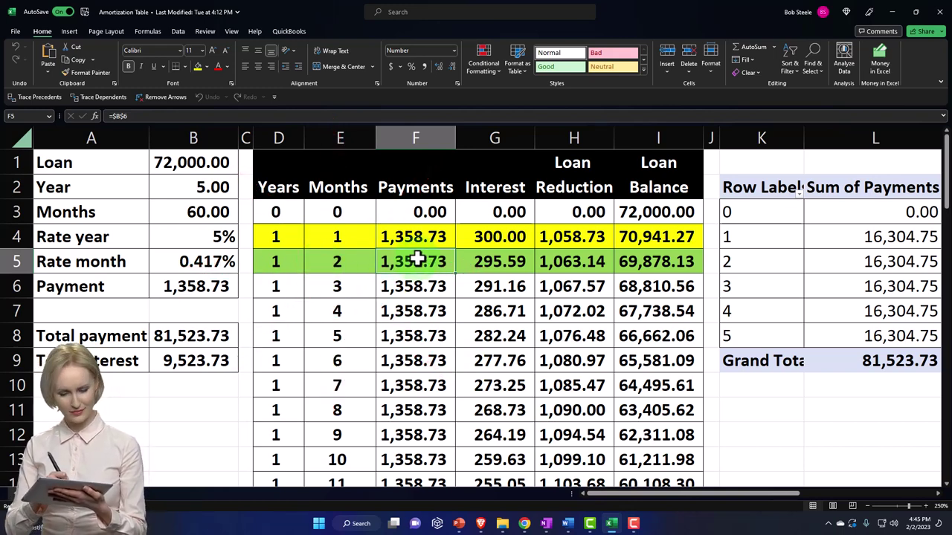
{"action": "key", "text": "Return"}
{"action": "key", "text": "Return"}
{"action": "key", "text": "Return"}
{"action": "key", "text": "Return"}
{"action": "key", "text": "Return"}
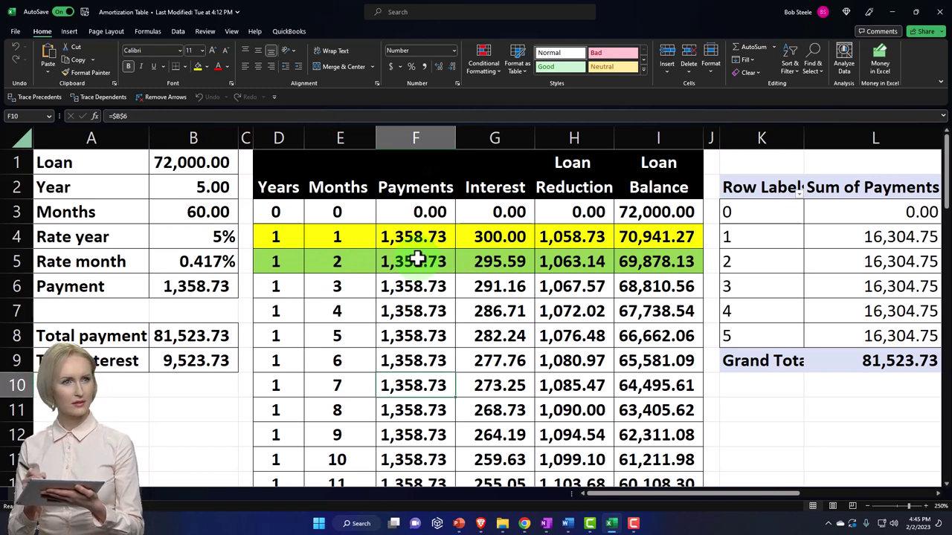
{"action": "key", "text": "Up"}
{"action": "key", "text": "Up"}
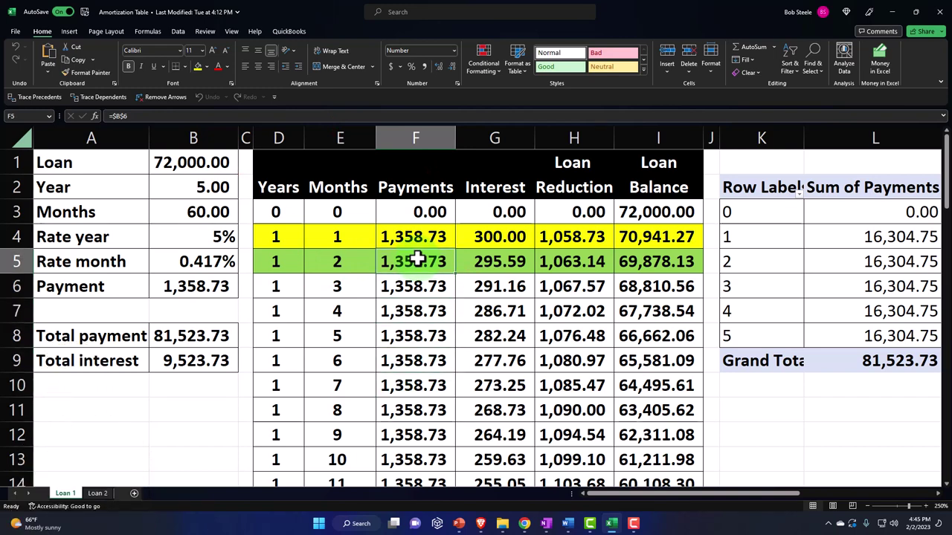
- Examine the month 2 payment, interest, loan reduction and loan balance in row 5 of the amortization schedule
{"action": "left_click_drag", "start_coordinate": [487, 264], "coordinate": [547, 339]}
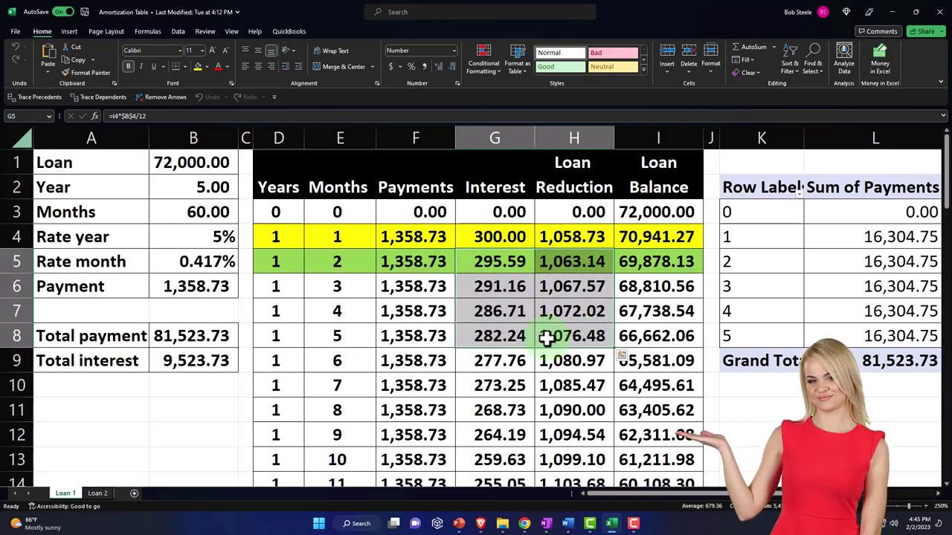
{"action": "left_click", "coordinate": [516, 261]}
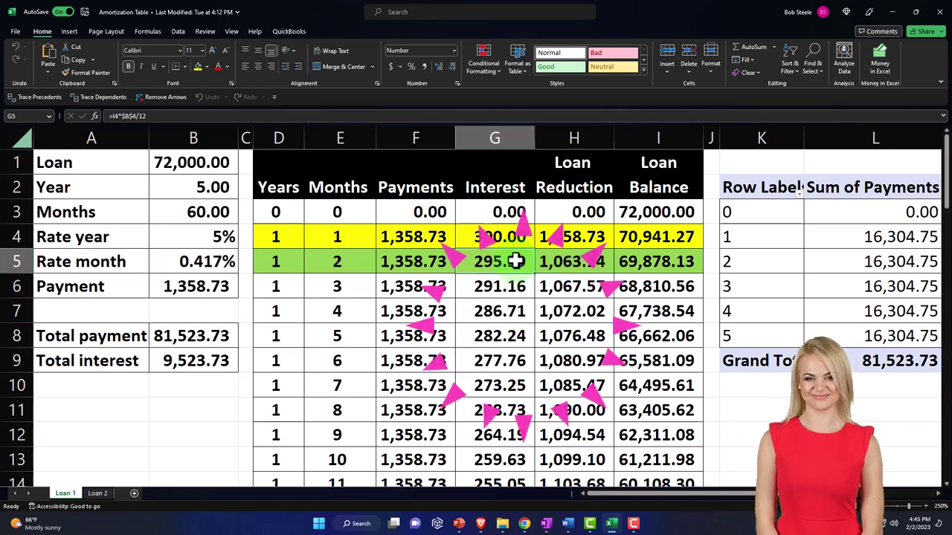
{"action": "left_click_drag", "start_coordinate": [444, 261], "coordinate": [556, 261]}
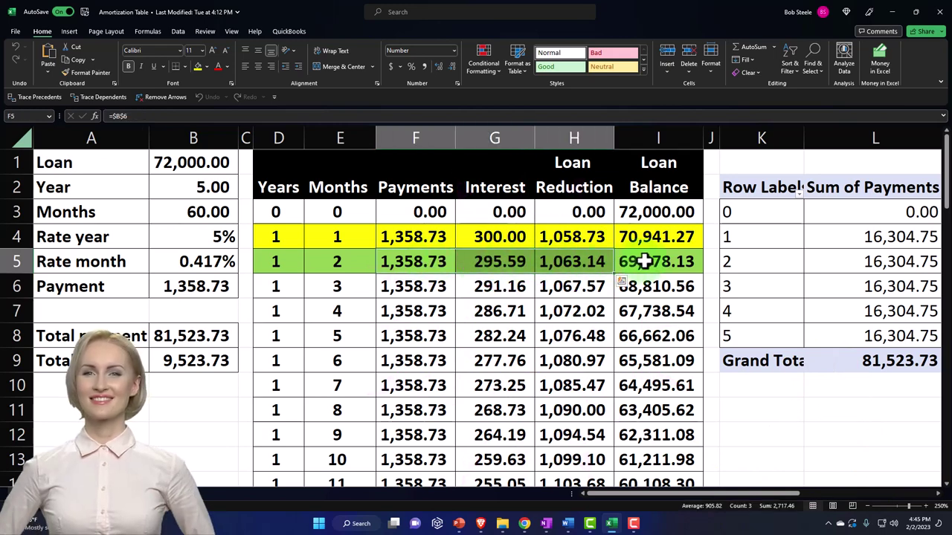
{"action": "left_click", "coordinate": [672, 262]}
- Compare the Chase loan's February balance on the QuickBooks Balance Sheet with the payments and month 2 loan balance in the Excel schedule
{"action": "left_click", "coordinate": [612, 523]}
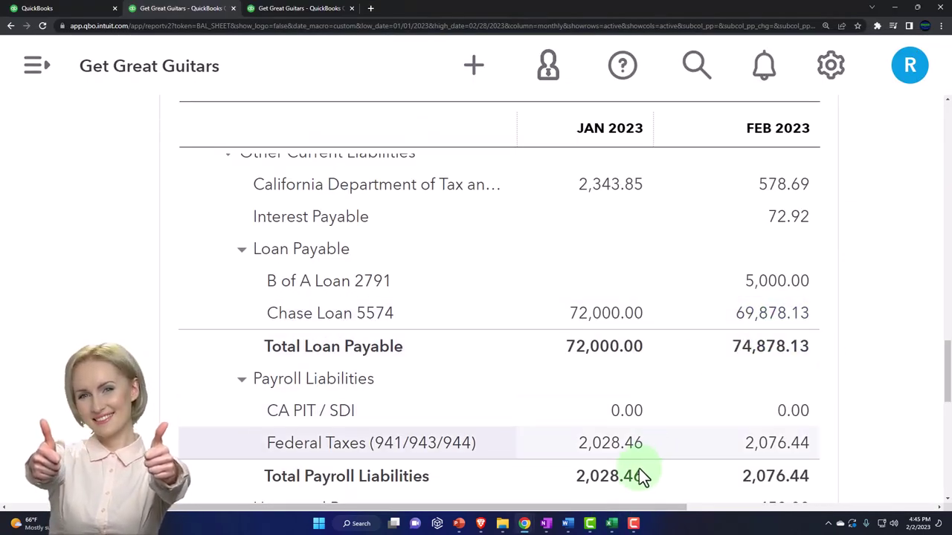
{"action": "left_click", "coordinate": [611, 523]}
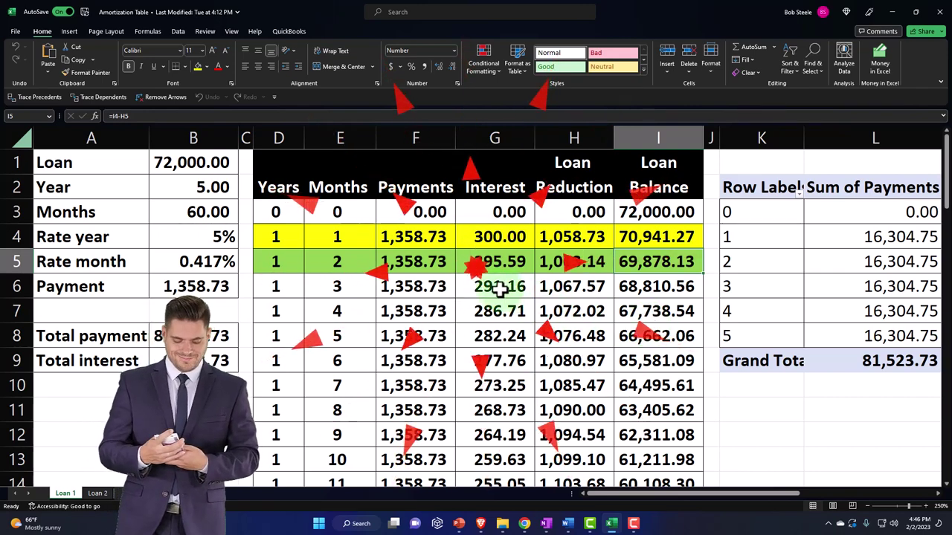
{"action": "left_click_drag", "start_coordinate": [414, 237], "coordinate": [420, 306]}
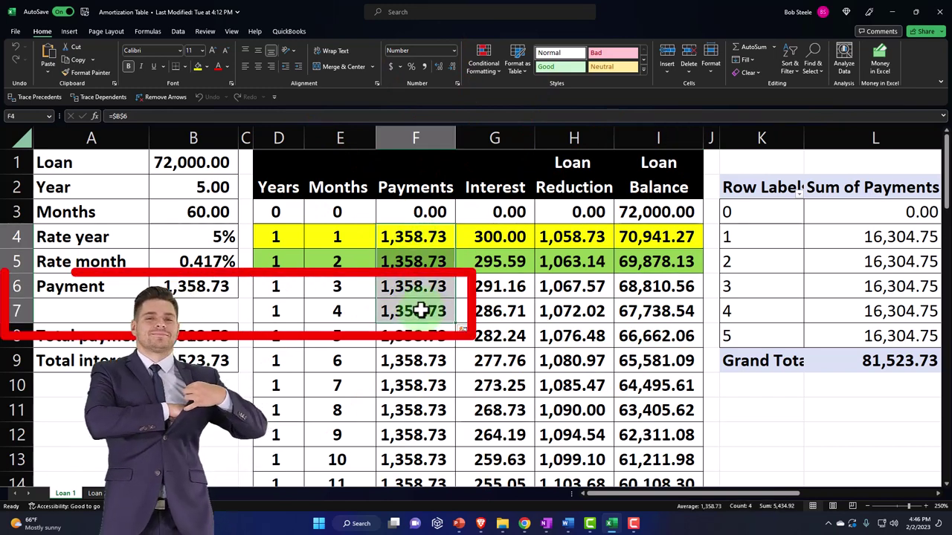
{"action": "left_click", "coordinate": [632, 261]}
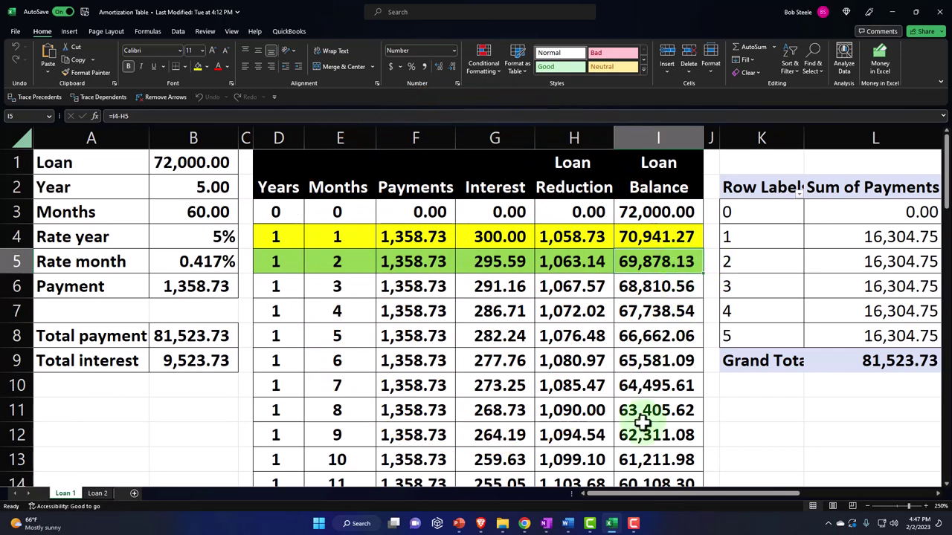
- Switch back to QuickBooks and review the B of A and Chase loans against Machinery and Equipment, glancing at the Profit and Loss report
{"action": "left_click", "coordinate": [611, 524]}
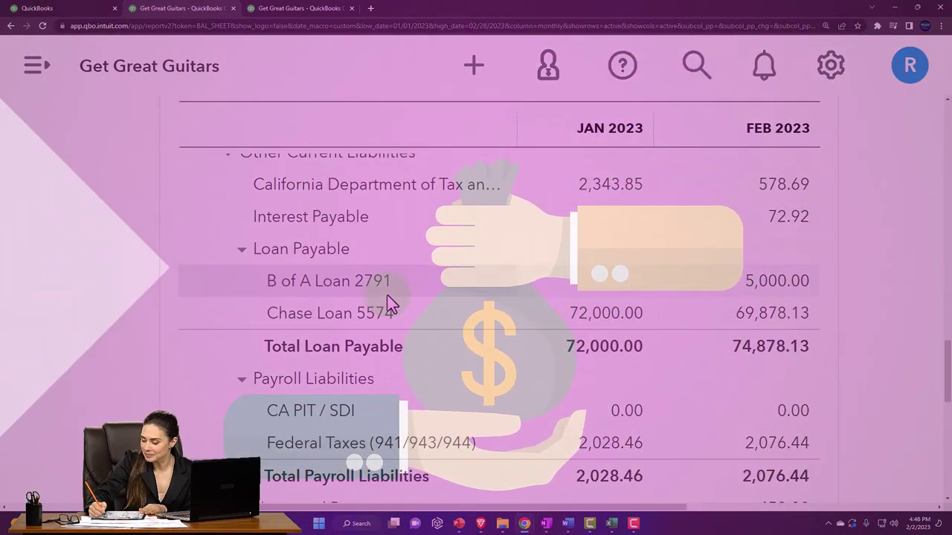
{"action": "left_click", "coordinate": [387, 296]}
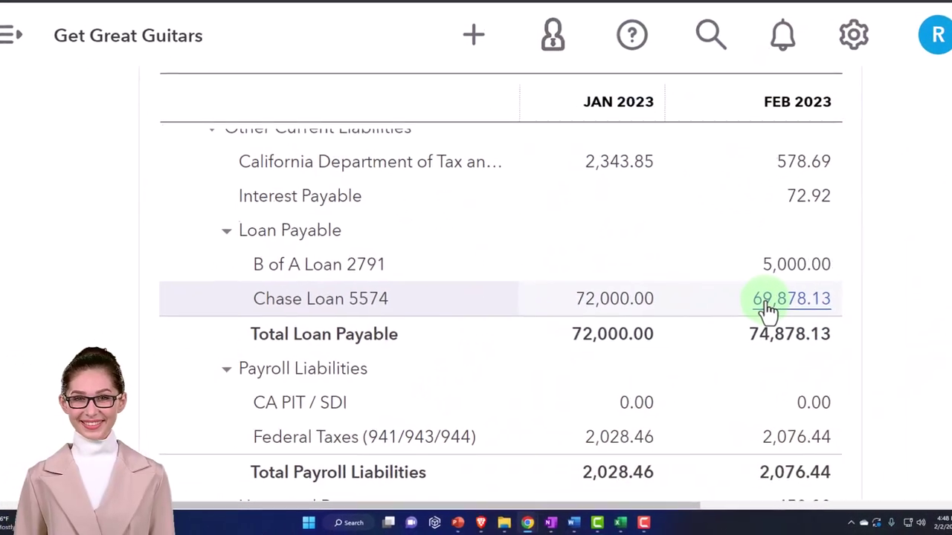
{"action": "left_click", "coordinate": [767, 302]}
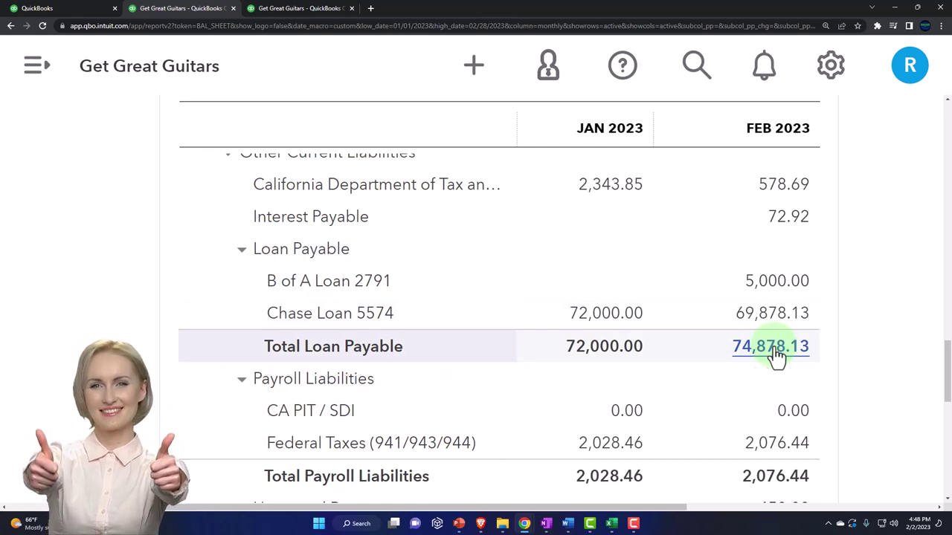
{"action": "scroll", "coordinate": [774, 348], "scroll_direction": "up", "scroll_amount": 8}
{"action": "scroll", "coordinate": [774, 346], "scroll_direction": "up", "scroll_amount": 1}
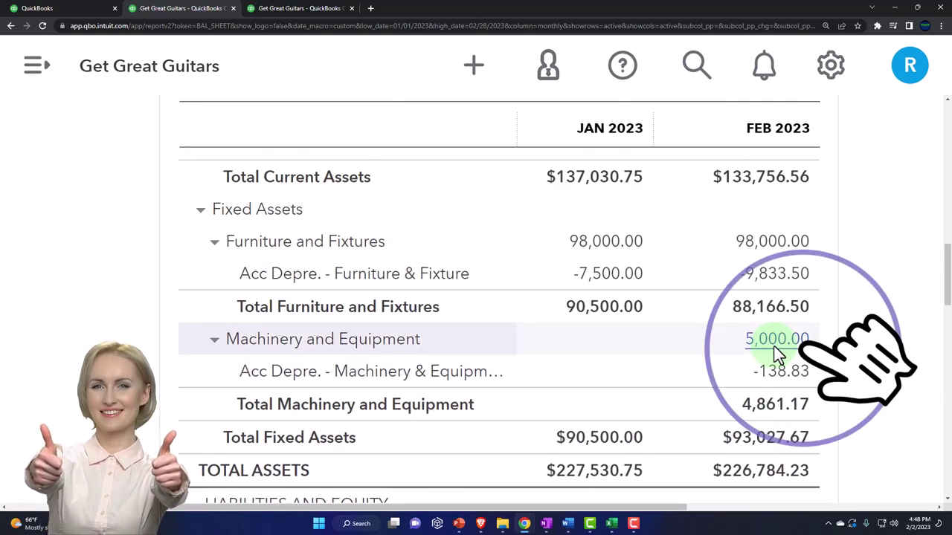
{"action": "scroll", "coordinate": [773, 346], "scroll_direction": "down", "scroll_amount": 5}
{"action": "scroll", "coordinate": [774, 347], "scroll_direction": "down", "scroll_amount": 5}
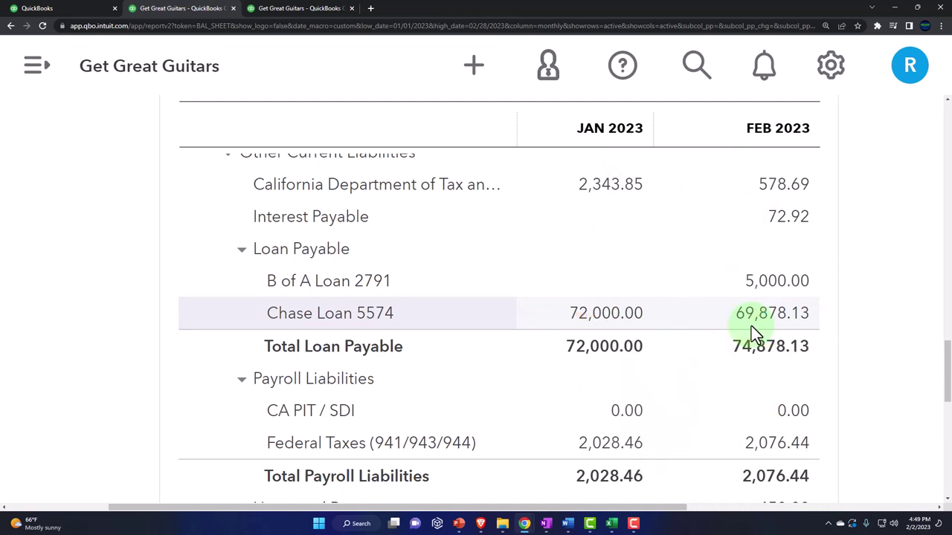
{"action": "left_click", "coordinate": [298, 11]}
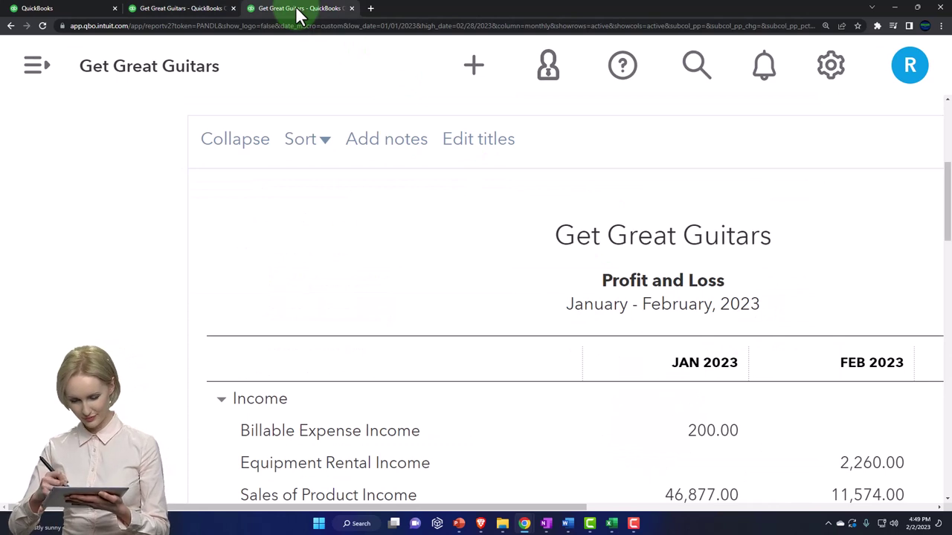
{"action": "left_click", "coordinate": [199, 10]}
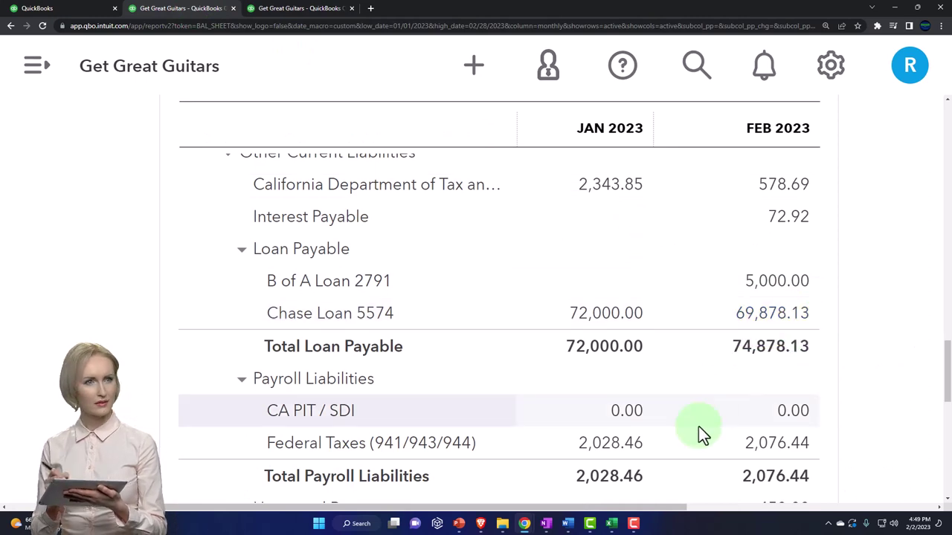
- Switch to the amortization workbook in Excel, move the yearly summary pivot table from K2 to M2, and narrow column L
{"action": "left_click", "coordinate": [611, 524]}
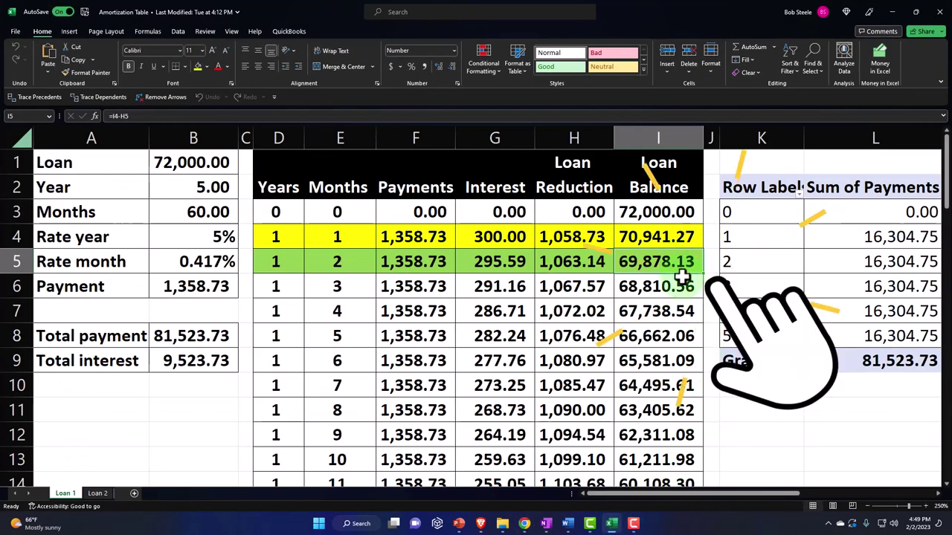
{"action": "key", "text": "Right"}
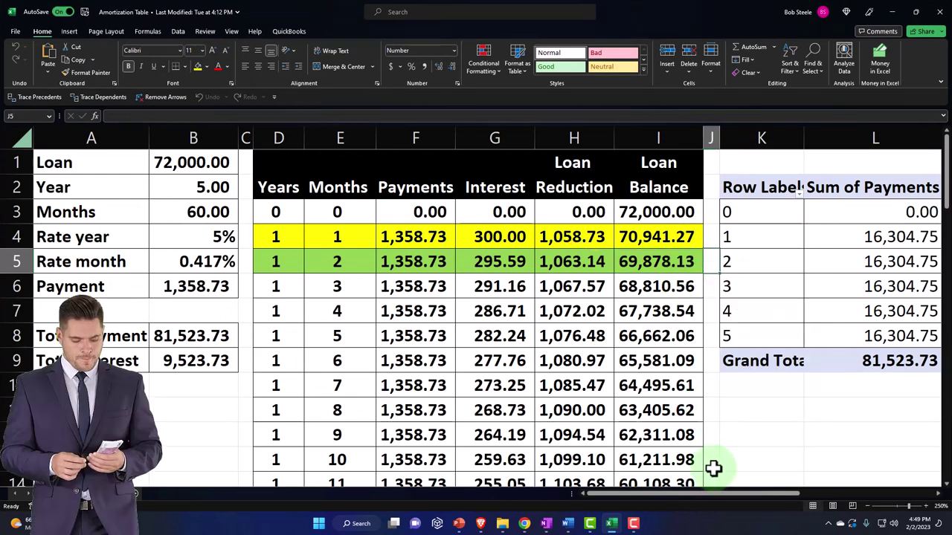
{"action": "left_click_drag", "start_coordinate": [718, 499], "coordinate": [836, 495]}
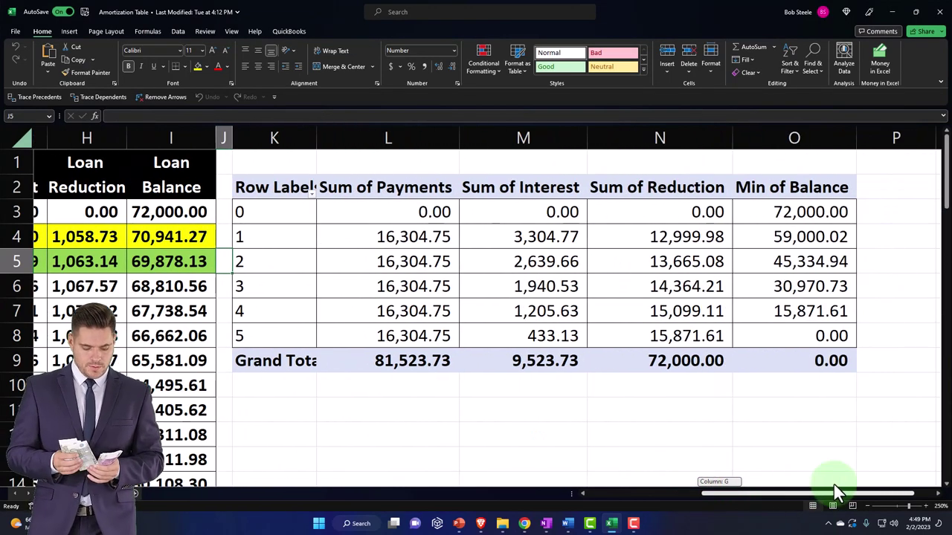
{"action": "left_click_drag", "start_coordinate": [292, 190], "coordinate": [778, 354]}
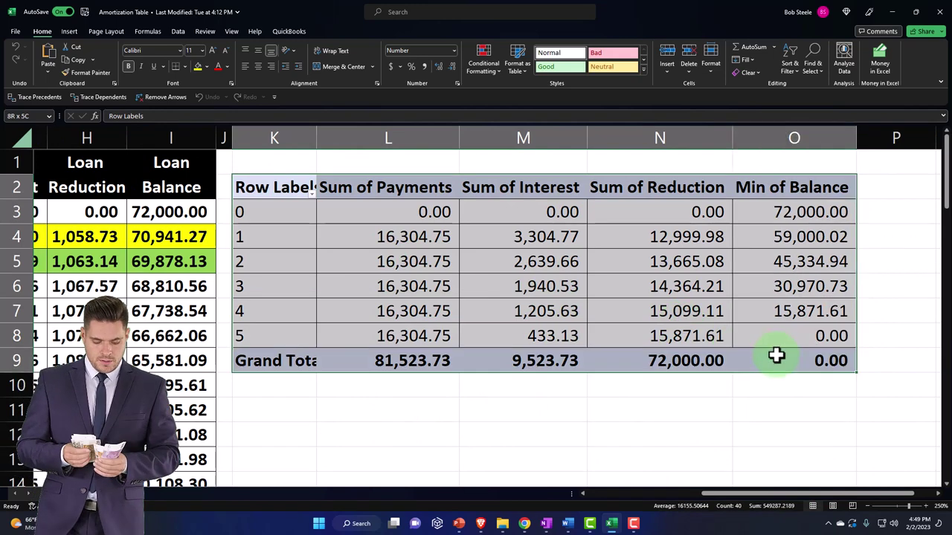
{"action": "left_click_drag", "start_coordinate": [286, 375], "coordinate": [488, 372]}
{"action": "left_click", "coordinate": [404, 386]}
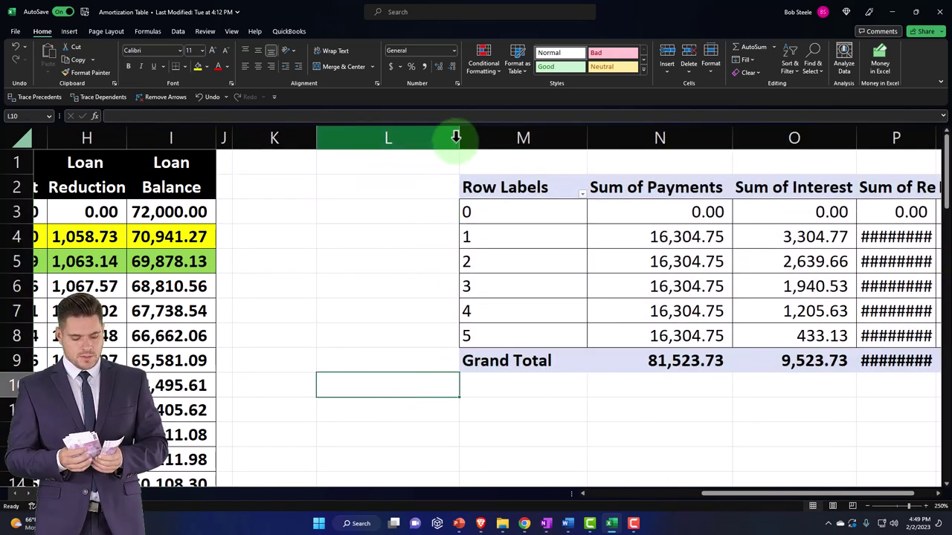
{"action": "left_click_drag", "start_coordinate": [456, 138], "coordinate": [400, 142]}
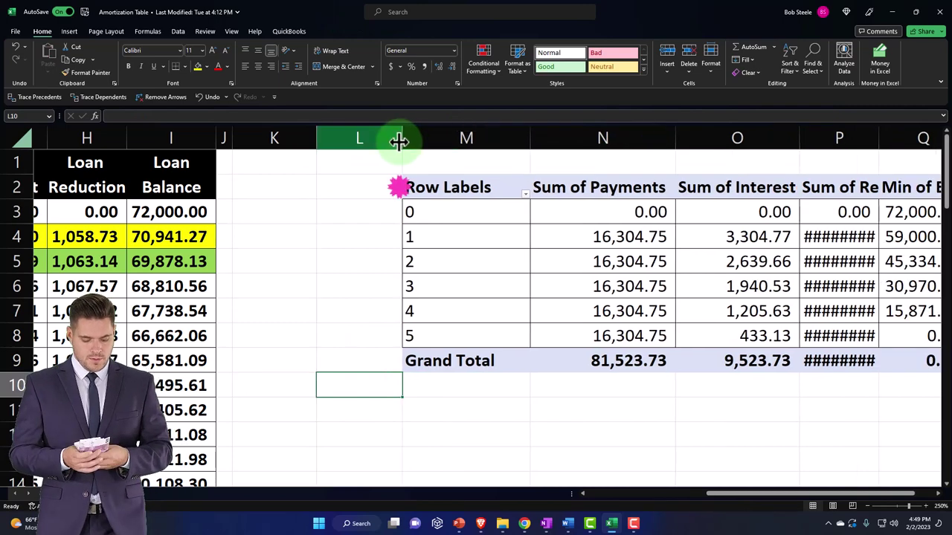
- Return to the amortization schedule and select the month 2 loan balance in cell I5
{"action": "left_click", "coordinate": [302, 277]}
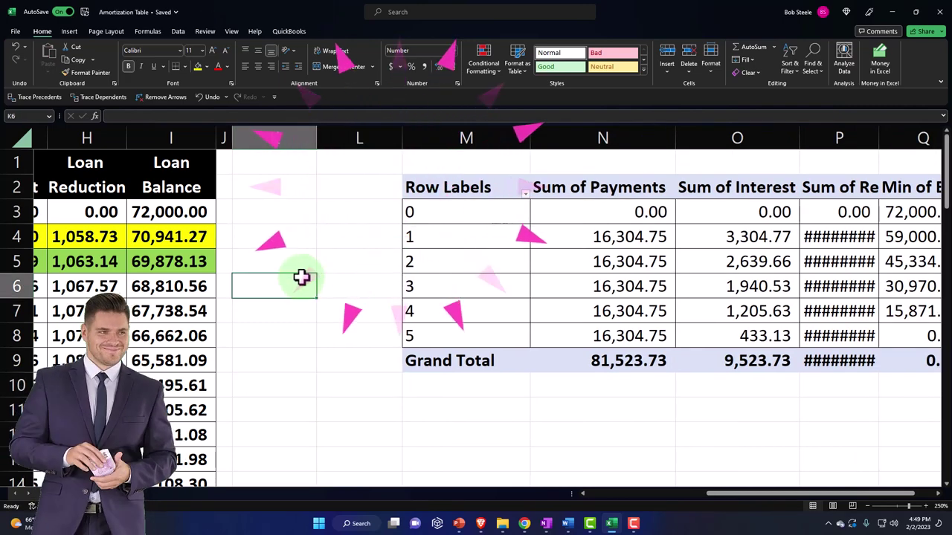
{"action": "key", "text": "Left"}
{"action": "key", "text": "Left"}
{"action": "key", "text": "Left"}
{"action": "key", "text": "Left"}
{"action": "key", "text": "Left"}
{"action": "key", "text": "Left"}
{"action": "key", "text": "Left"}
{"action": "key", "text": "Left"}
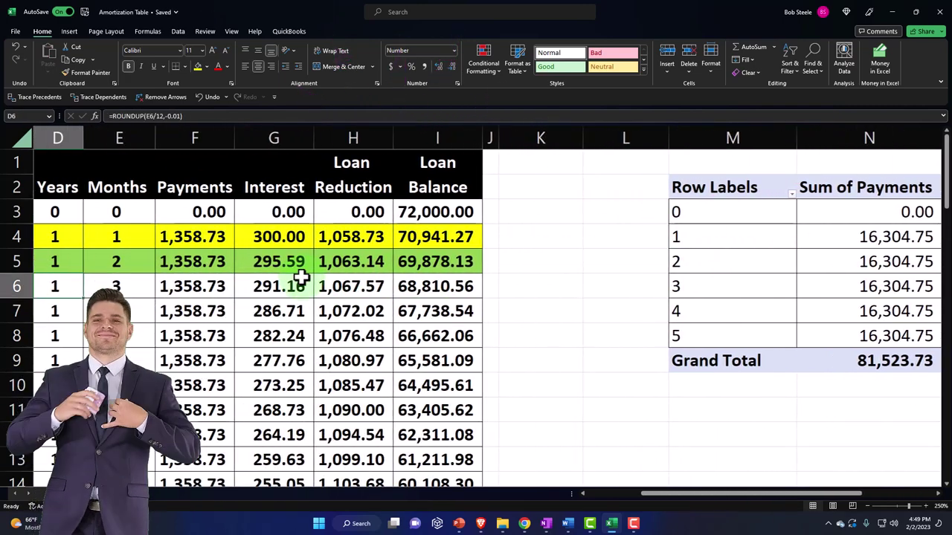
{"action": "key", "text": "Right"}
{"action": "key", "text": "Right"}
{"action": "key", "text": "Right"}
{"action": "key", "text": "Right"}
{"action": "key", "text": "Right"}
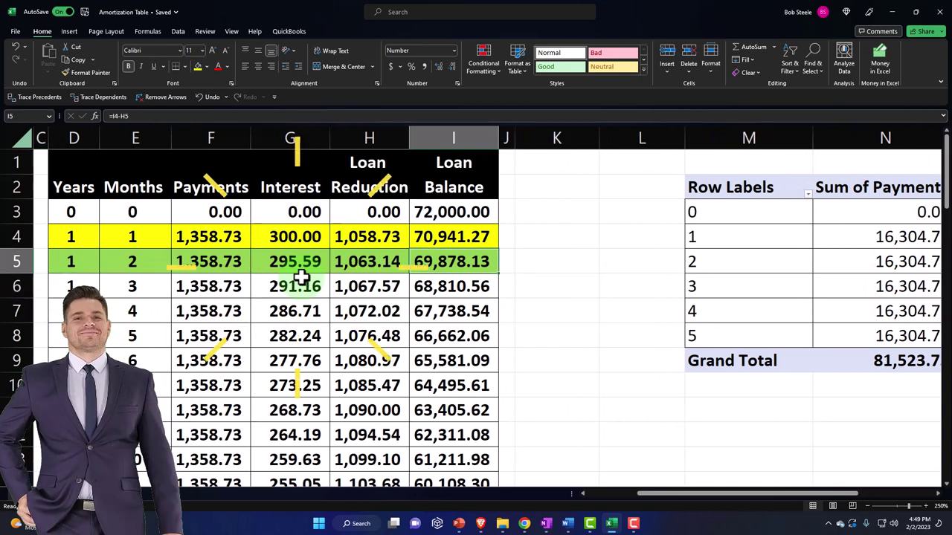
- Calculate twelve months of loan payments in K4 with the formula =F4*12 and widen column K to fit
{"action": "key", "text": "Right"}
{"action": "key", "text": "Right"}
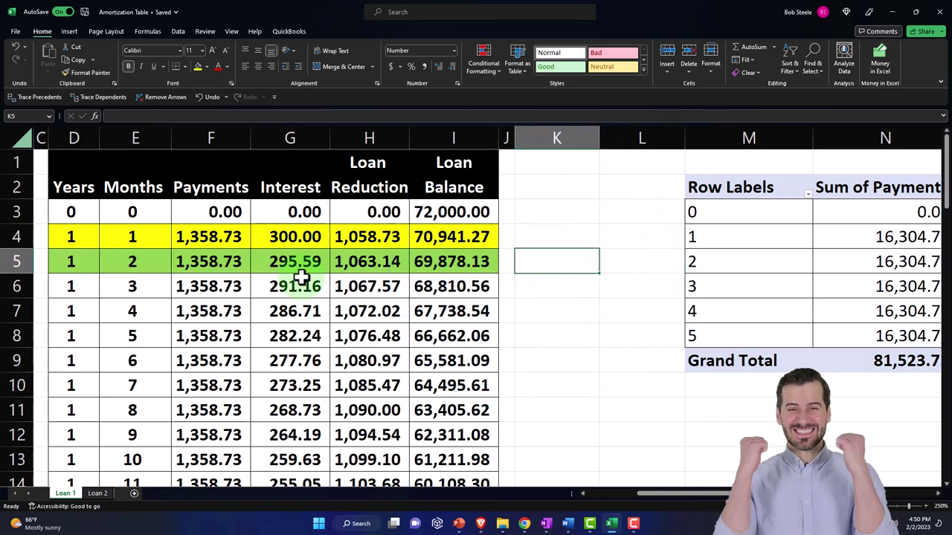
{"action": "key", "text": "Up"}
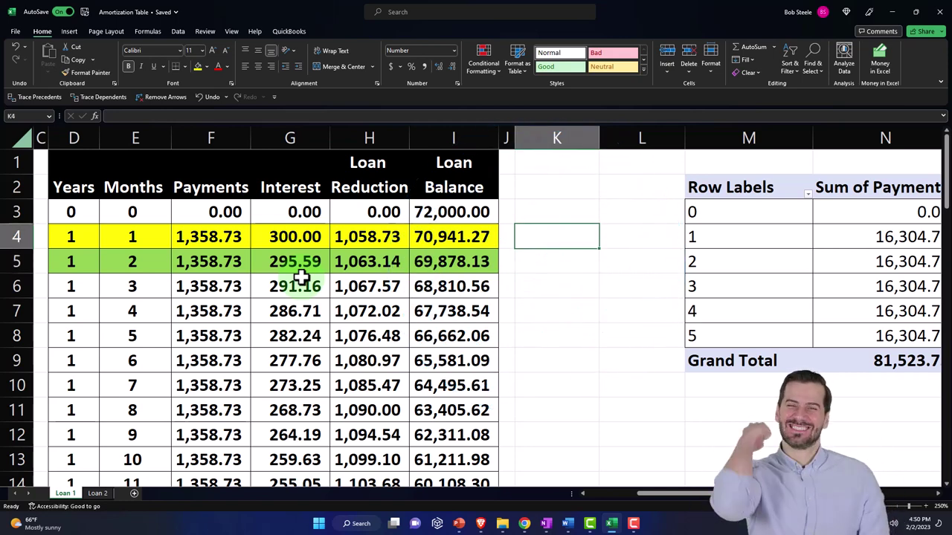
{"action": "type", "text": "="}
{"action": "key", "text": "Left"}
{"action": "key", "text": "Left"}
{"action": "key", "text": "Left"}
{"action": "key", "text": "Left"}
{"action": "key", "text": "Left"}
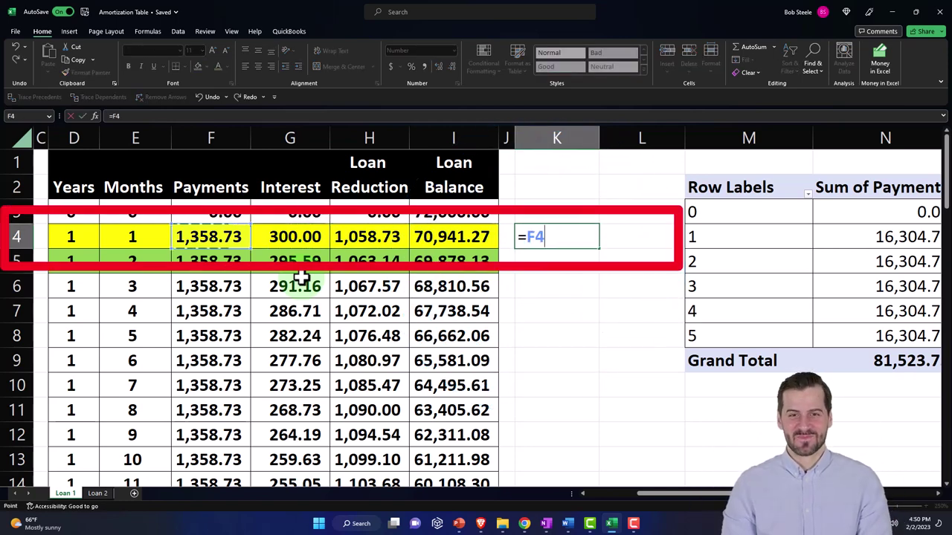
{"action": "type", "text": "*12"}
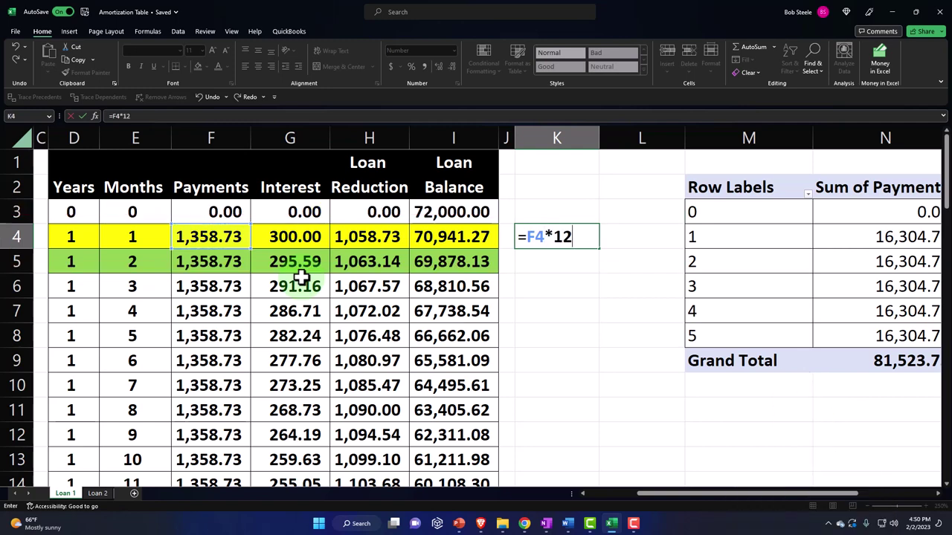
{"action": "key", "text": "Return"}
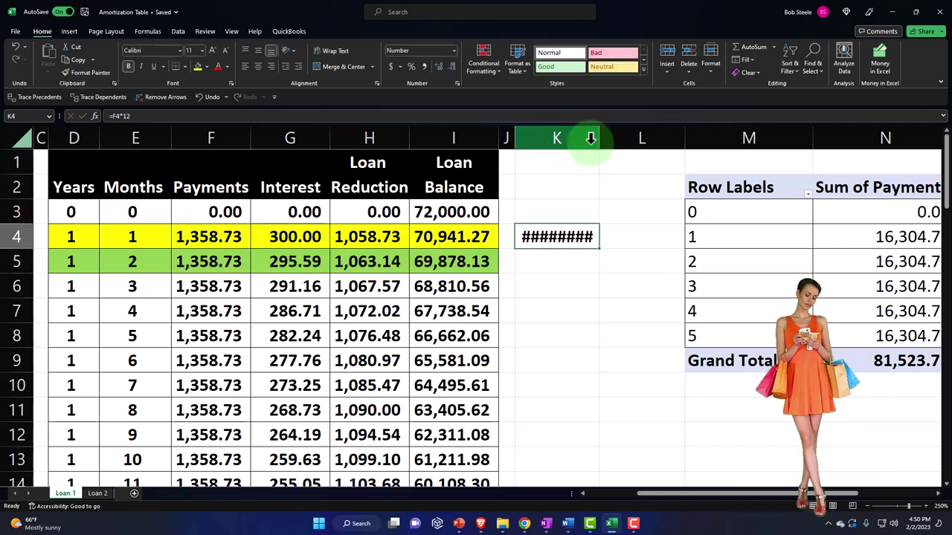
{"action": "left_click_drag", "start_coordinate": [599, 137], "coordinate": [608, 134]}
- Subtract the yearly payments from the month 2 loan balance in L4 with =I5-K4 and widen column L to fit
{"action": "left_click", "coordinate": [648, 233]}
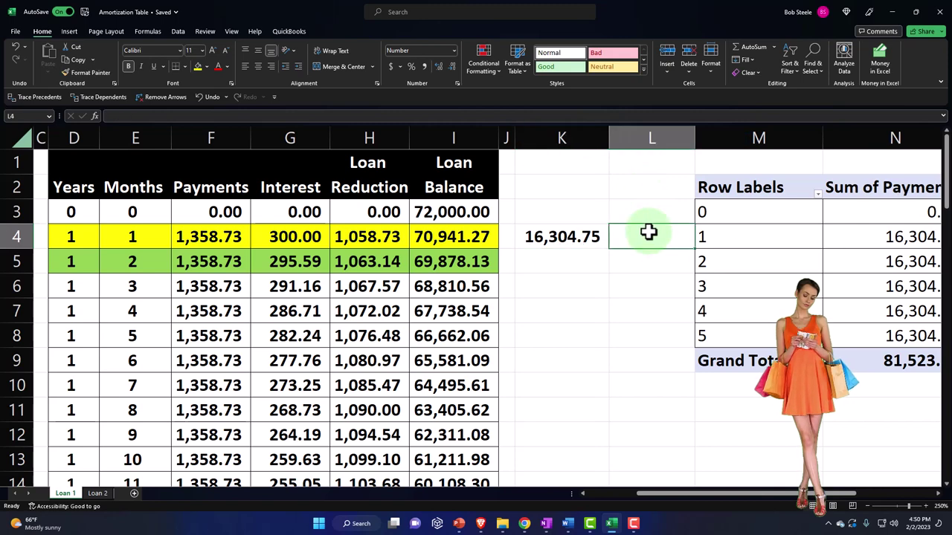
{"action": "type", "text": "="}
{"action": "key", "text": "Down"}
{"action": "key", "text": "Left"}
{"action": "key", "text": "Left"}
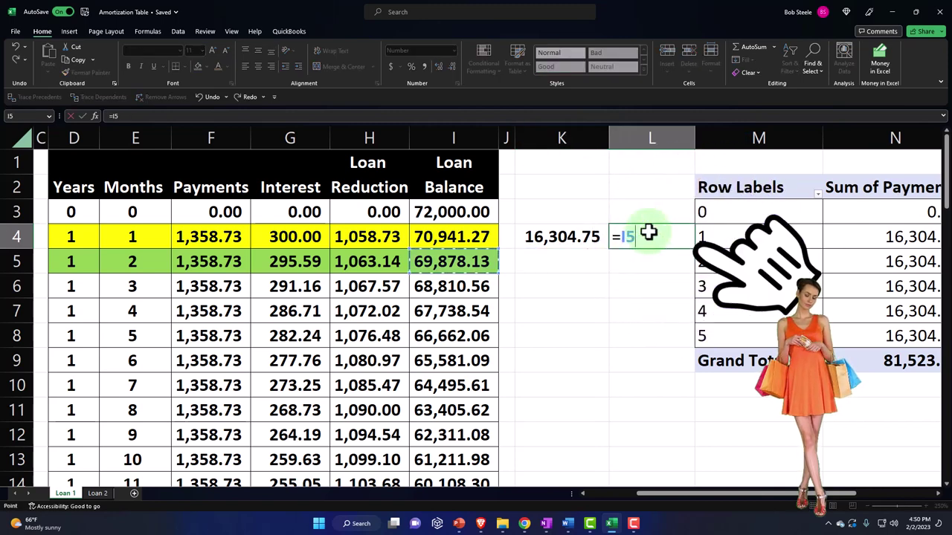
{"action": "key", "text": "Return"}
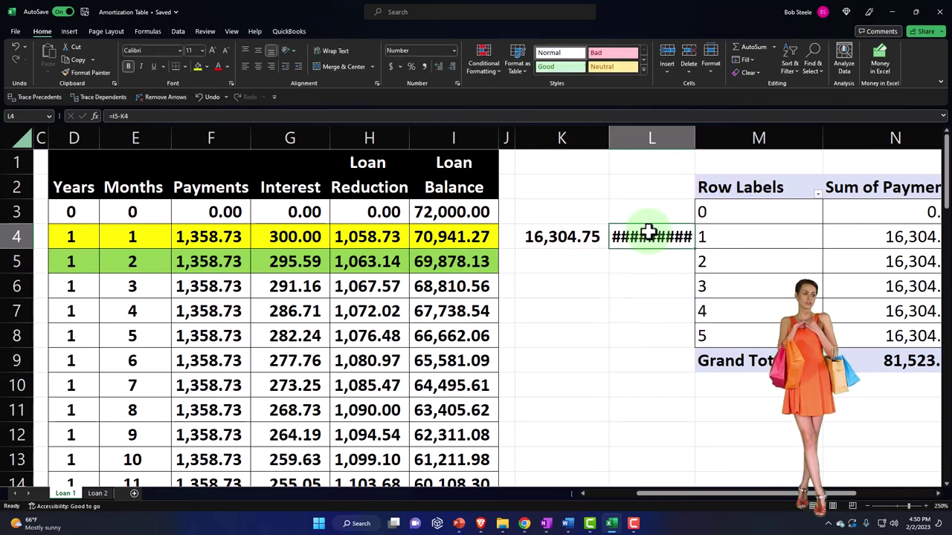
{"action": "left_click_drag", "start_coordinate": [700, 139], "coordinate": [701, 138]}
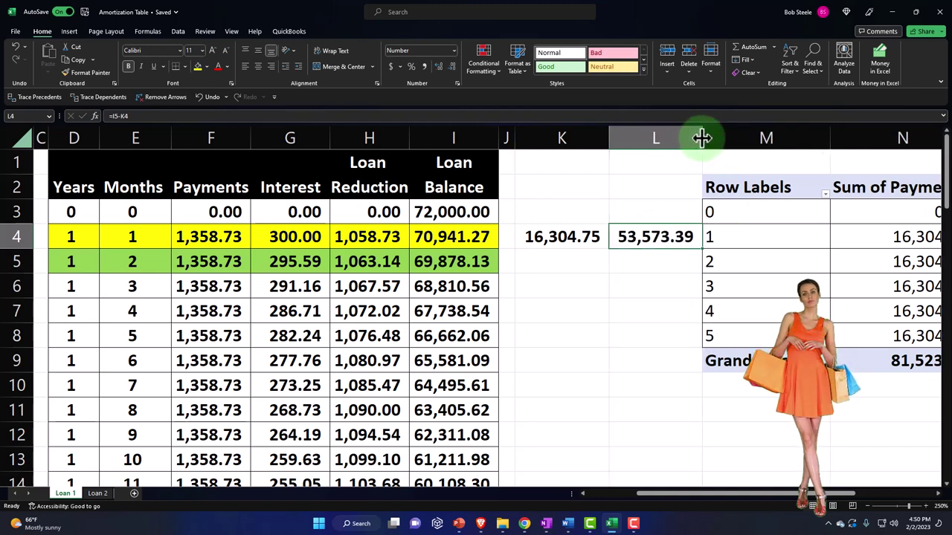
- Total the loan reductions for months 3 to 14 in K5 with the formula =SUM(H6:H17)
{"action": "left_click", "coordinate": [223, 238]}
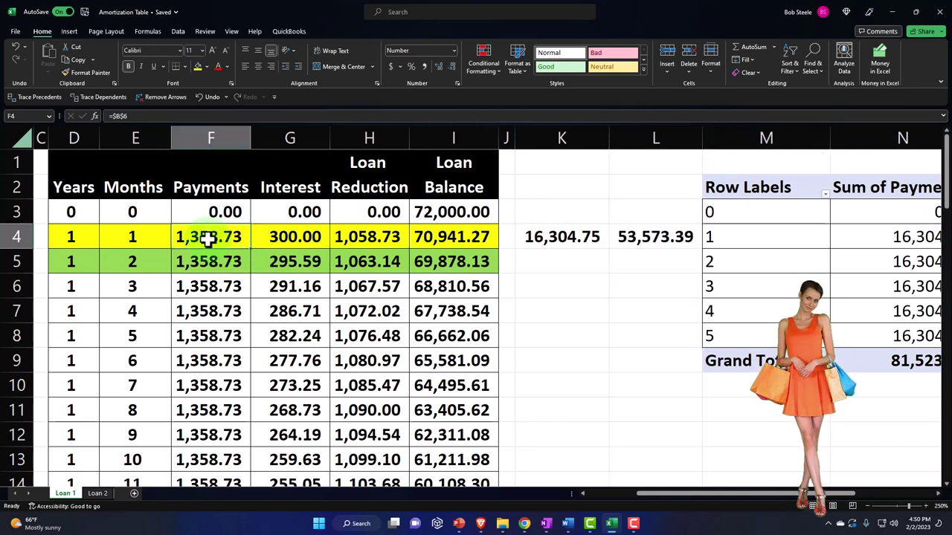
{"action": "left_click", "coordinate": [270, 257]}
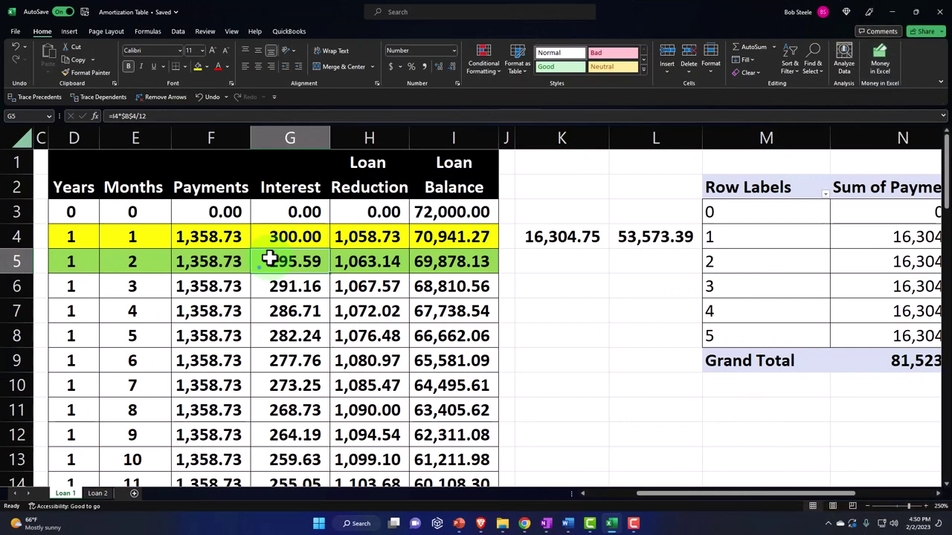
{"action": "left_click", "coordinate": [270, 259]}
{"action": "key", "text": "Right"}
{"action": "key", "text": "Right"}
{"action": "key", "text": "Right"}
{"action": "key", "text": "Right"}
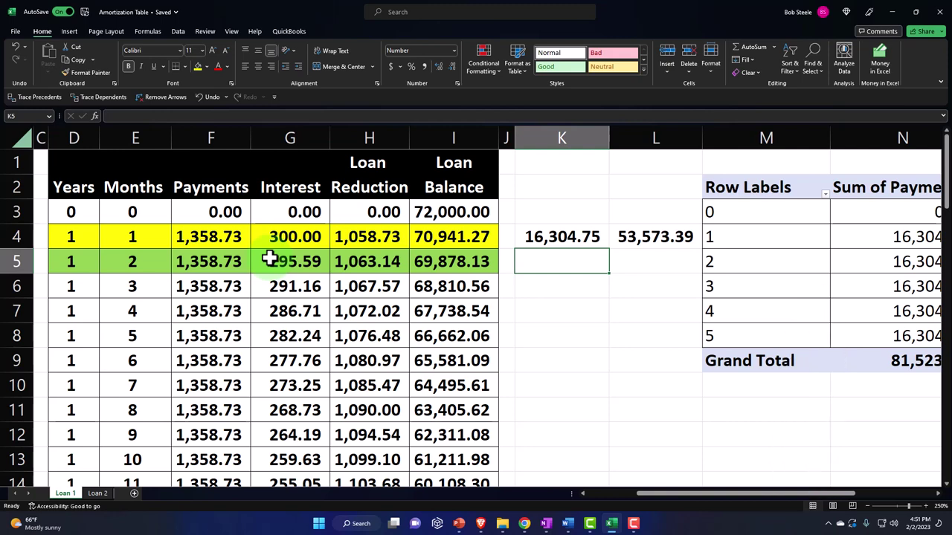
{"action": "key", "text": "Down"}
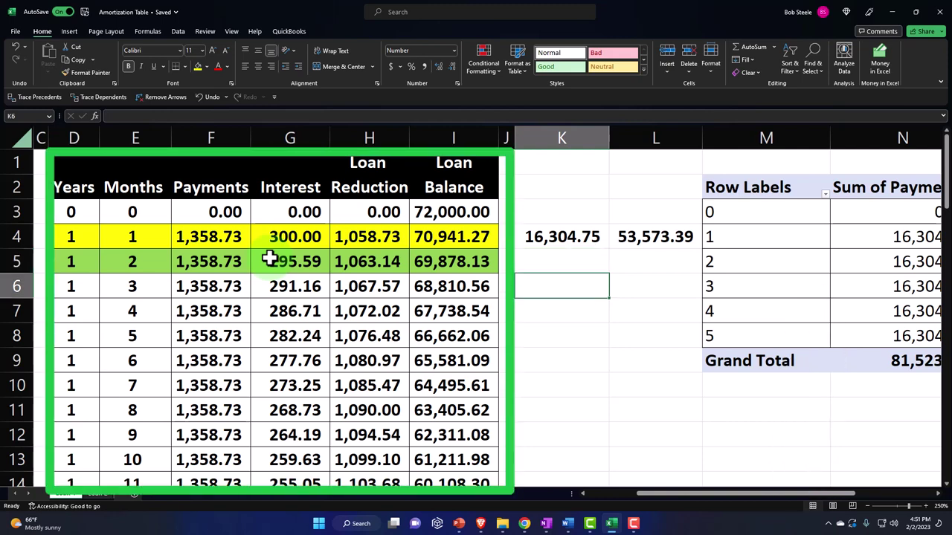
{"action": "type", "text": "=s"}
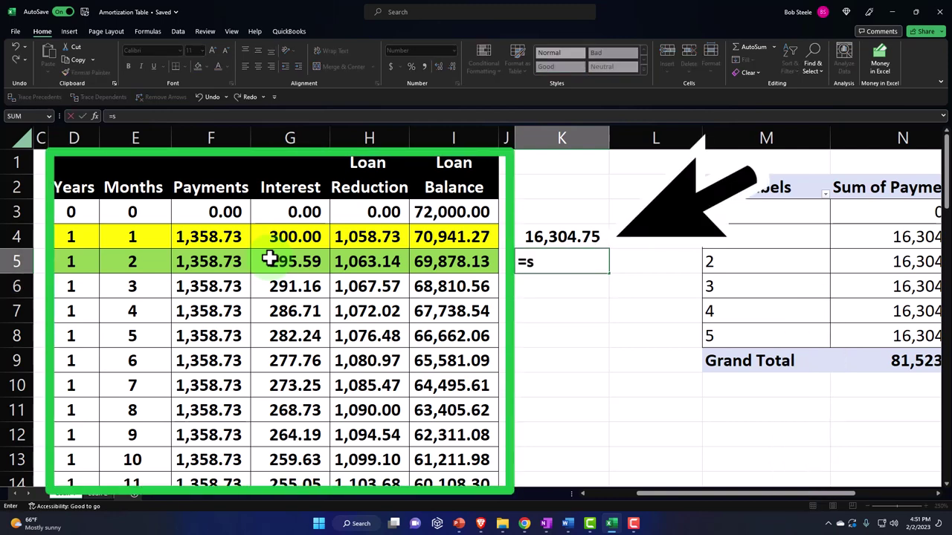
{"action": "key", "text": "Escape"}
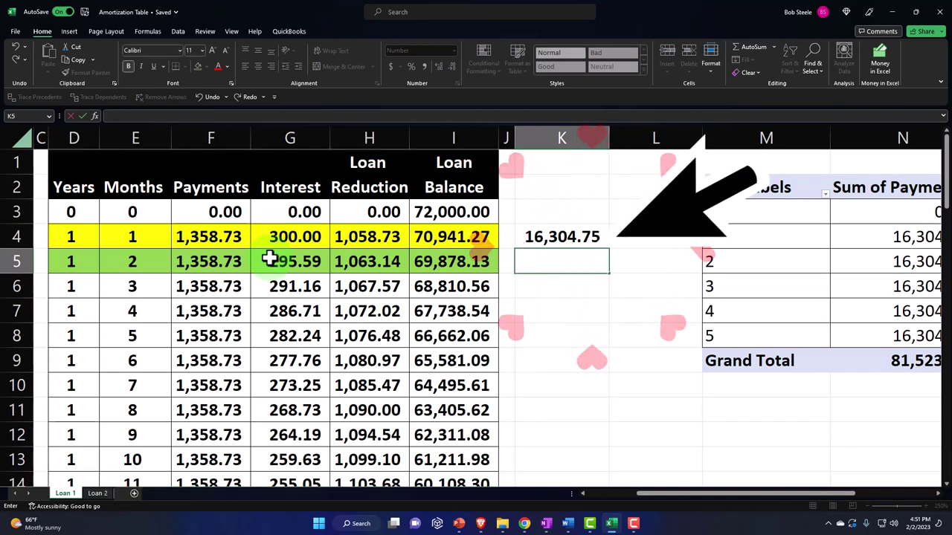
{"action": "type", "text": "=sum("}
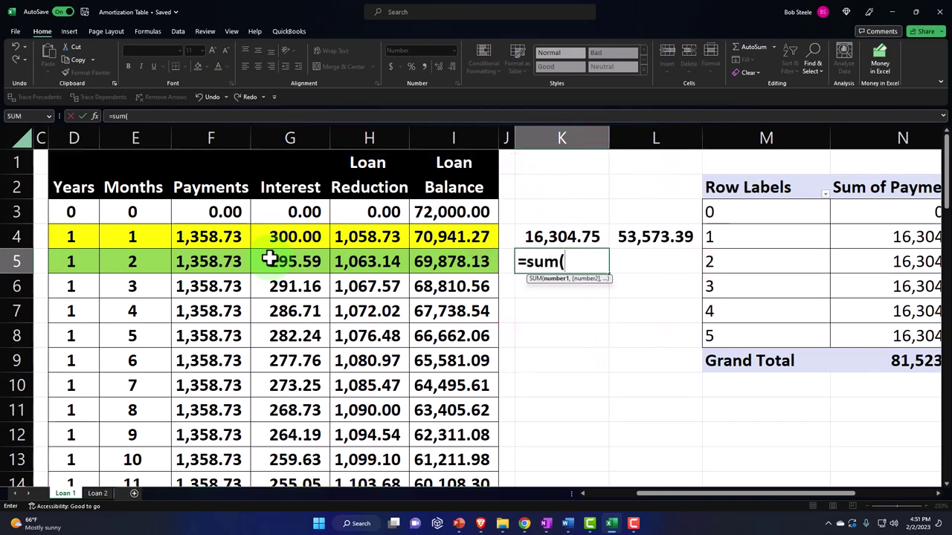
{"action": "key", "text": "Left"}
{"action": "key", "text": "Left"}
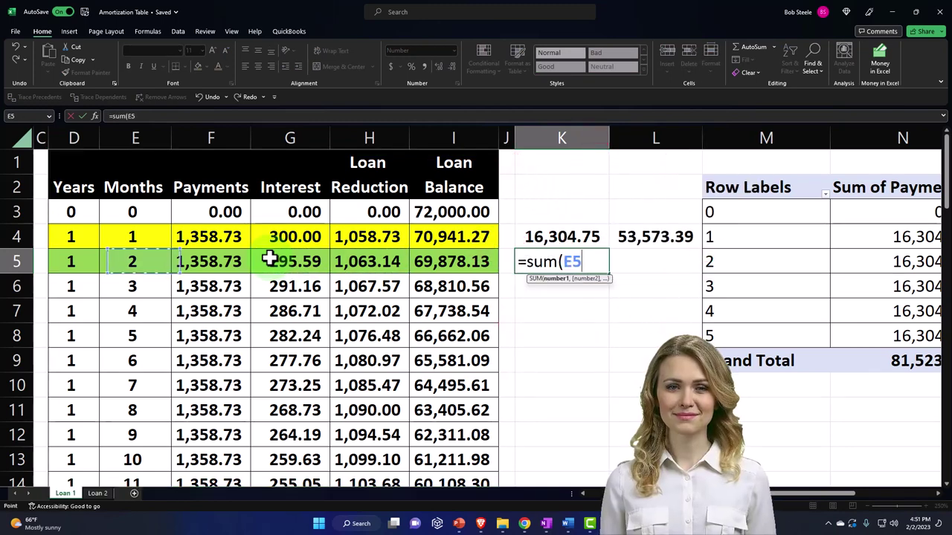
{"action": "key", "text": "Right"}
{"action": "key", "text": "Right"}
{"action": "key", "text": "Down"}
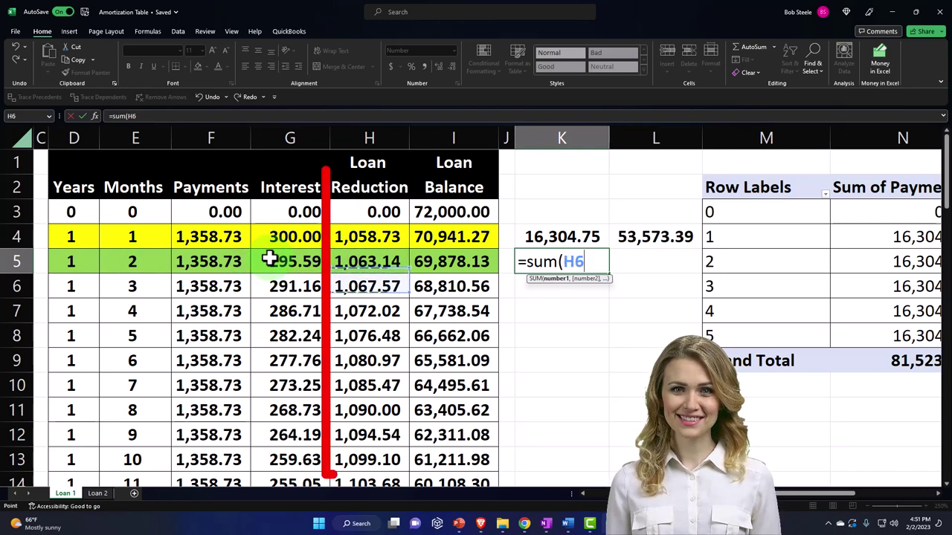
{"action": "key", "text": "shift+Down"}
{"action": "key", "text": "shift+Down"}
{"action": "key", "text": "shift+Down"}
{"action": "key", "text": "shift+Down"}
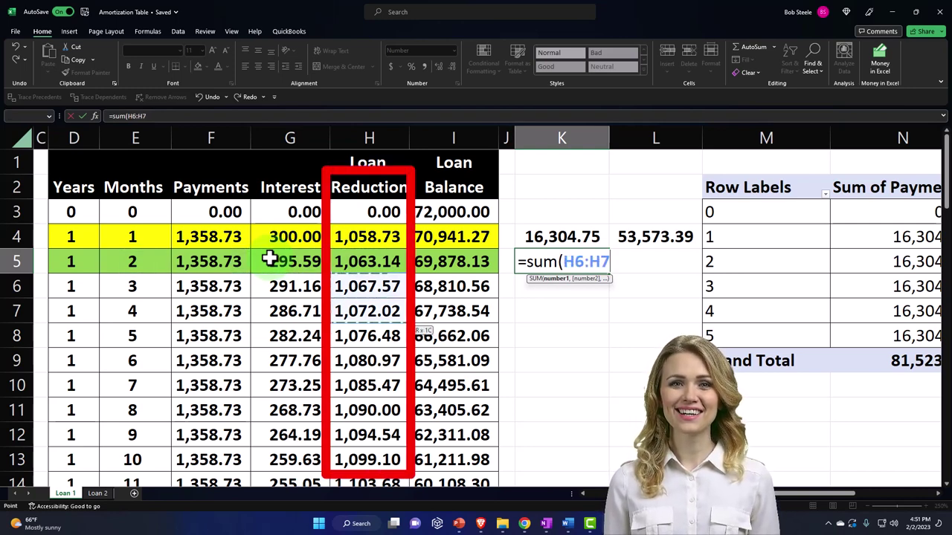
{"action": "key", "text": "shift+Down"}
{"action": "key", "text": "shift+Down"}
{"action": "key", "text": "shift+Down"}
{"action": "key", "text": "shift+Down"}
{"action": "key", "text": "shift+Down"}
{"action": "key", "text": "shift+Down"}
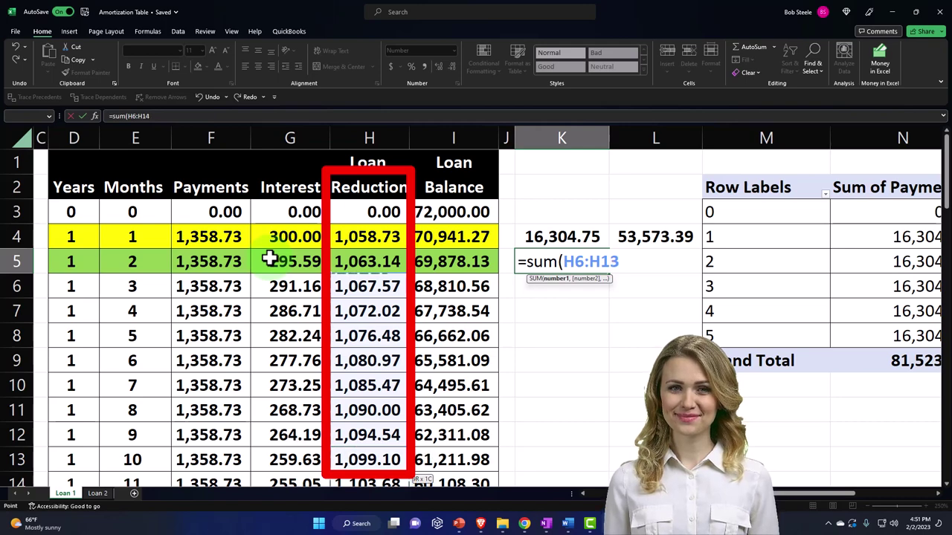
{"action": "key", "text": "shift+Down"}
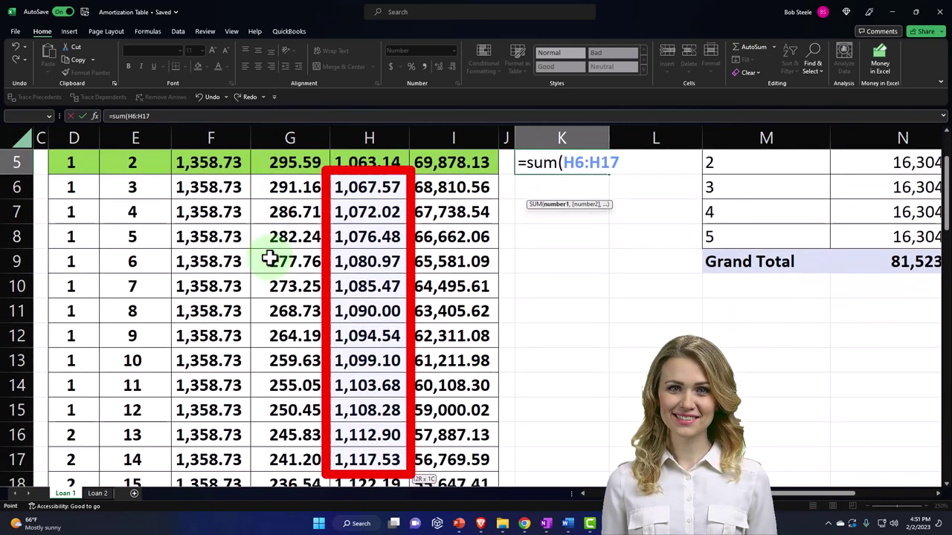
{"action": "key", "text": "Return"}
{"action": "key", "text": "Up"}
{"action": "key", "text": "Up"}
{"action": "key", "text": "Up"}
{"action": "key", "text": "Up"}
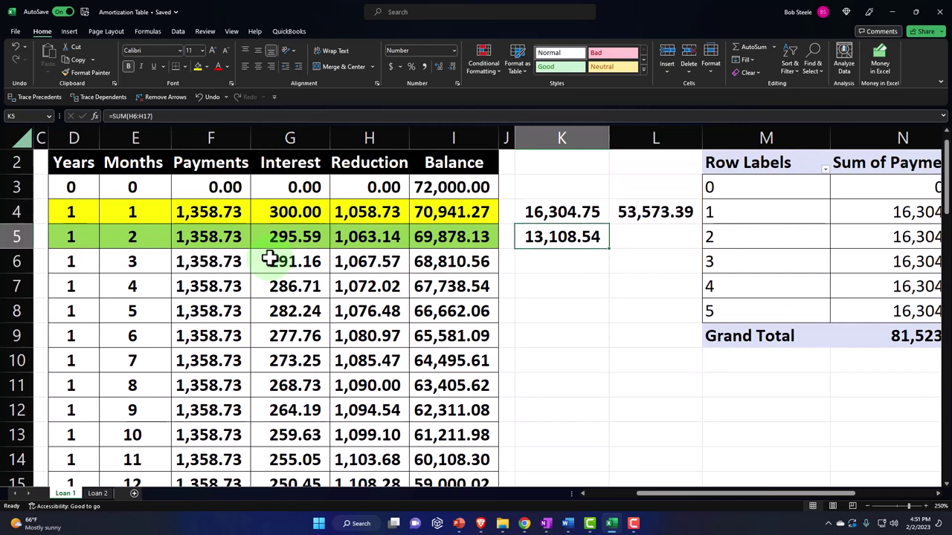
- Subtract the summed loan reductions from the month 2 loan balance in L5 with the formula =I5-K5
{"action": "key", "text": "Right"}
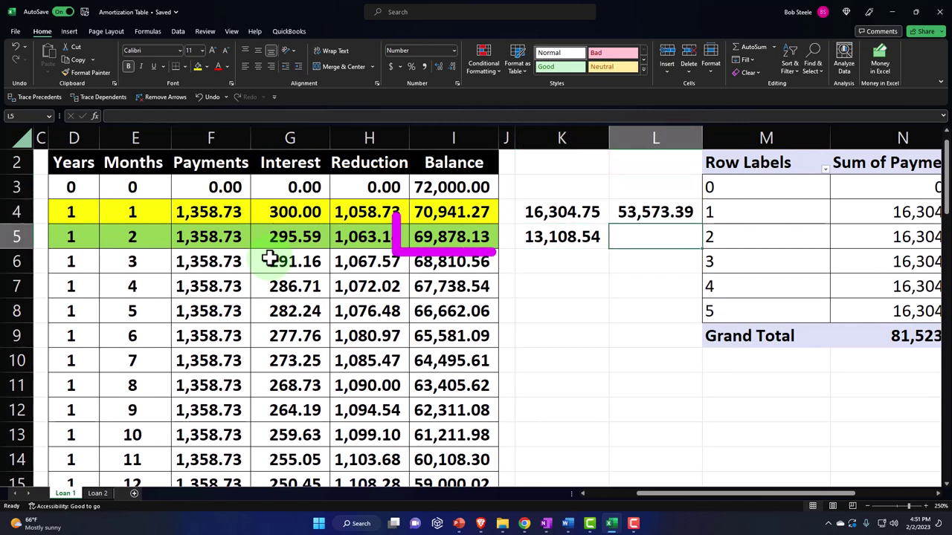
{"action": "type", "text": "=I5"}
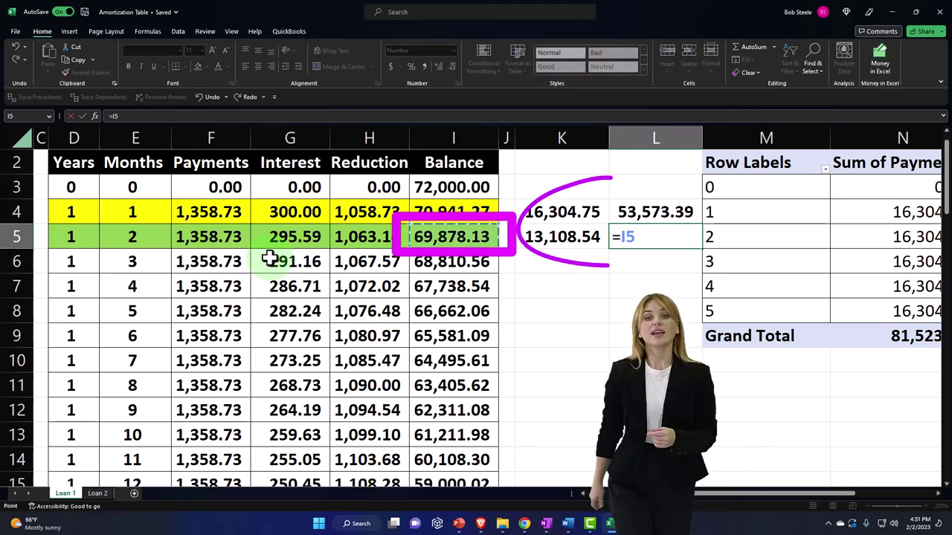
{"action": "type", "text": "-K5"}
{"action": "key", "text": "Return"}
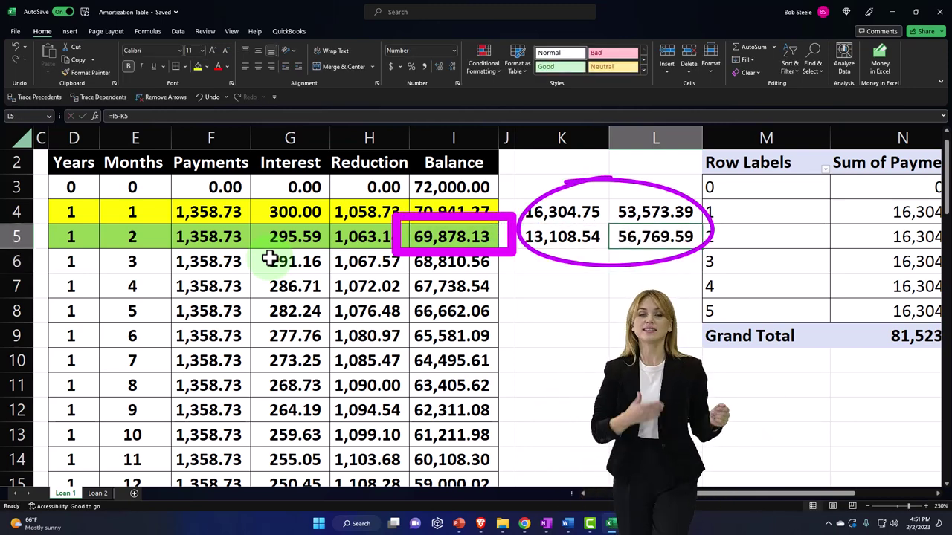
{"action": "key", "text": "Down"}
{"action": "key", "text": "Down"}
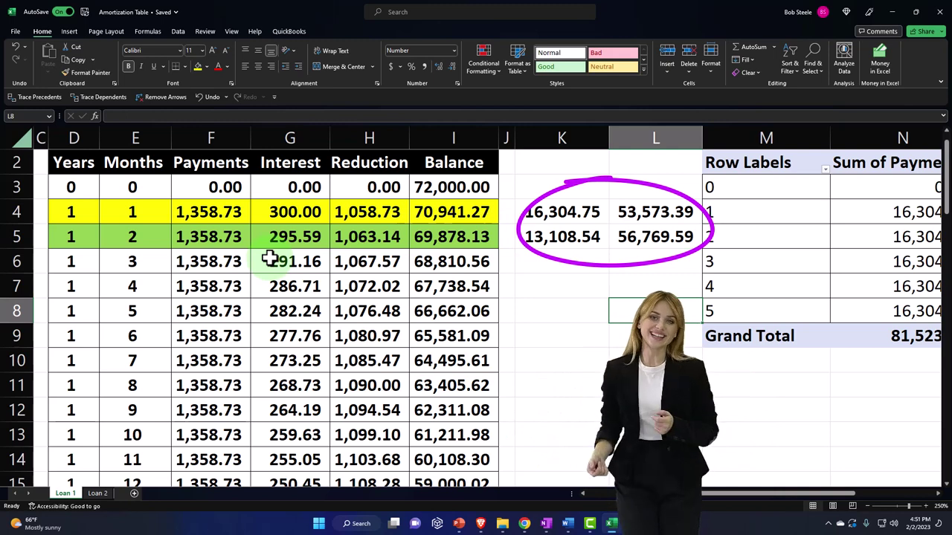
- Highlight the loan reductions for months 3 to 14 (H6:H17) in yellow and select the month 14 loan balance in I17
{"action": "left_click", "coordinate": [357, 259]}
{"action": "left_click_drag", "start_coordinate": [358, 259], "coordinate": [363, 438]}
{"action": "left_click_drag", "start_coordinate": [357, 485], "coordinate": [362, 324]}
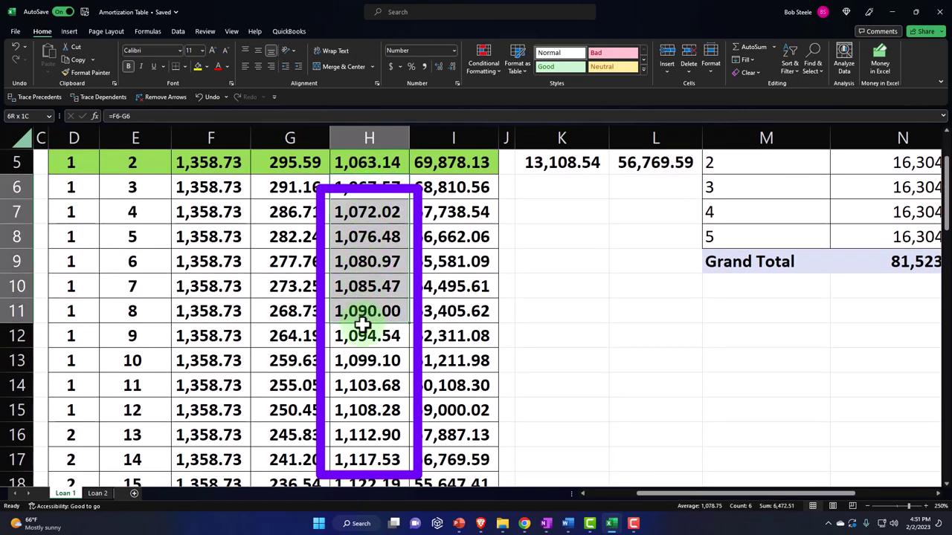
{"action": "left_click_drag", "start_coordinate": [361, 401], "coordinate": [361, 429]}
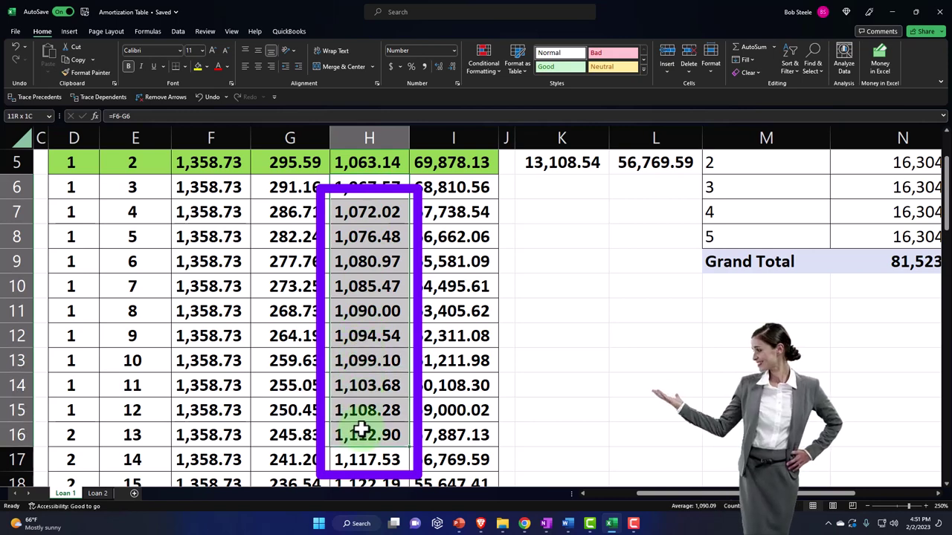
{"action": "right_click", "coordinate": [360, 459]}
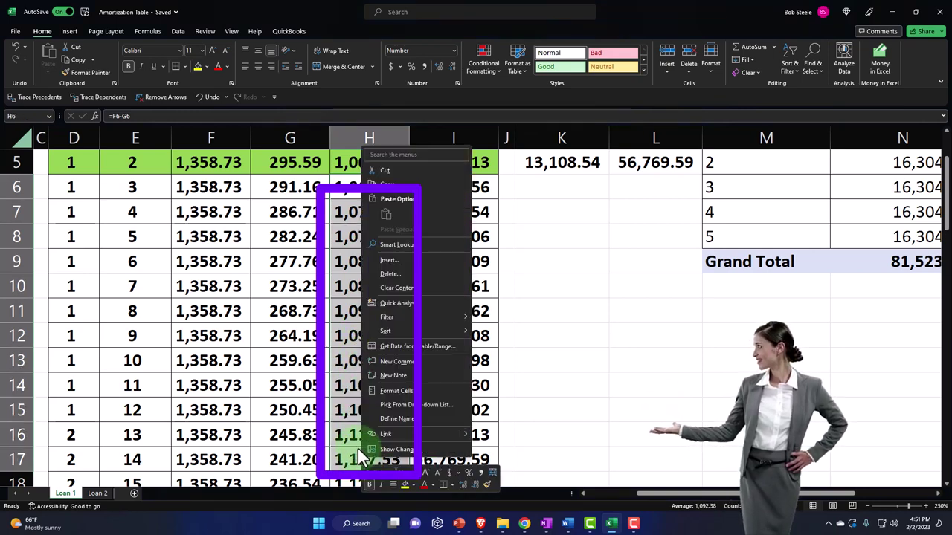
{"action": "left_click", "coordinate": [405, 484]}
{"action": "left_click", "coordinate": [559, 461]}
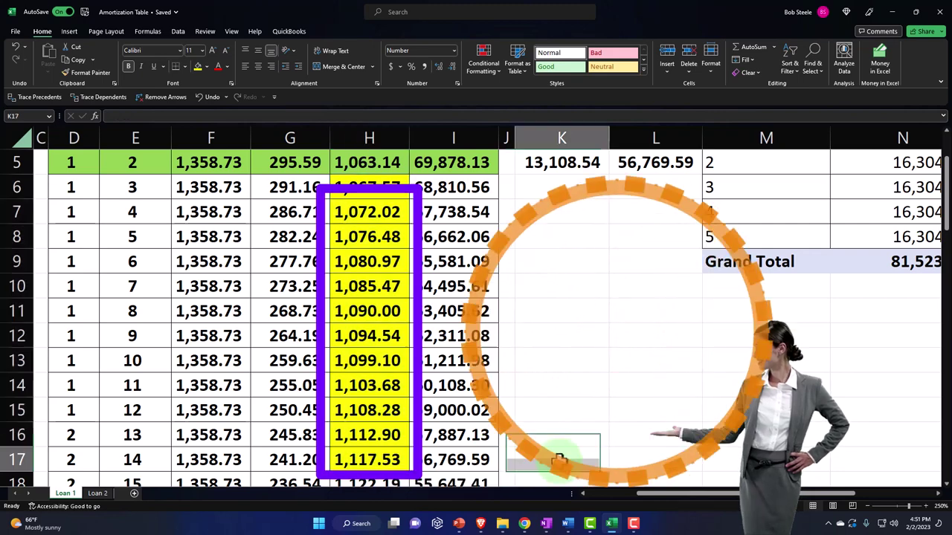
{"action": "left_click", "coordinate": [485, 460]}
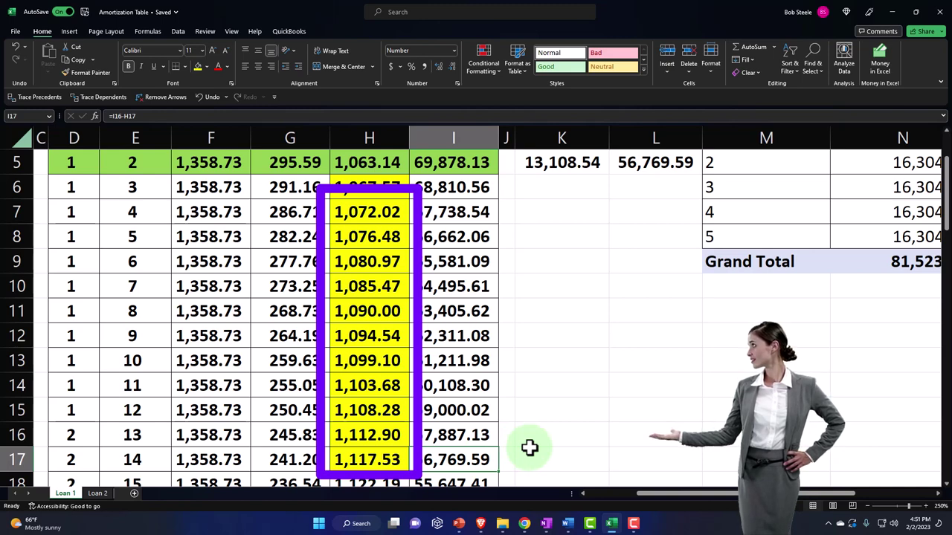
- Calculate in K6 the difference between the yearly payments and the summed loan reductions with +K4-K5
{"action": "scroll", "coordinate": [530, 446], "scroll_direction": "up", "scroll_amount": 1}
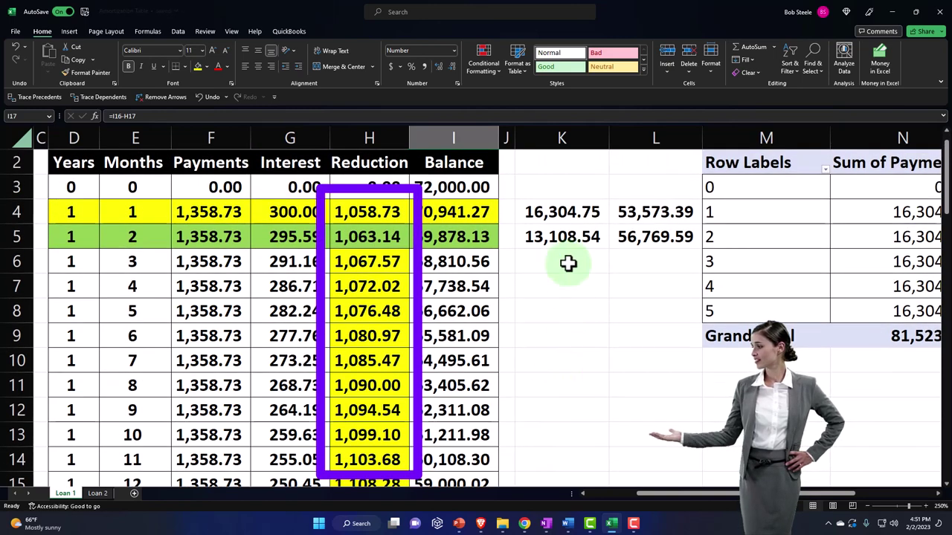
{"action": "left_click", "coordinate": [568, 262]}
{"action": "type", "text": "+K4-"}
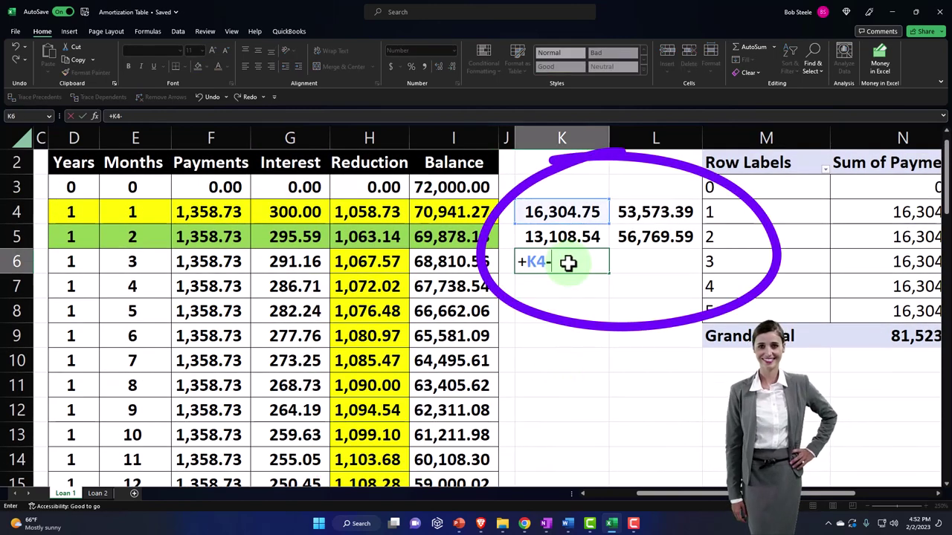
{"action": "key", "text": "Return"}
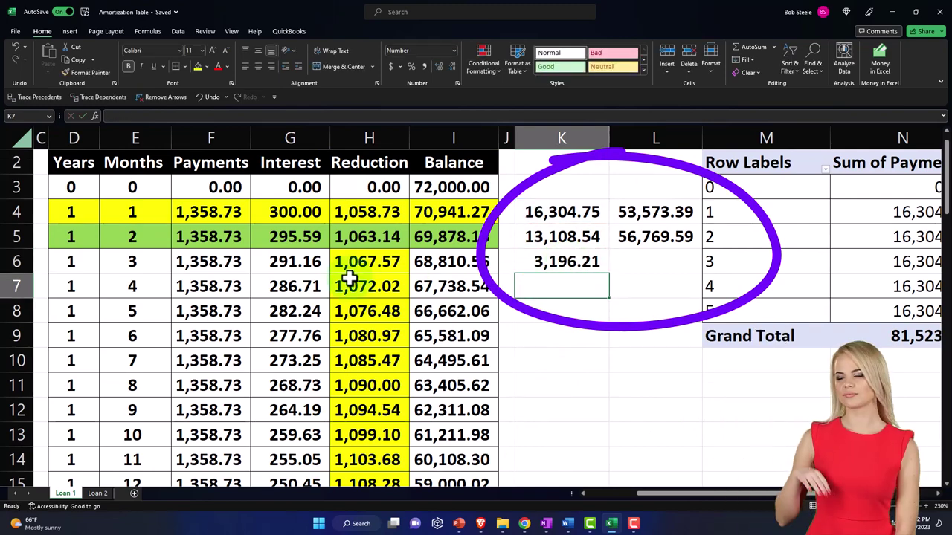
- Check the total interest for months 3 to 14 (G6:G17) against the difference calculated in K6
{"action": "left_click_drag", "start_coordinate": [296, 266], "coordinate": [292, 417]}
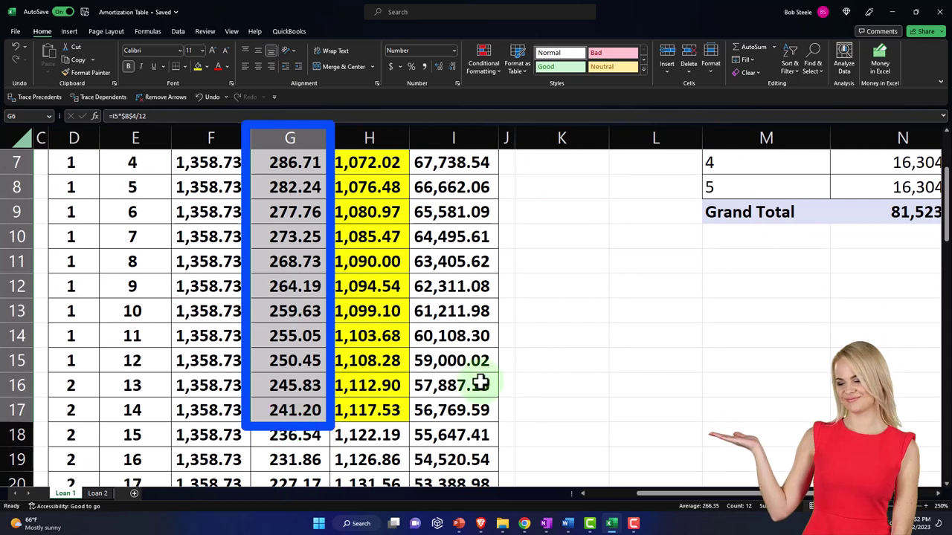
{"action": "scroll", "coordinate": [542, 378], "scroll_direction": "up", "scroll_amount": 2}
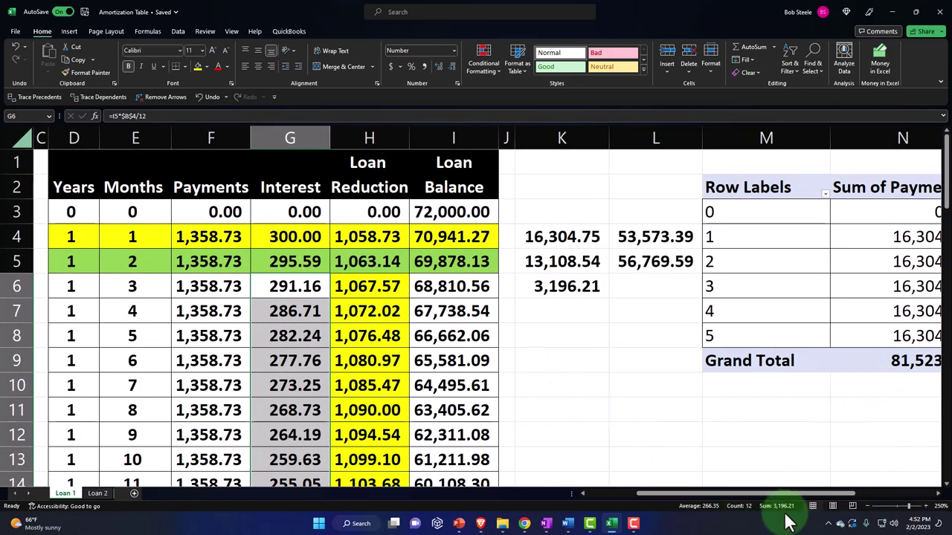
{"action": "left_click", "coordinate": [552, 377]}
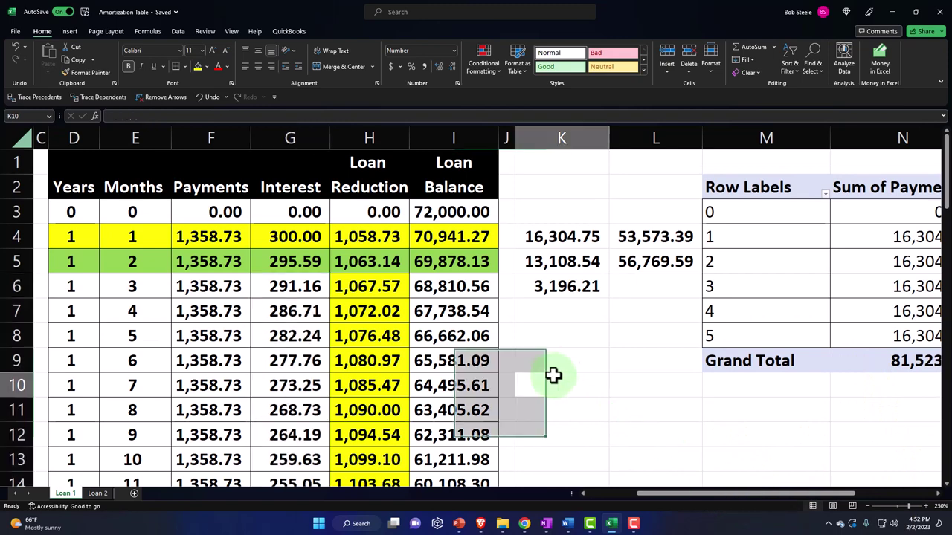
- Clear the check difference in K6 and replace the contents of K4 and L4 with the headings ST and LT
{"action": "left_click", "coordinate": [559, 290]}
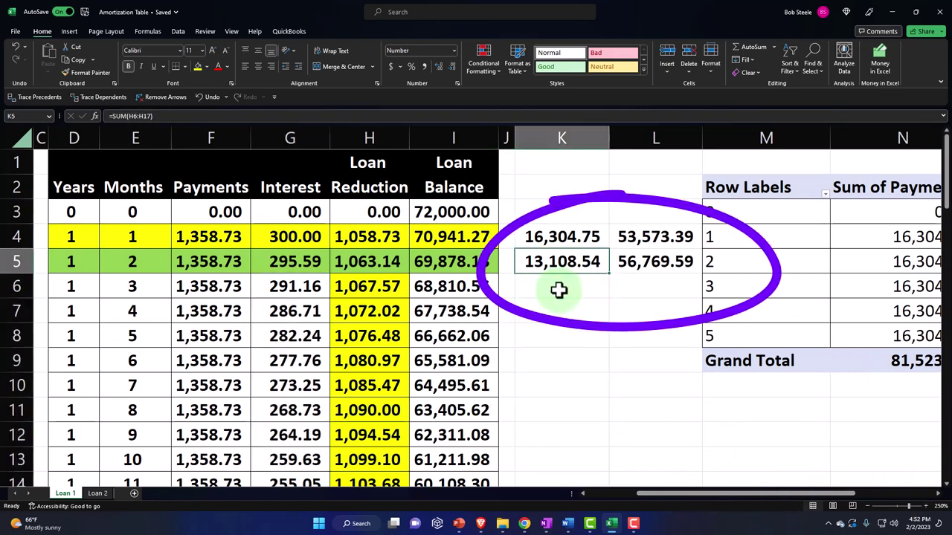
{"action": "type", "text": "ST"}
{"action": "key", "text": "Tab"}
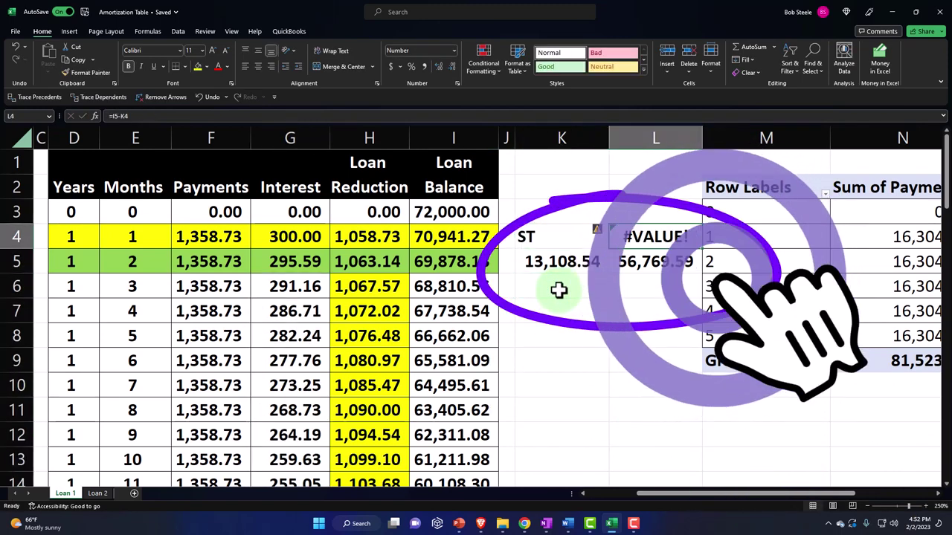
{"action": "type", "text": "S"}
{"action": "key", "text": "BackSpace"}
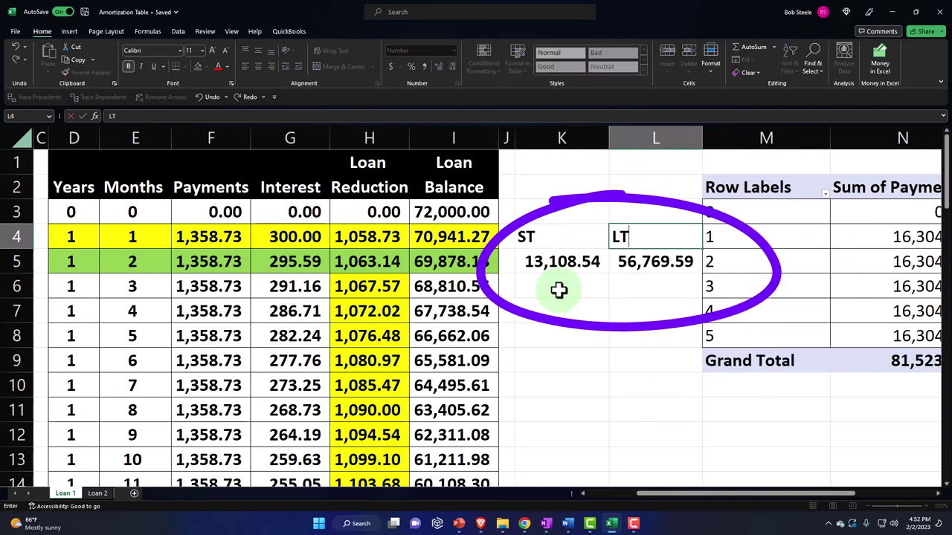
{"action": "key", "text": "Return"}
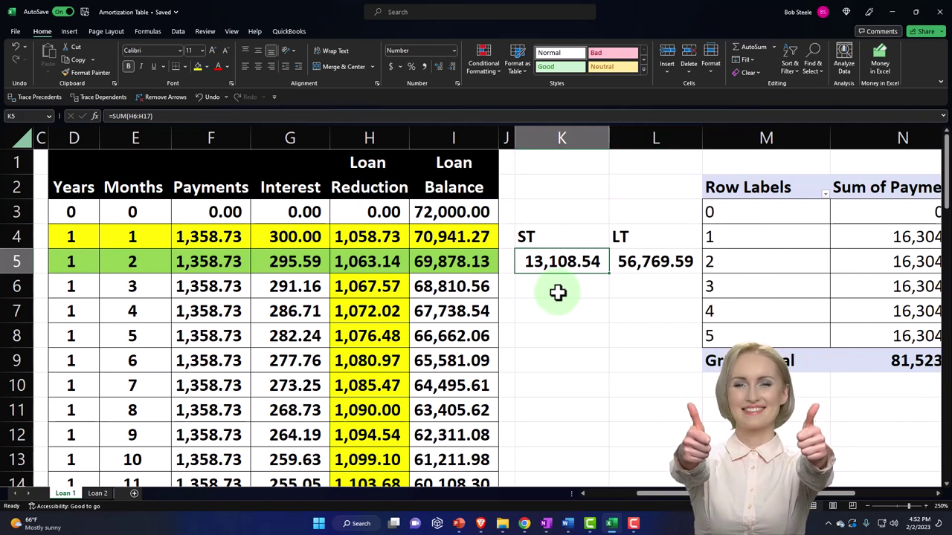
- Compare the month 2 loan balance and its short- and long-term split with the February 2023 Chase loan balance on the QuickBooks balance sheet
{"action": "left_click", "coordinate": [450, 261]}
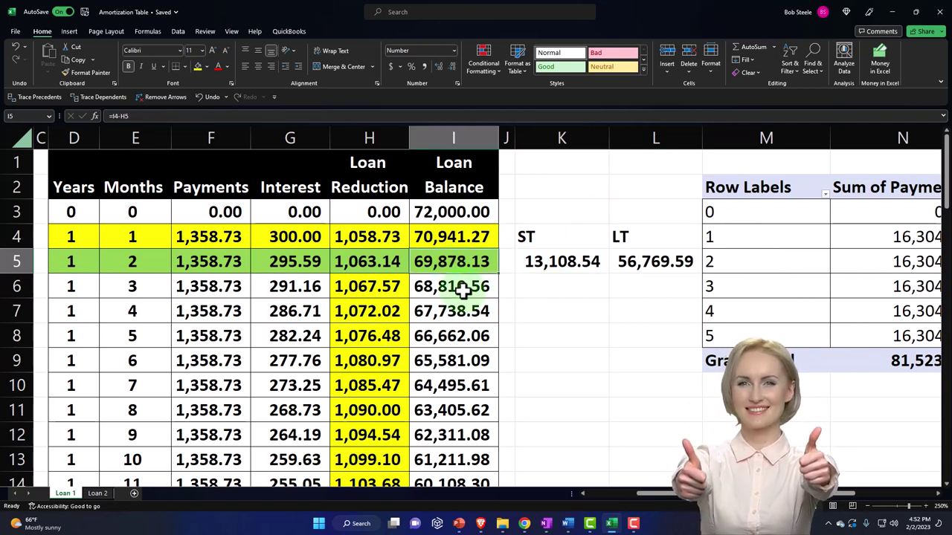
{"action": "key", "text": "Right"}
{"action": "key", "text": "Right"}
{"action": "key", "text": "Right"}
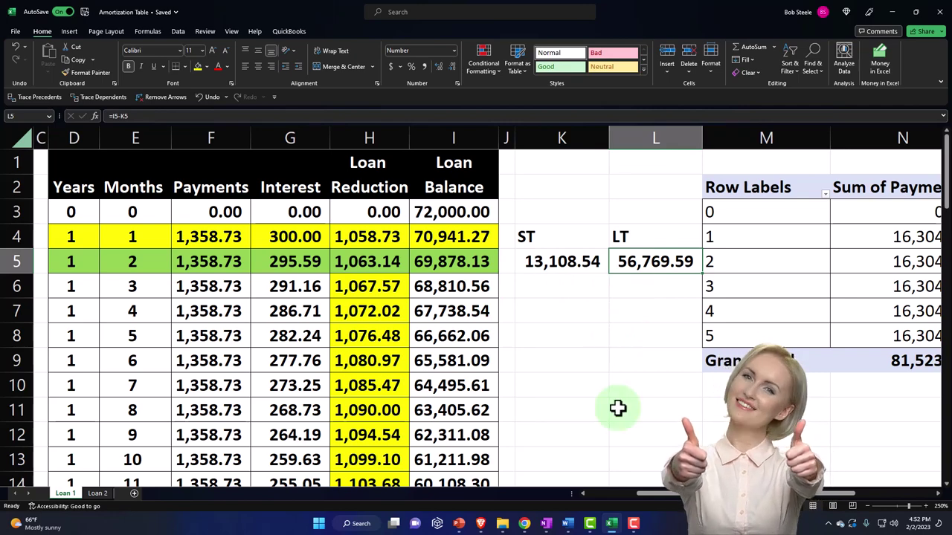
{"action": "left_click", "coordinate": [613, 521]}
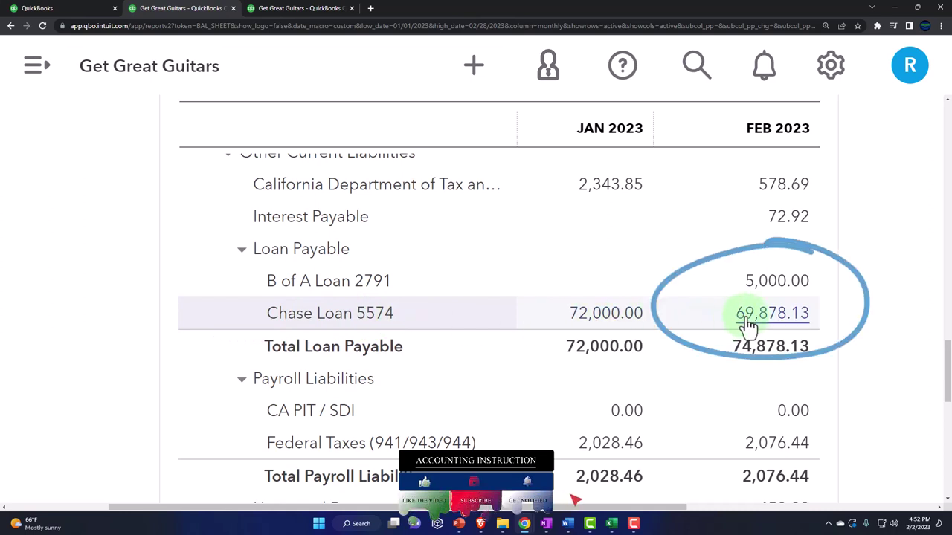
{"action": "scroll", "coordinate": [747, 326], "scroll_direction": "down", "scroll_amount": 3}
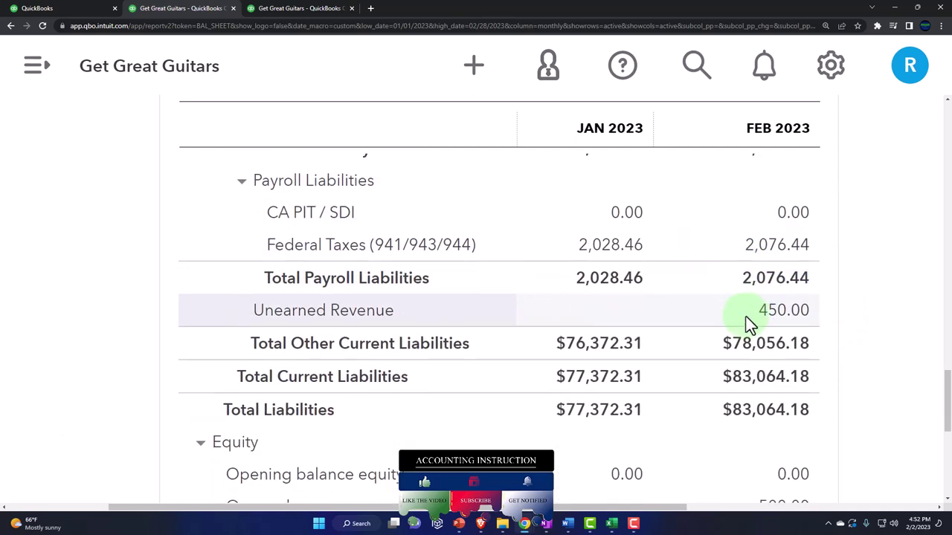
- Reduce the QuickBooks home page zoom to 175% and open the chart of accounts for Get Great Guitars
{"action": "left_click", "coordinate": [89, 9]}
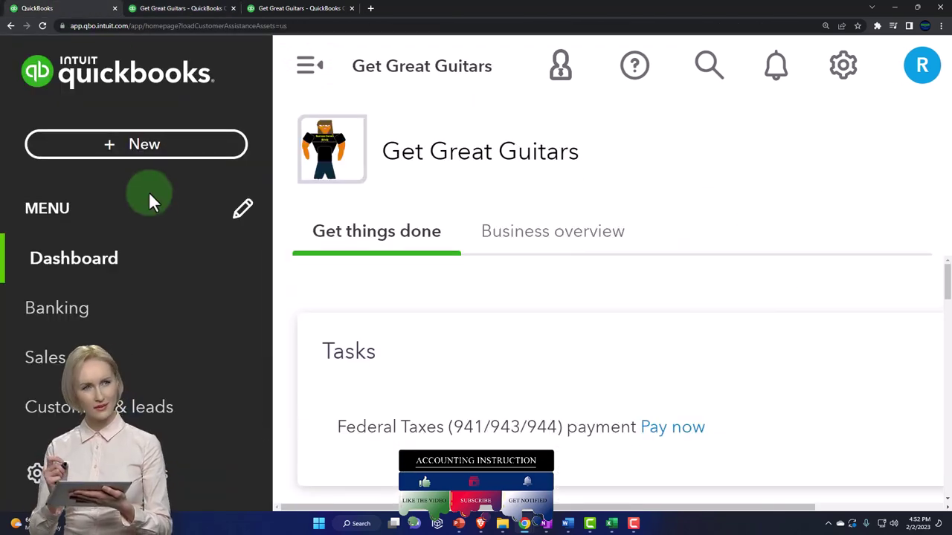
{"action": "key", "text": "ctrl+minus"}
{"action": "key", "text": "ctrl+minus"}
{"action": "scroll", "coordinate": [125, 252], "scroll_direction": "down", "scroll_amount": 2}
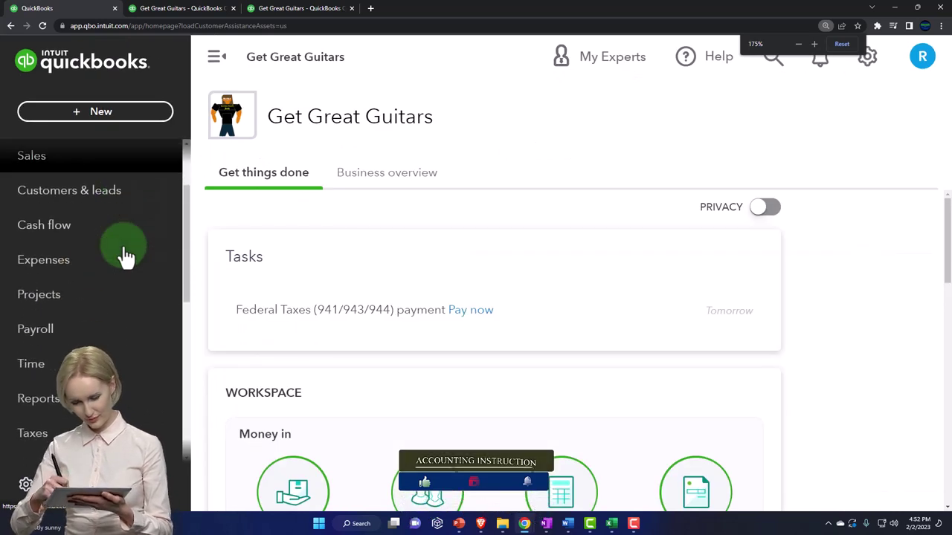
{"action": "scroll", "coordinate": [125, 253], "scroll_direction": "down", "scroll_amount": 3}
{"action": "left_click", "coordinate": [93, 359]}
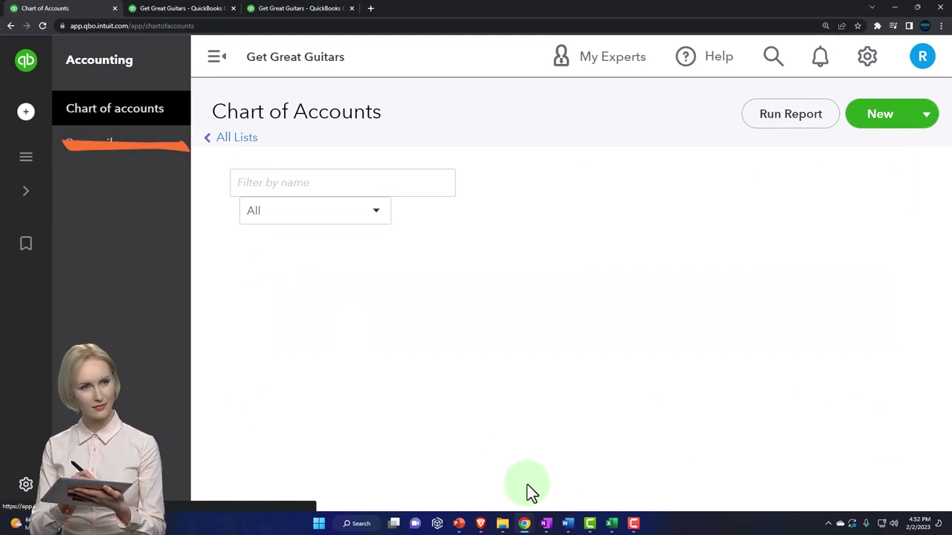
- View where the chart of accounts is found in the Sample Company's Bookkeeping area, and return to Get Great Guitars
{"action": "mouse_move", "coordinate": [528, 524]}
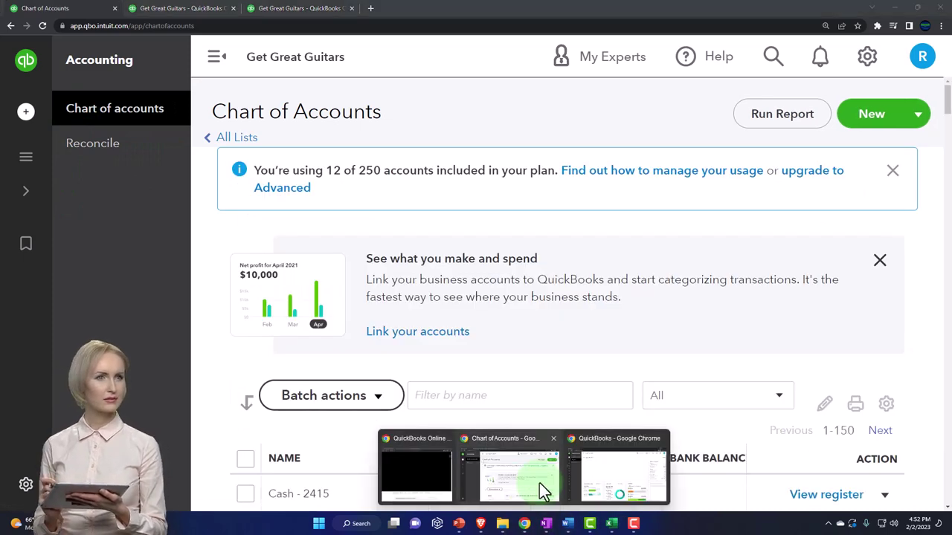
{"action": "left_click", "coordinate": [611, 480]}
{"action": "mouse_move", "coordinate": [17, 238]}
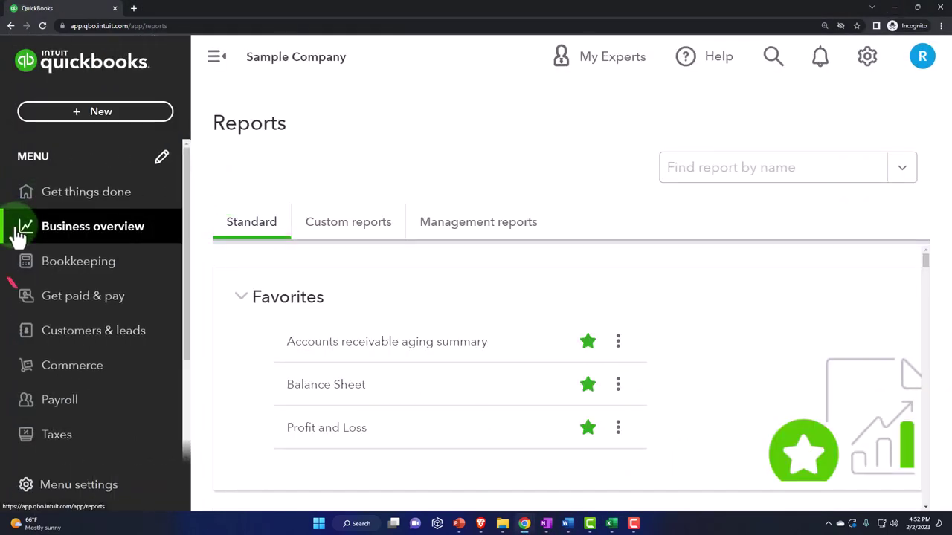
{"action": "left_click", "coordinate": [35, 275]}
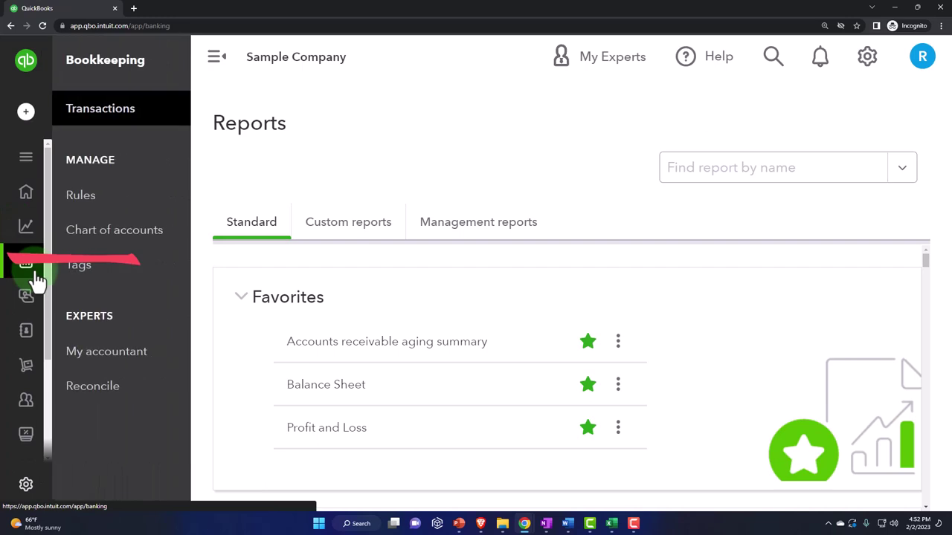
{"action": "left_click", "coordinate": [85, 238]}
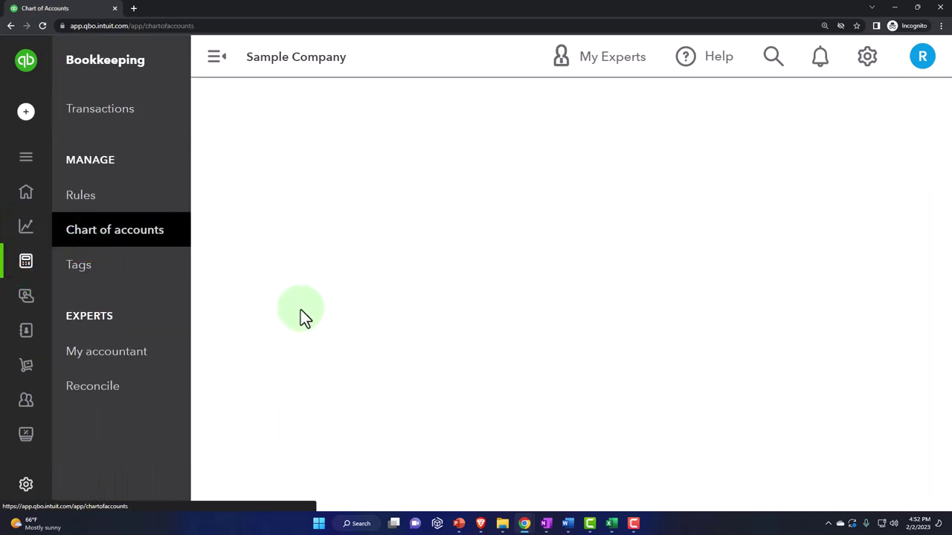
{"action": "left_click", "coordinate": [571, 368]}
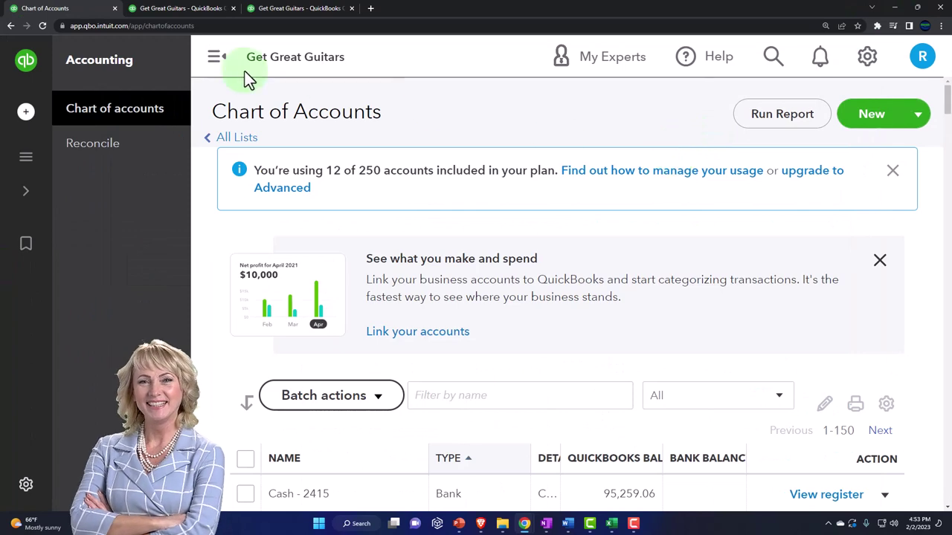
- Collapse the navigation menu and start a new account in the chart of accounts
{"action": "left_click", "coordinate": [214, 58]}
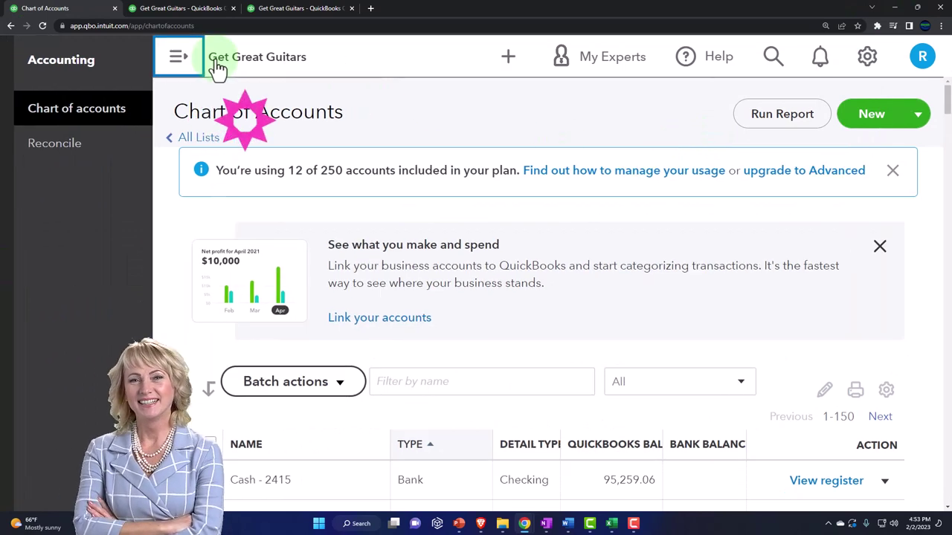
{"action": "scroll", "coordinate": [344, 272], "scroll_direction": "down", "scroll_amount": 3}
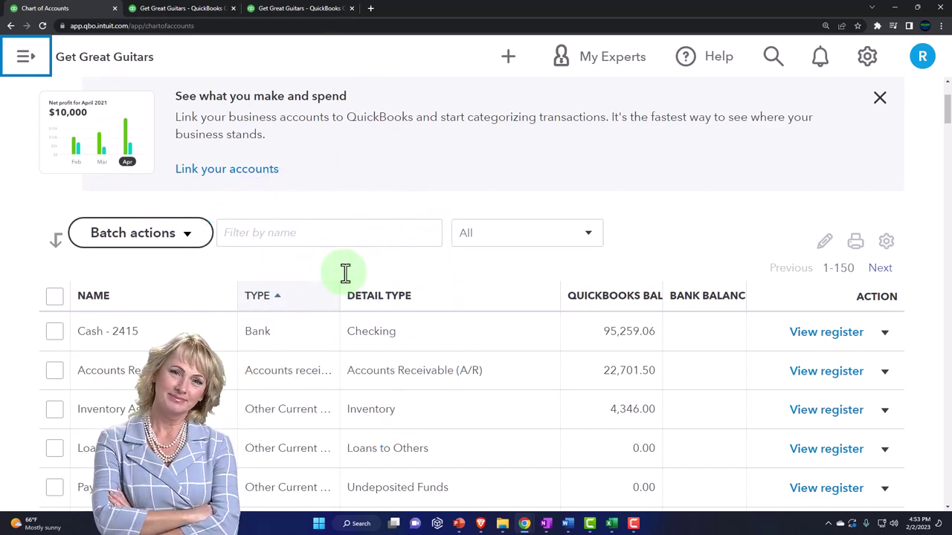
{"action": "scroll", "coordinate": [345, 272], "scroll_direction": "up", "scroll_amount": 2}
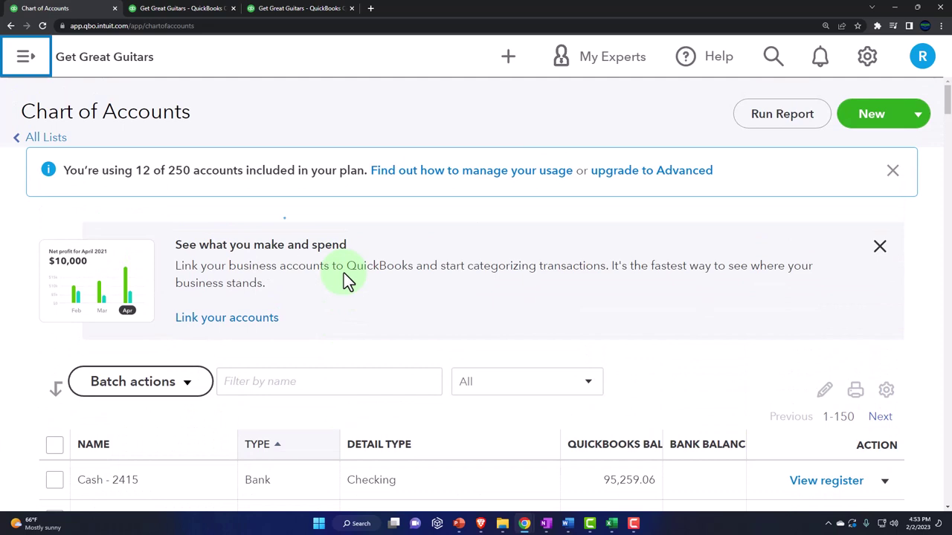
{"action": "left_click", "coordinate": [853, 128]}
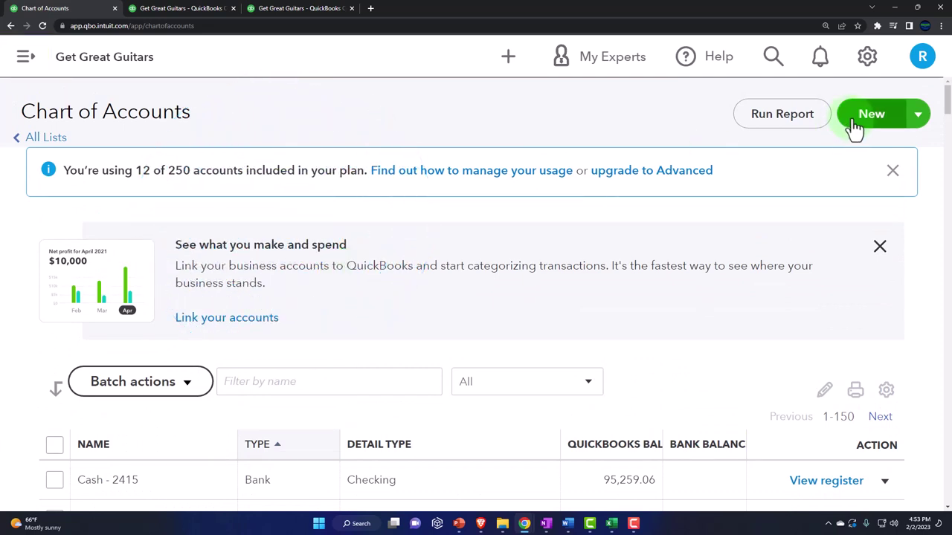
{"action": "left_click", "coordinate": [853, 128]}
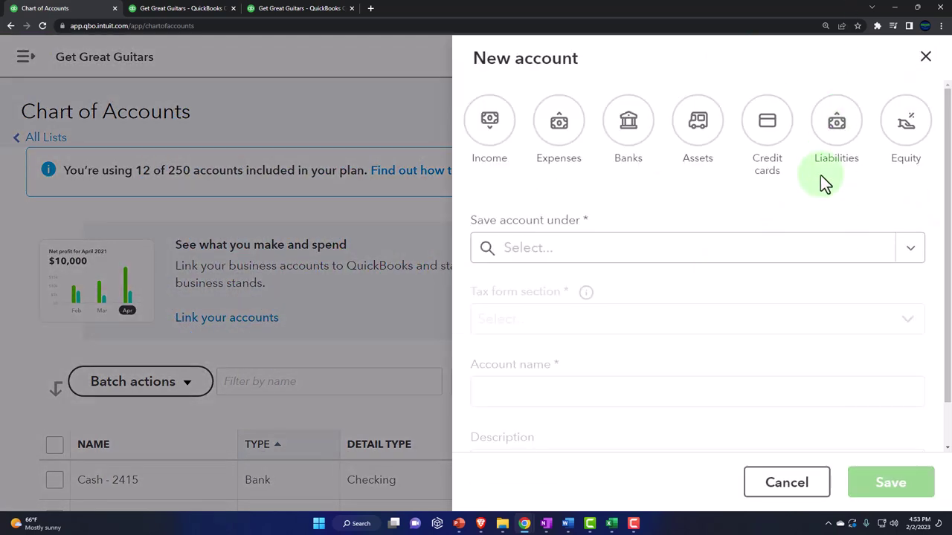
- Classify the new account as a liability and save it under Long-term business loans
{"action": "left_click", "coordinate": [902, 255]}
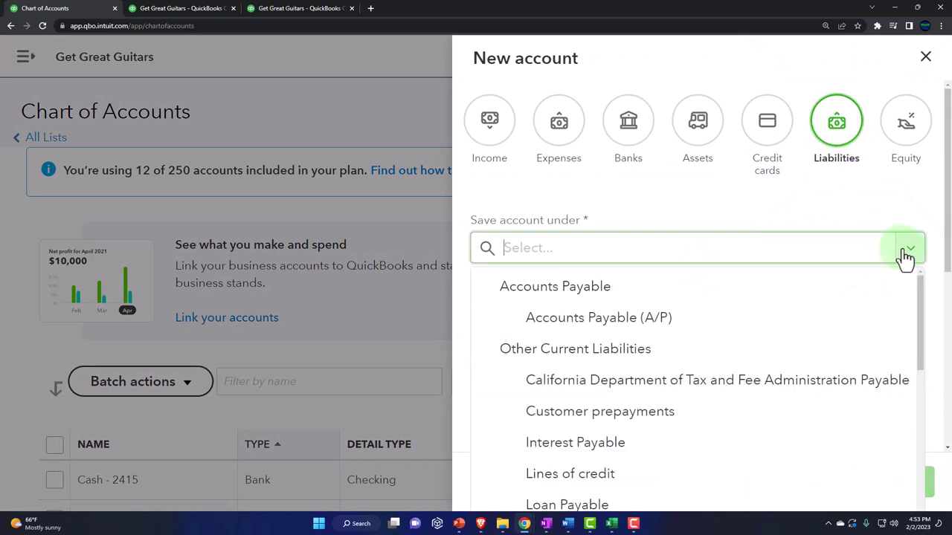
{"action": "scroll", "coordinate": [776, 378], "scroll_direction": "down", "scroll_amount": 1}
{"action": "scroll", "coordinate": [775, 378], "scroll_direction": "down", "scroll_amount": 4}
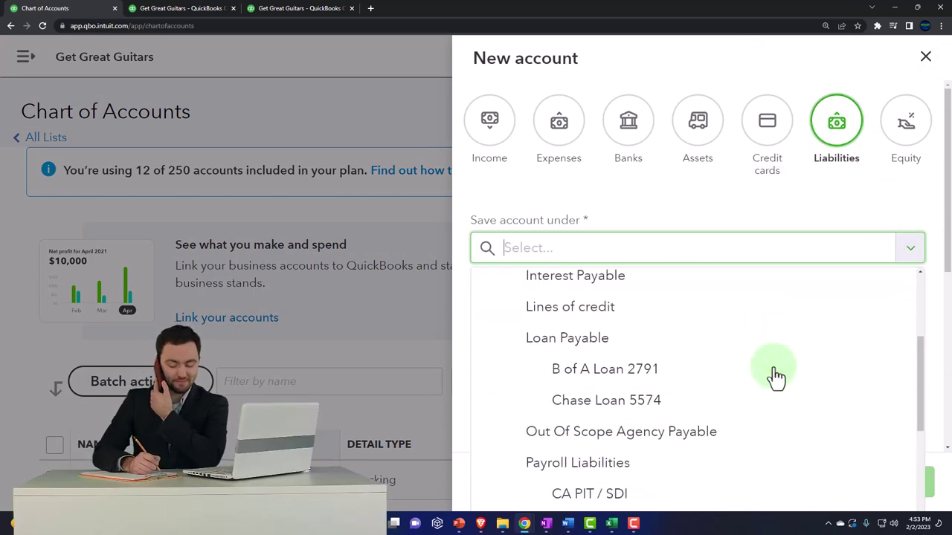
{"action": "scroll", "coordinate": [775, 378], "scroll_direction": "down", "scroll_amount": 2}
{"action": "left_click", "coordinate": [771, 389]}
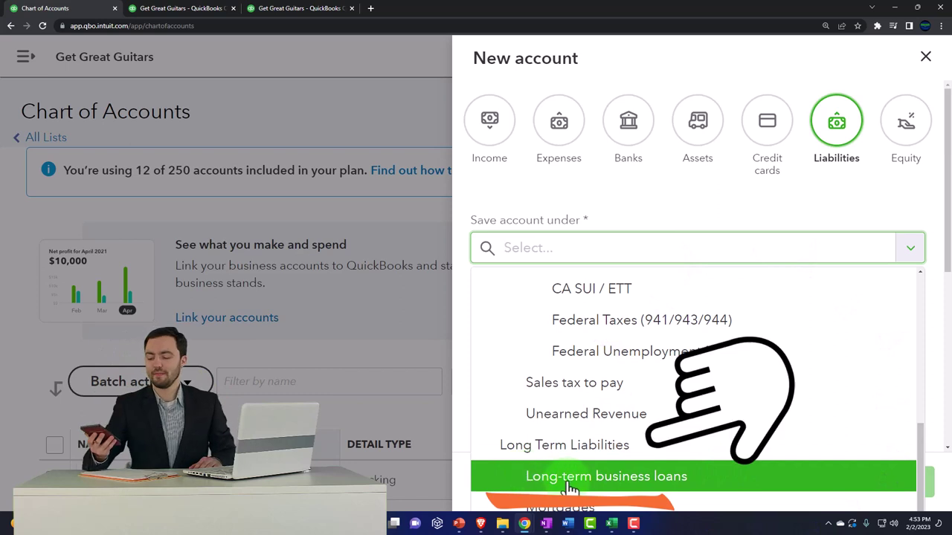
{"action": "left_click", "coordinate": [610, 485]}
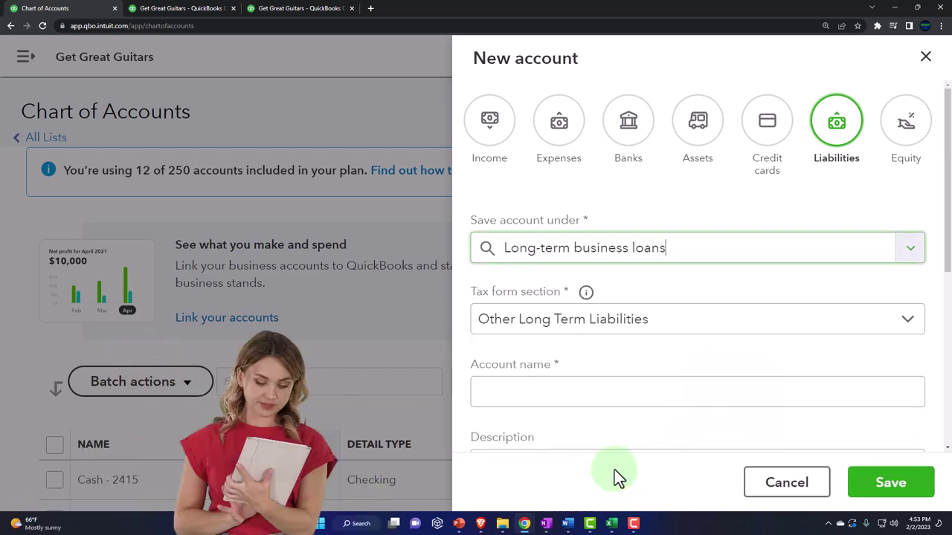
- Name the new account Chase Loan LT Portion and save it
{"action": "scroll", "coordinate": [621, 414], "scroll_direction": "down", "scroll_amount": 1}
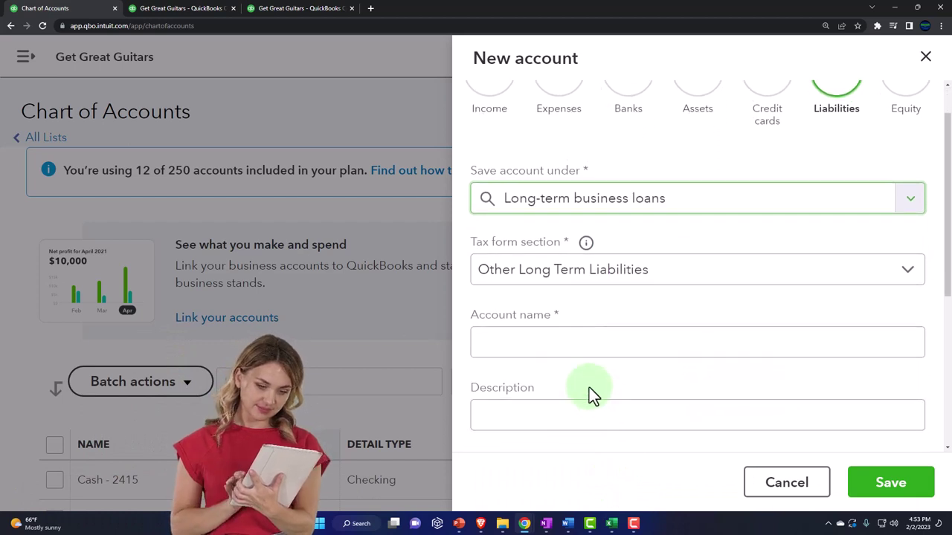
{"action": "left_click", "coordinate": [550, 347]}
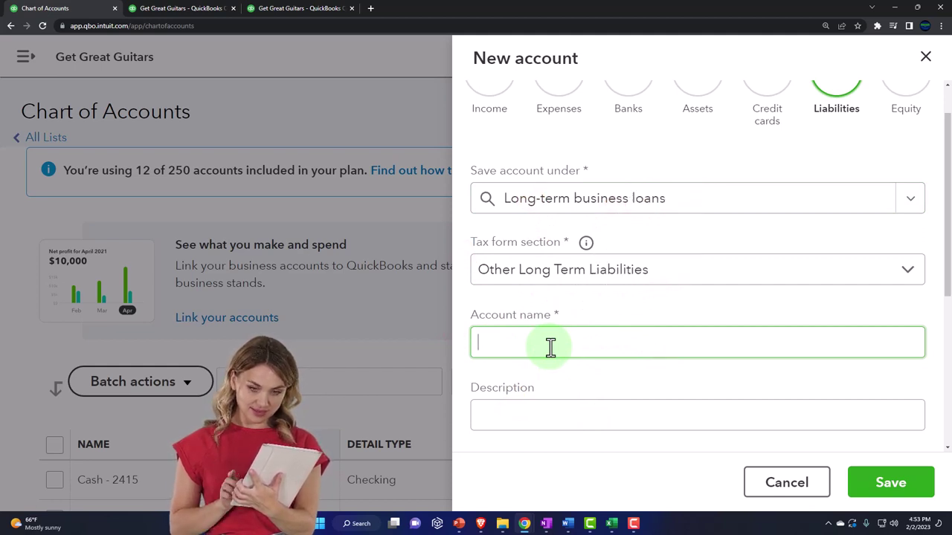
{"action": "type", "text": "Loan LT"}
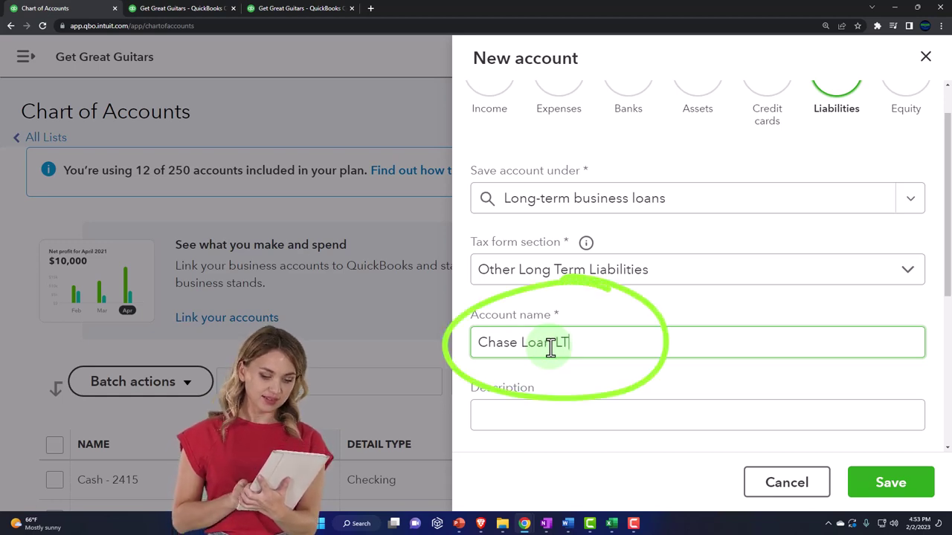
{"action": "type", "text": " Portion"}
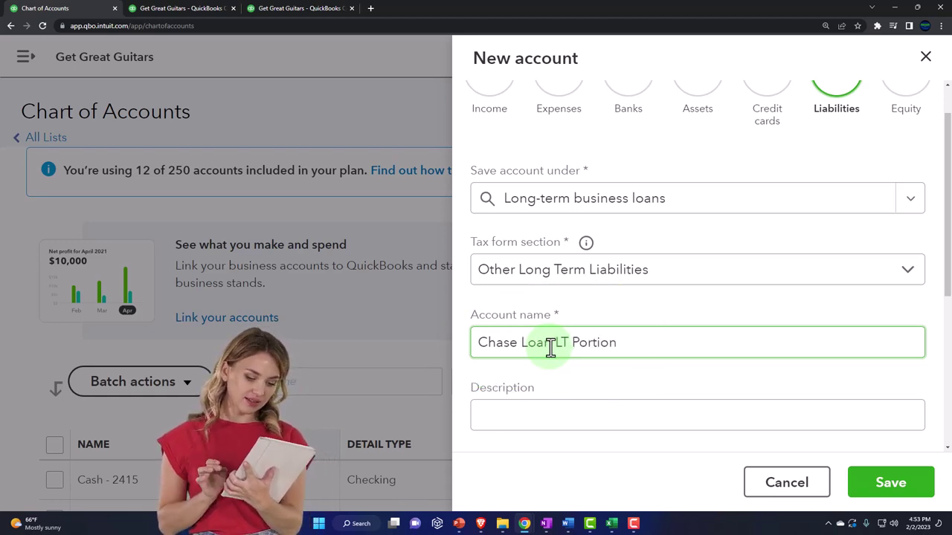
{"action": "left_click", "coordinate": [878, 479]}
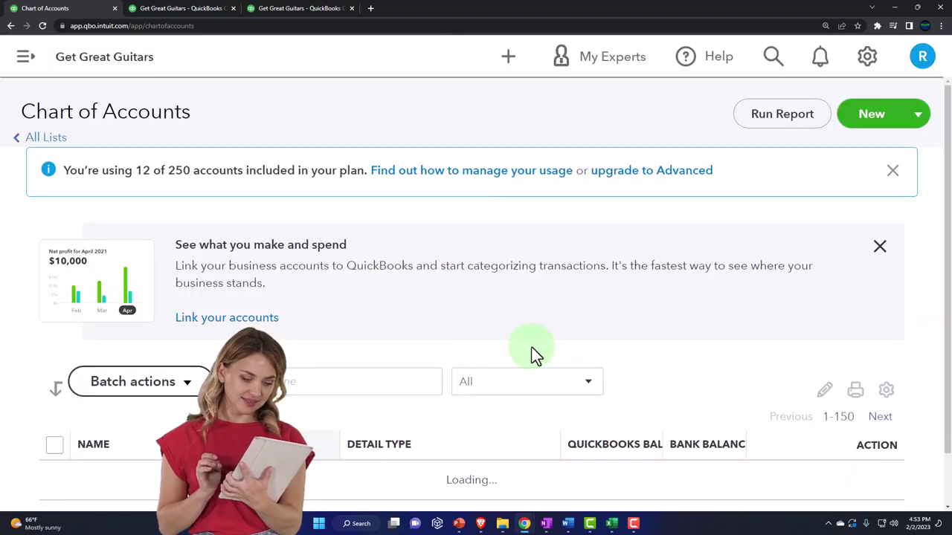
- Examine the loan payable sub-accounts and the long-term liability accounts in the chart of accounts
{"action": "scroll", "coordinate": [289, 320], "scroll_direction": "down", "scroll_amount": 1}
{"action": "scroll", "coordinate": [181, 339], "scroll_direction": "down", "scroll_amount": 10}
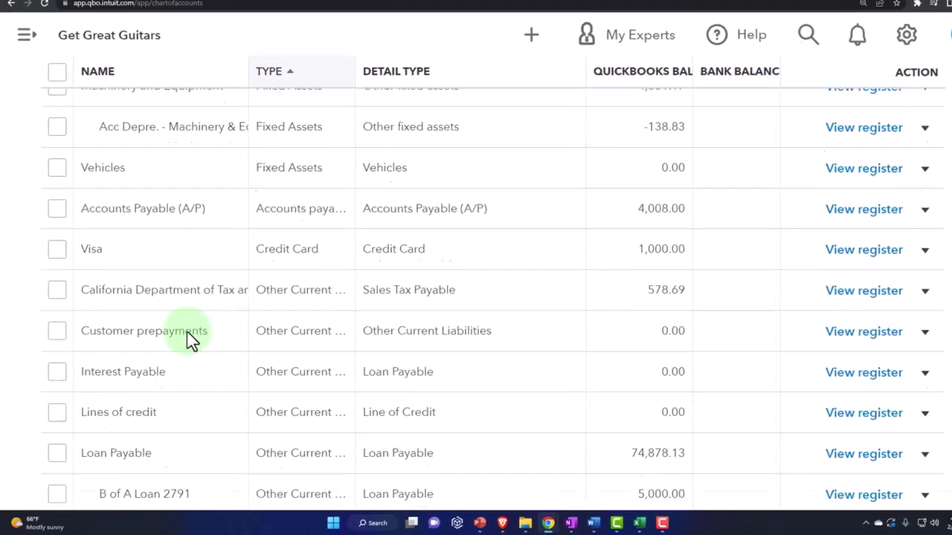
{"action": "scroll", "coordinate": [189, 334], "scroll_direction": "down", "scroll_amount": 1}
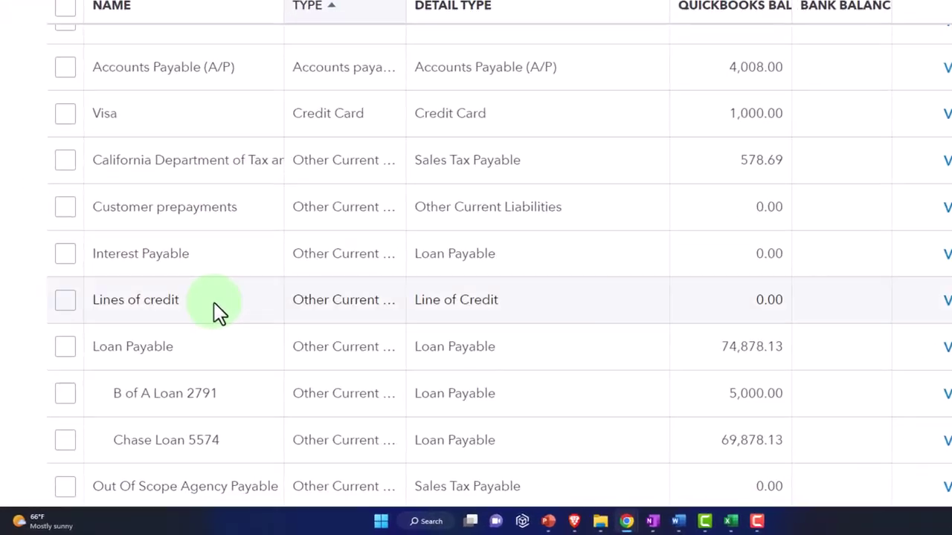
{"action": "scroll", "coordinate": [188, 334], "scroll_direction": "down", "scroll_amount": 1}
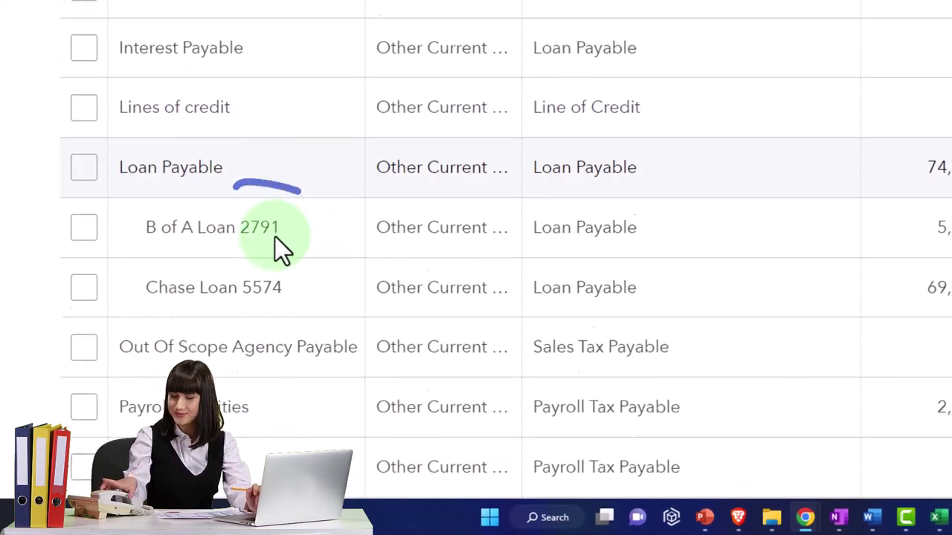
{"action": "scroll", "coordinate": [275, 237], "scroll_direction": "down", "scroll_amount": 1}
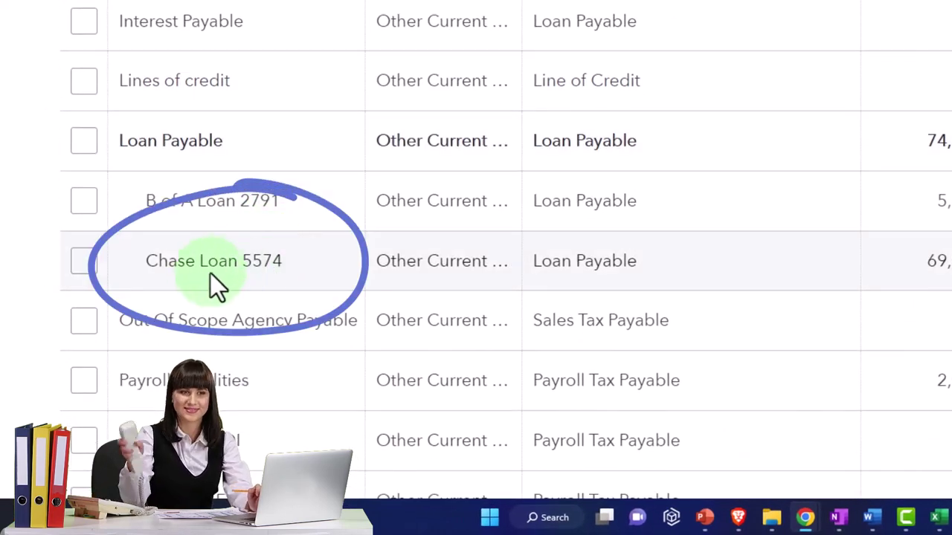
{"action": "scroll", "coordinate": [269, 281], "scroll_direction": "down", "scroll_amount": 5}
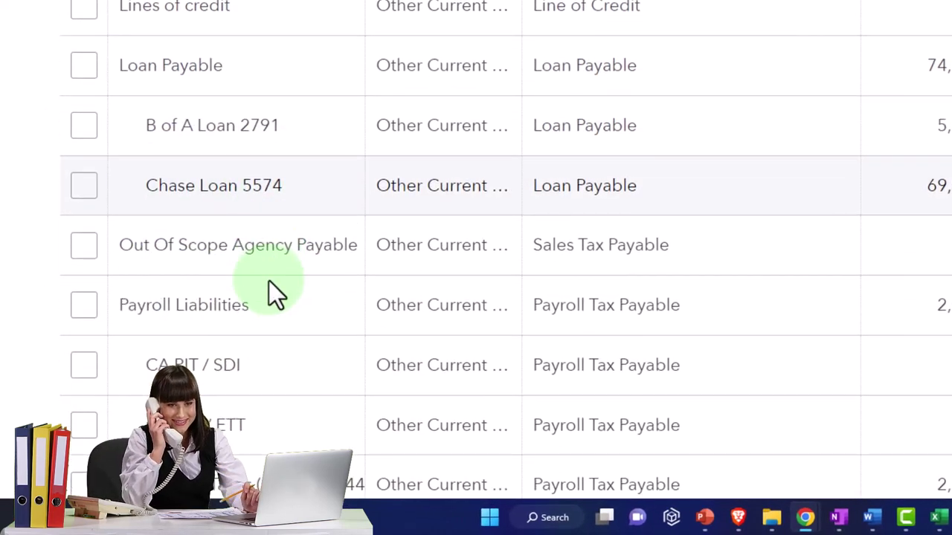
{"action": "scroll", "coordinate": [272, 293], "scroll_direction": "down", "scroll_amount": 3}
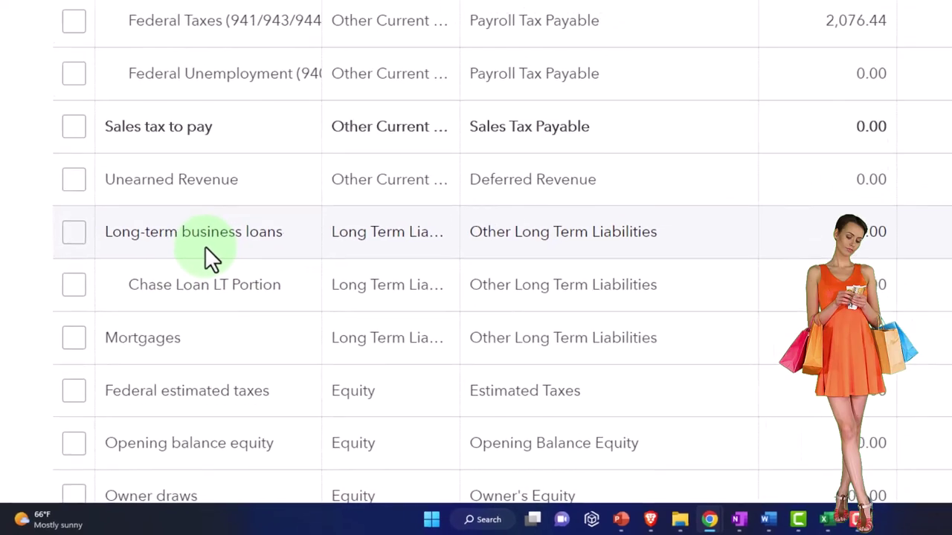
- Open the Long-term business loans account for editing and look at its tax form section options
{"action": "left_click", "coordinate": [885, 310]}
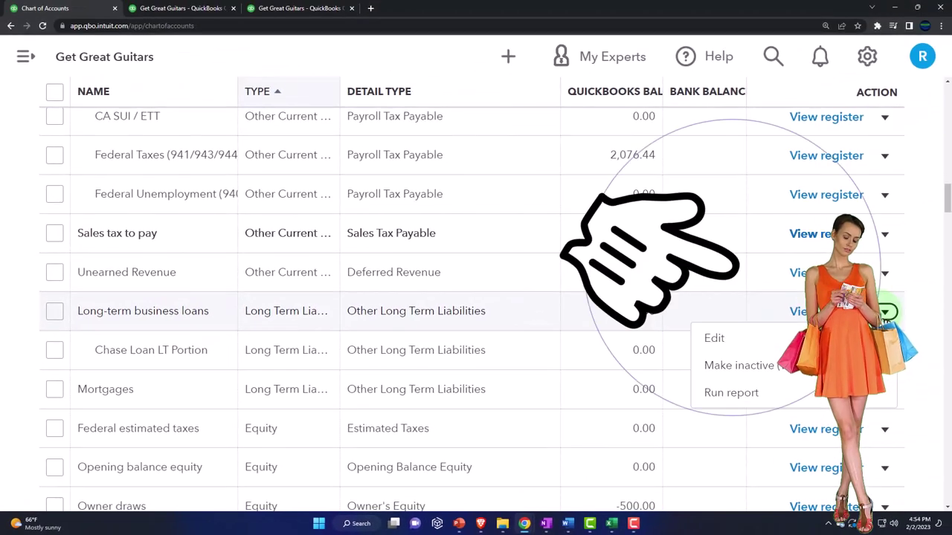
{"action": "left_click", "coordinate": [752, 339]}
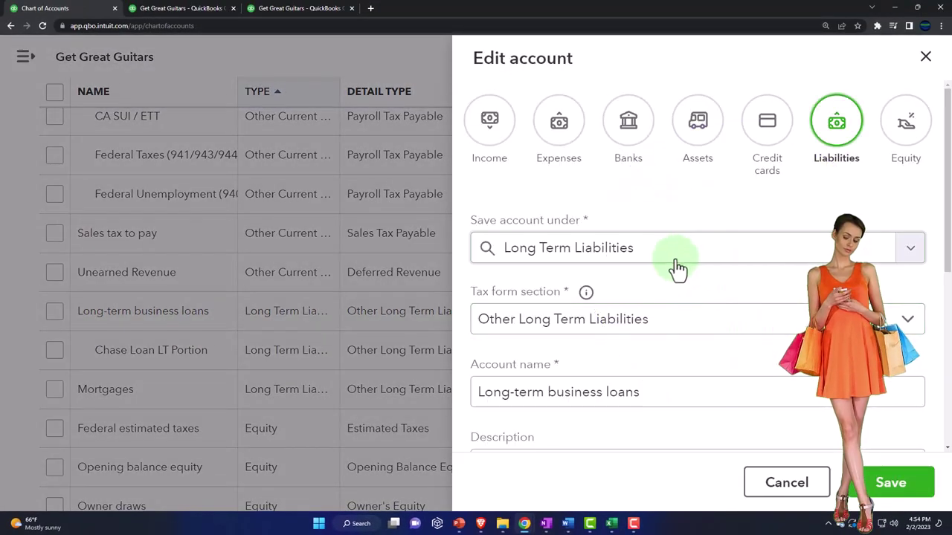
{"action": "left_click", "coordinate": [665, 323]}
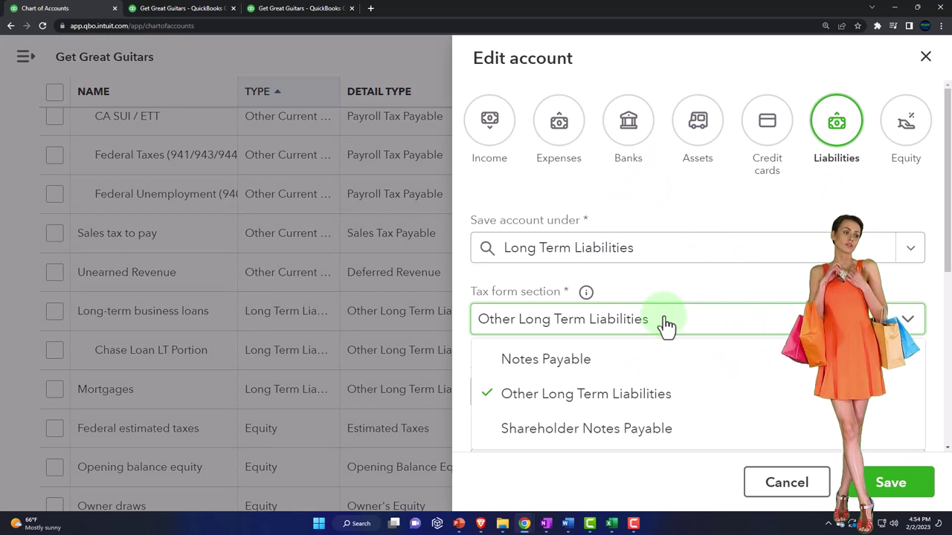
- Try to replace the Long Term Liabilities entry under which the account is saved with Lone Payable Long Term Portion
{"action": "left_click", "coordinate": [654, 257]}
{"action": "left_click", "coordinate": [654, 257]}
{"action": "key", "text": "BackSpace"}
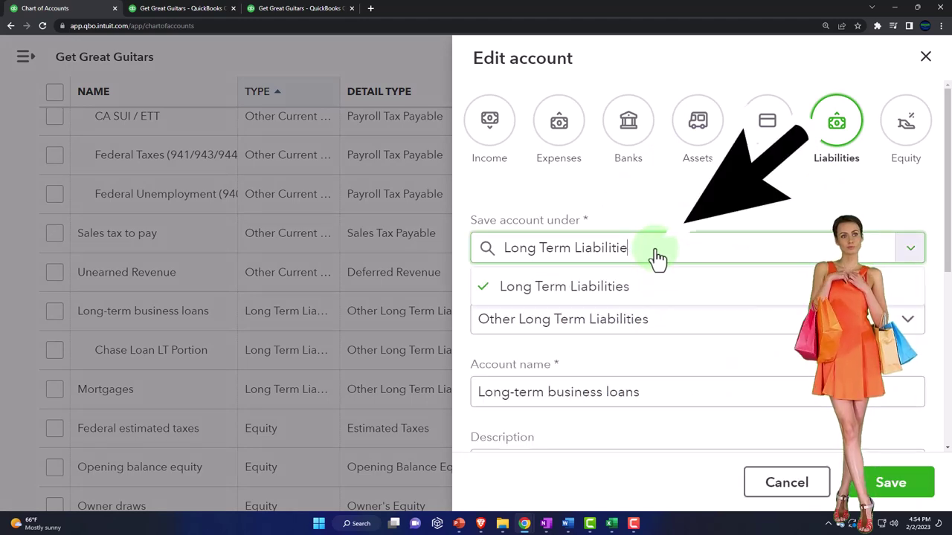
{"action": "key", "text": "BackSpace"}
{"action": "key", "text": "BackSpace"}
{"action": "key", "text": "BackSpace"}
{"action": "key", "text": "BackSpace"}
{"action": "key", "text": "BackSpace"}
{"action": "key", "text": "BackSpace"}
{"action": "key", "text": "BackSpace"}
{"action": "key", "text": "BackSpace"}
{"action": "key", "text": "BackSpace"}
{"action": "key", "text": "BackSpace"}
{"action": "key", "text": "BackSpace"}
{"action": "key", "text": "BackSpace"}
{"action": "key", "text": "BackSpace"}
{"action": "key", "text": "BackSpace"}
{"action": "key", "text": "BackSpace"}
{"action": "key", "text": "BackSpace"}
{"action": "key", "text": "BackSpace"}
{"action": "key", "text": "BackSpace"}
{"action": "key", "text": "BackSpace"}
{"action": "key", "text": "BackSpace"}
{"action": "type", "text": "Lona"}
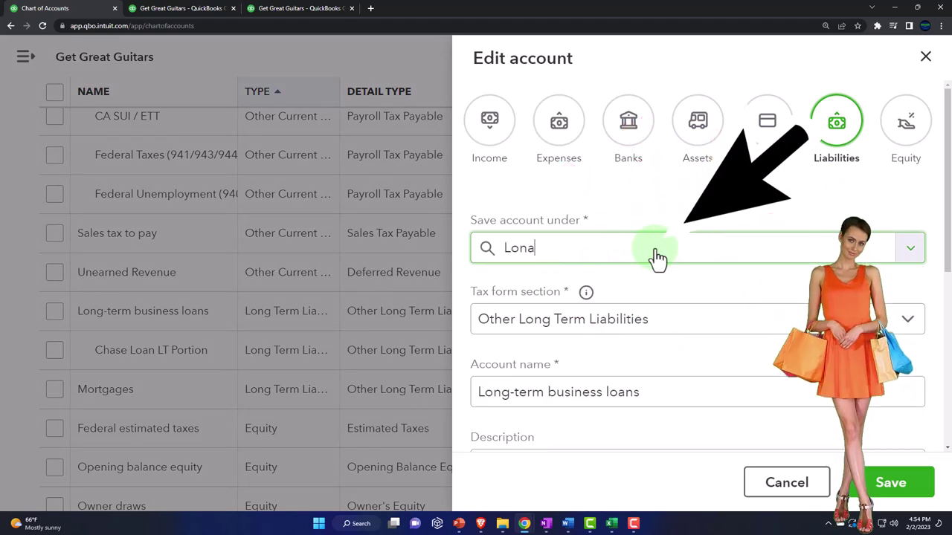
{"action": "key", "text": "BackSpace"}
{"action": "key", "text": "BackSpace"}
{"action": "key", "text": "BackSpace"}
{"action": "type", "text": "one Payable Long"}
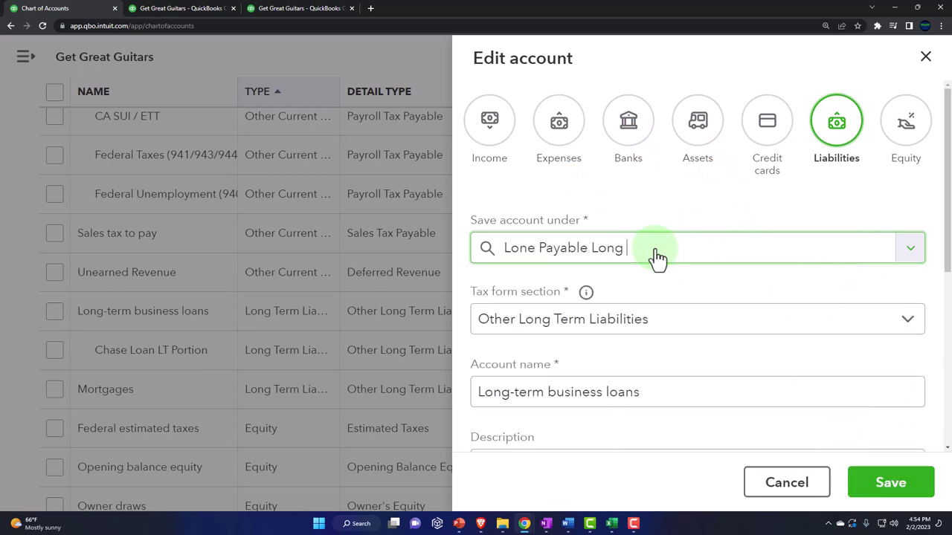
{"action": "type", "text": " Term"}
{"action": "key", "text": "BackSpace"}
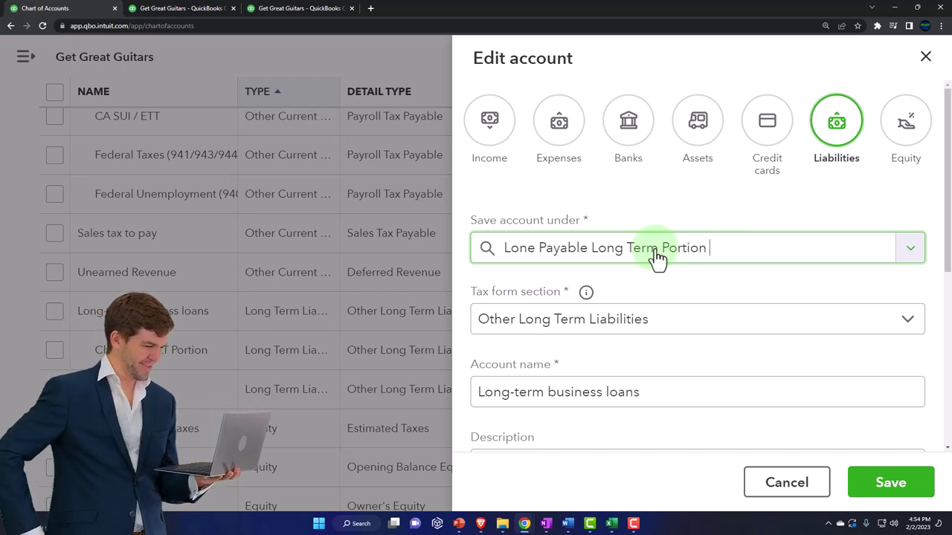
- Correct the misspelled first word of the replacement entry and try to save the edited account
{"action": "left_click", "coordinate": [881, 486]}
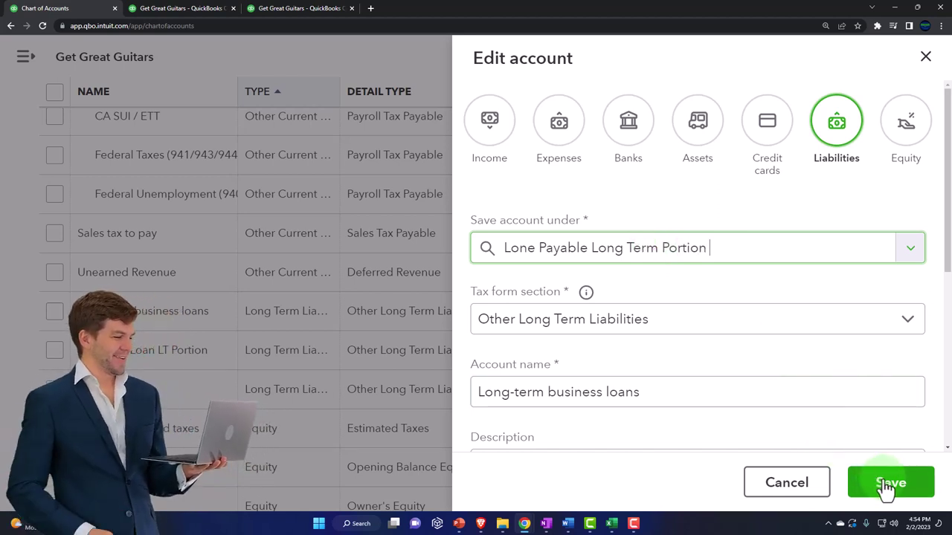
{"action": "left_click", "coordinate": [533, 253]}
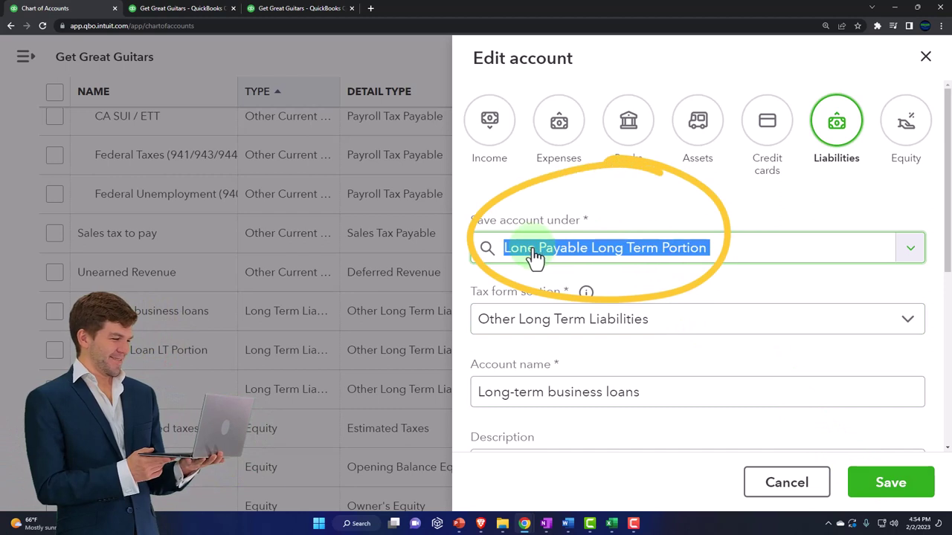
{"action": "left_click", "coordinate": [535, 255]}
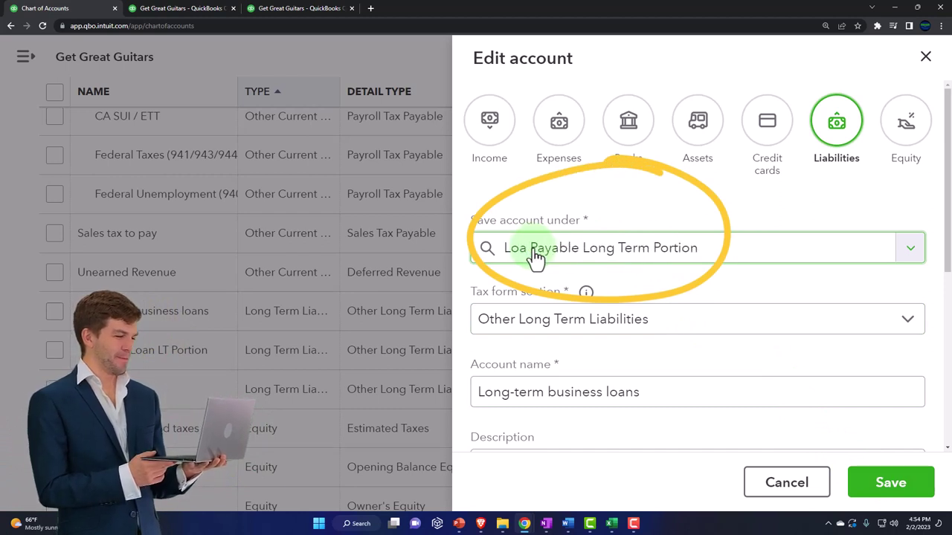
{"action": "left_click", "coordinate": [887, 483]}
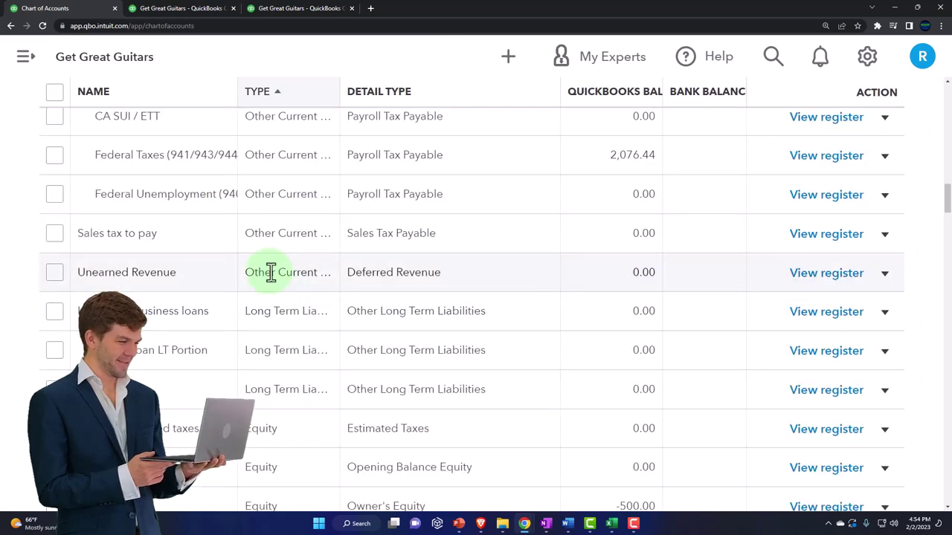
- Open the register of the Chase Loan LT Portion account from the chart of accounts
{"action": "scroll", "coordinate": [270, 272], "scroll_direction": "down", "scroll_amount": 1}
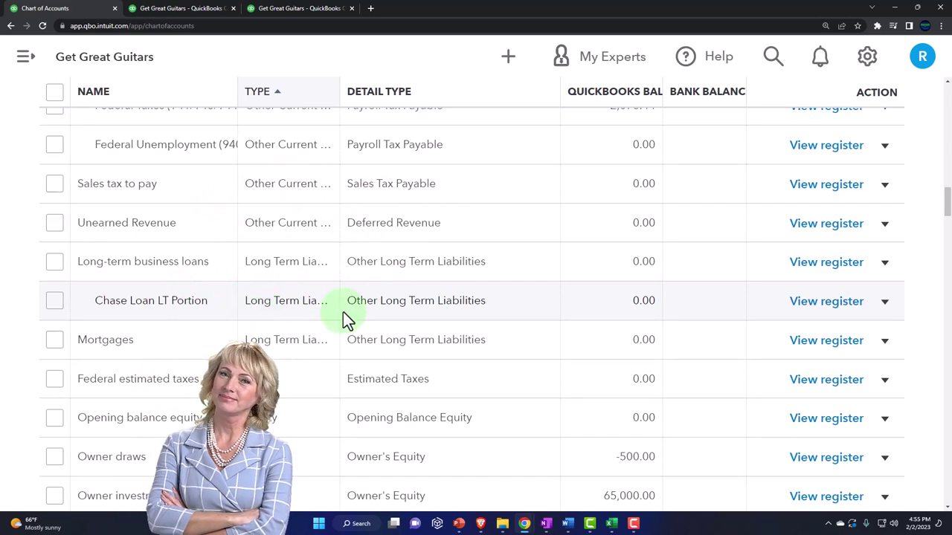
{"action": "left_click", "coordinate": [509, 58]}
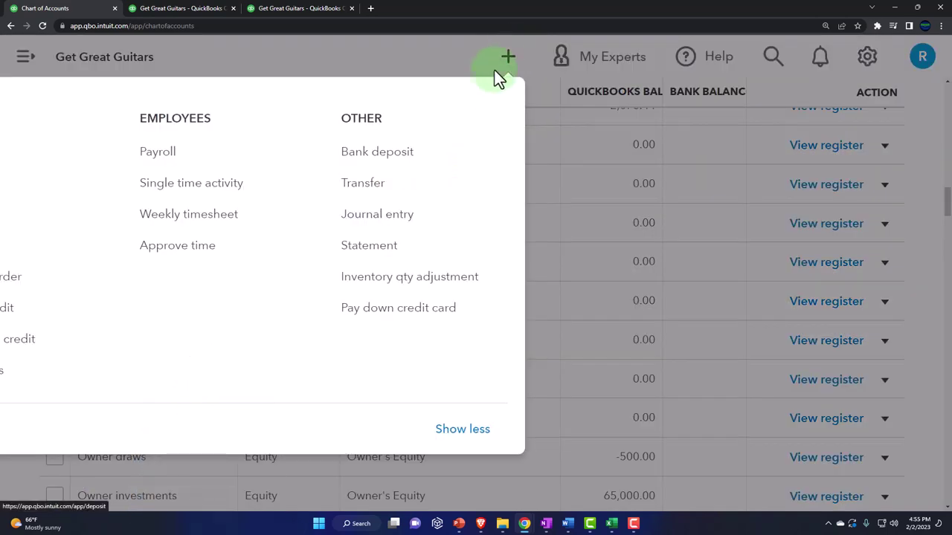
{"action": "left_click", "coordinate": [506, 59]}
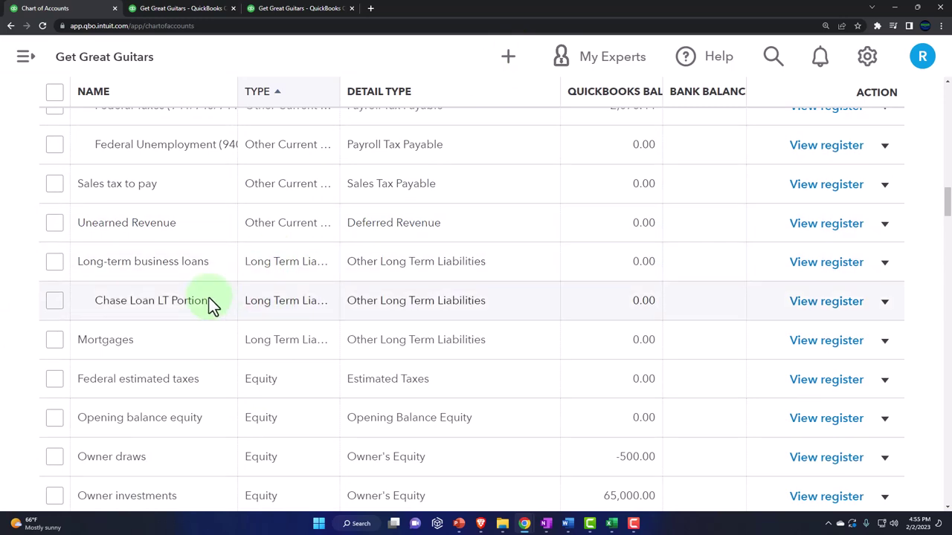
{"action": "left_click", "coordinate": [809, 308]}
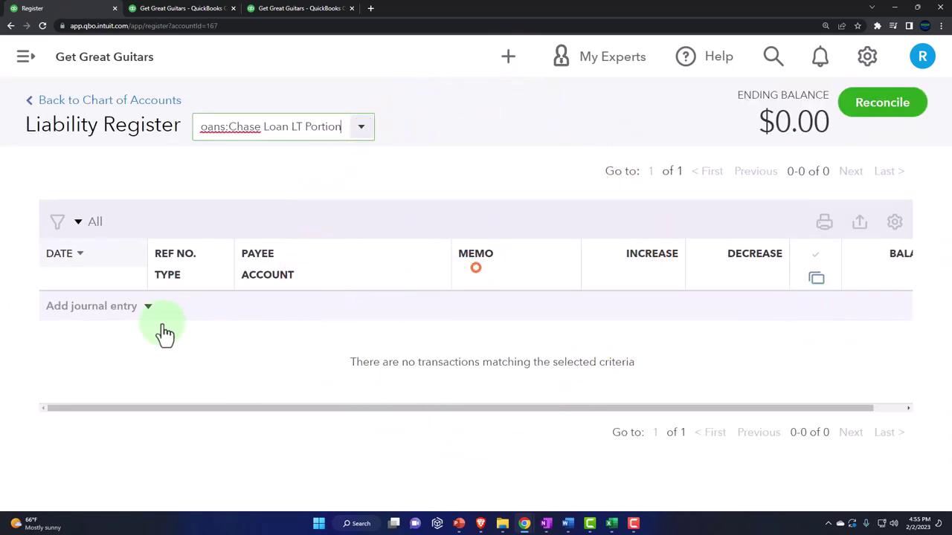
- Add a journal entry to the register dated 02/28/2023 with the memo ADJ Entry
{"action": "left_click", "coordinate": [149, 308]}
{"action": "left_click", "coordinate": [106, 366]}
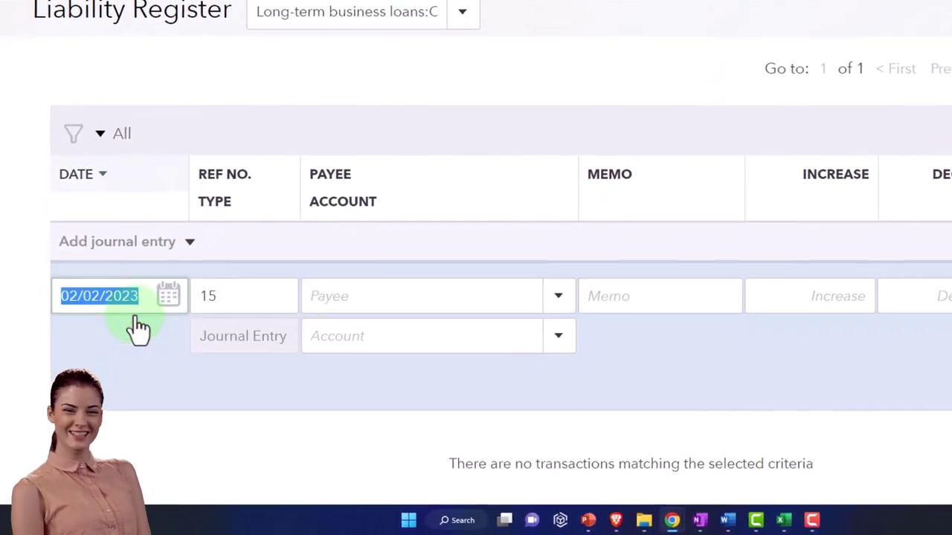
{"action": "type", "text": "02/2"}
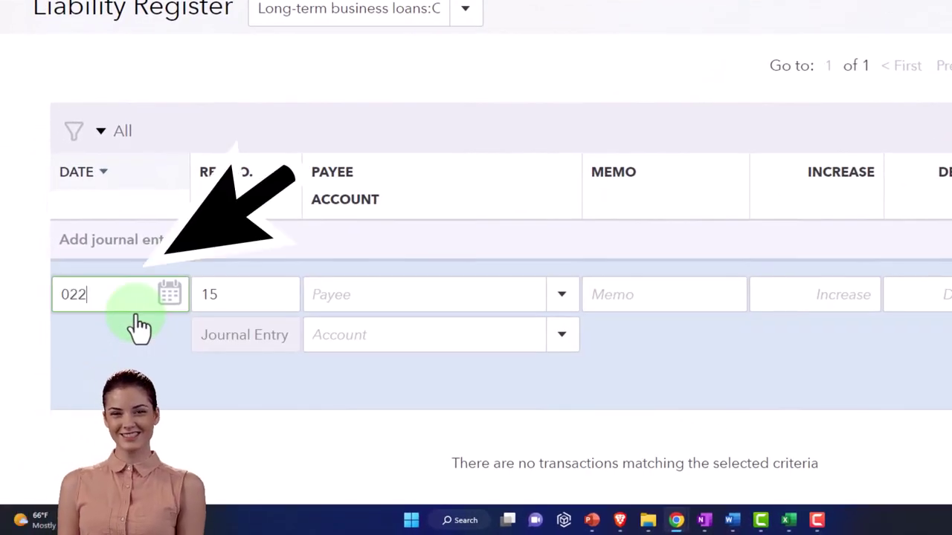
{"action": "type", "text": "8/2023"}
{"action": "key", "text": "Tab"}
{"action": "key", "text": "Tab"}
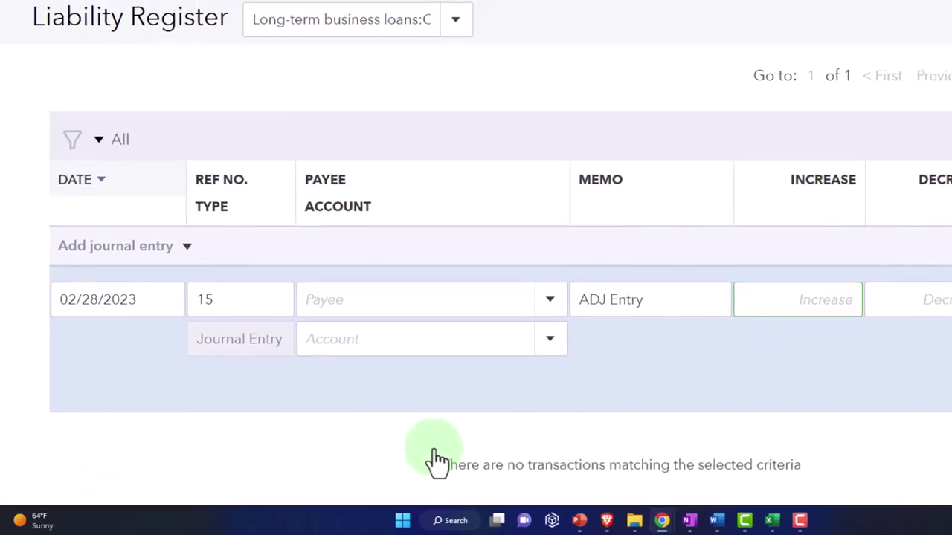
- Enter the LT amount from the Excel amortization table, 56,769.59, as the increase and set the offsetting account to Chase Loan 5574
{"action": "left_click", "coordinate": [788, 520]}
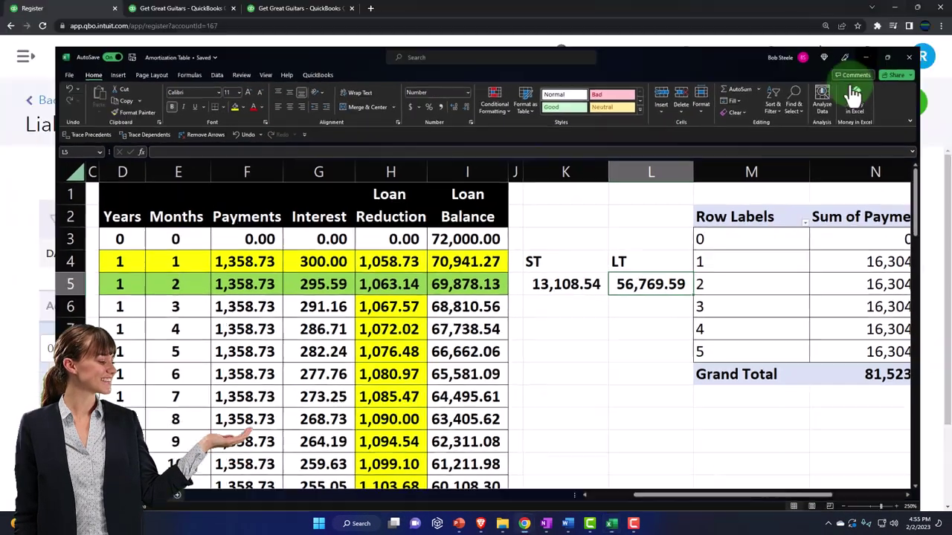
{"action": "left_click", "coordinate": [892, 12]}
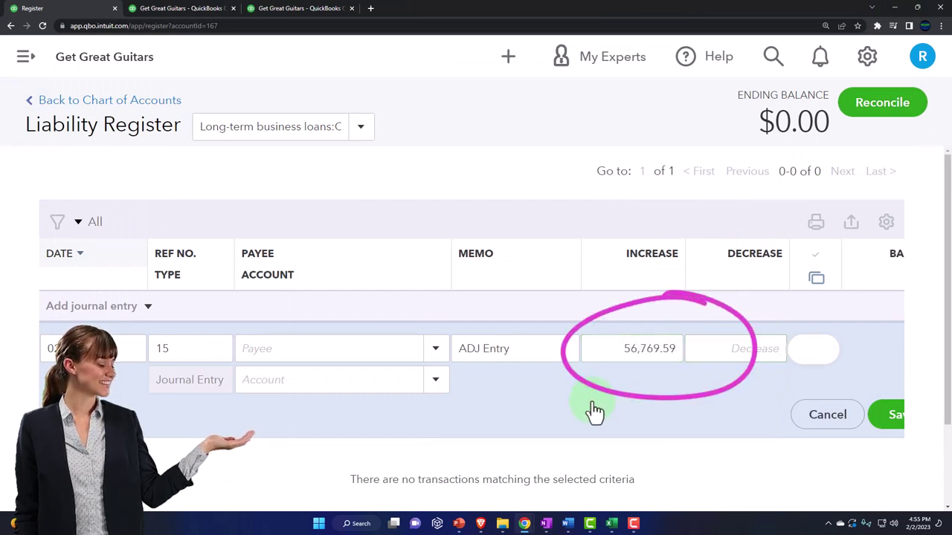
{"action": "type", "text": "Loan pa"}
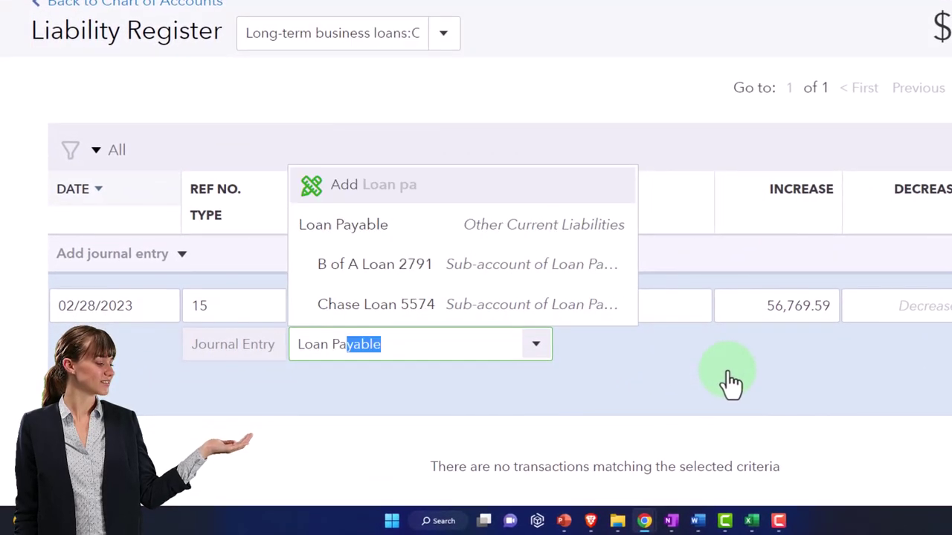
{"action": "left_click", "coordinate": [431, 312]}
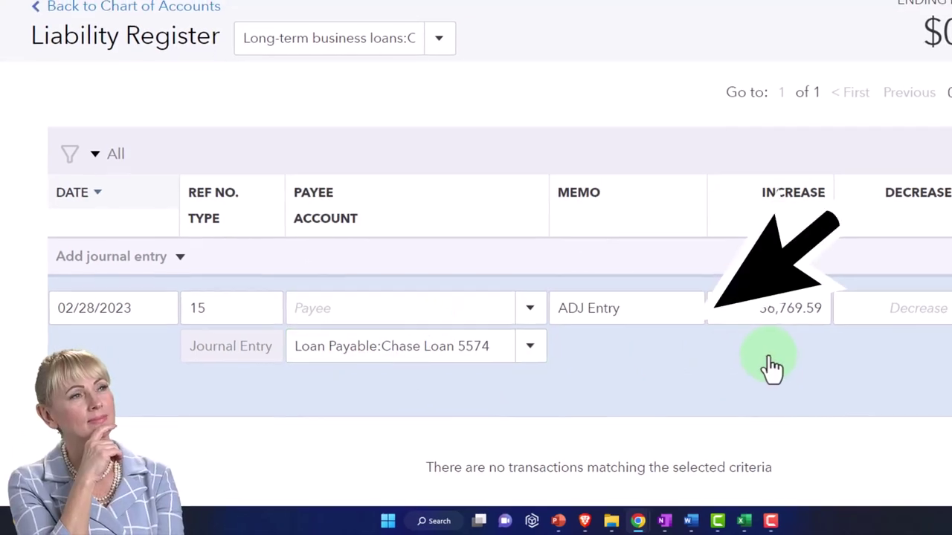
- Check the ST portion in the Excel amortization table, and save the journal entry in the QuickBooks register
{"action": "left_click", "coordinate": [751, 521]}
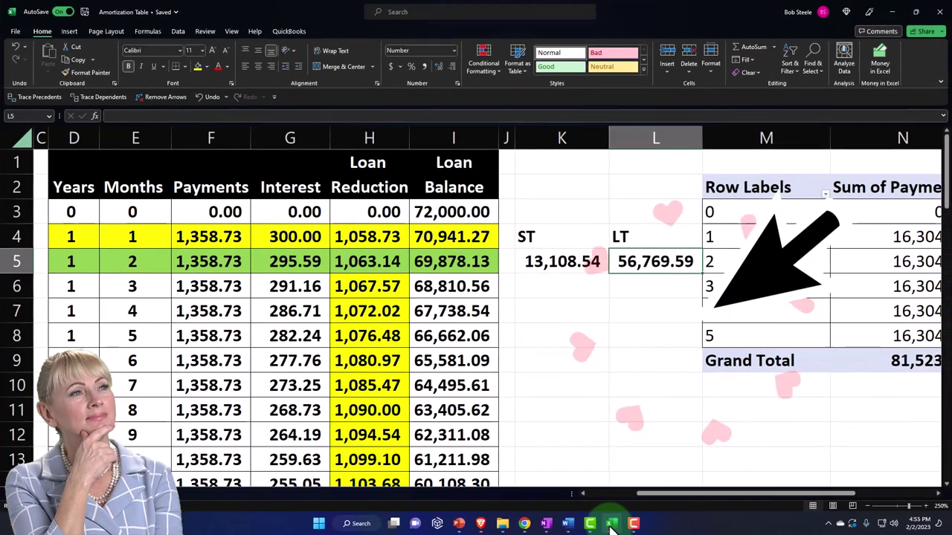
{"action": "left_click", "coordinate": [557, 265]}
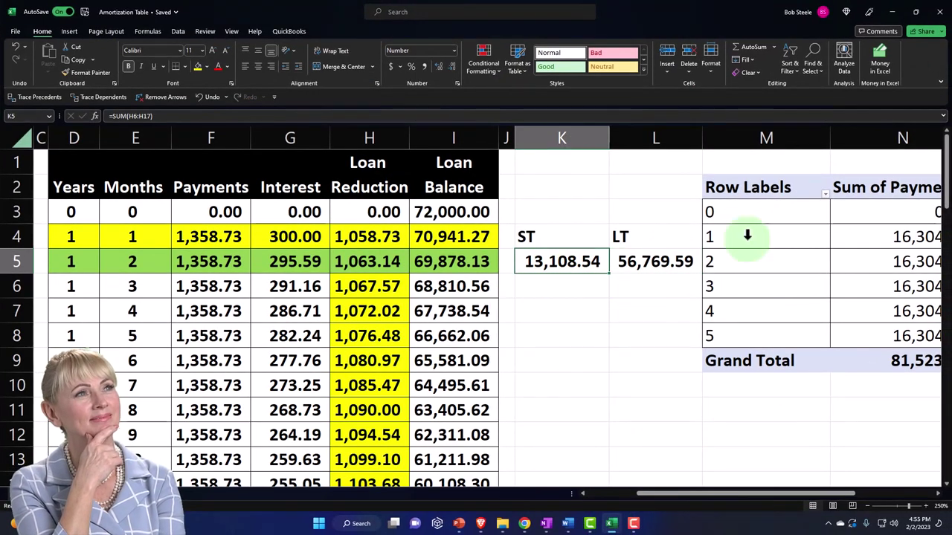
{"action": "left_click", "coordinate": [891, 12]}
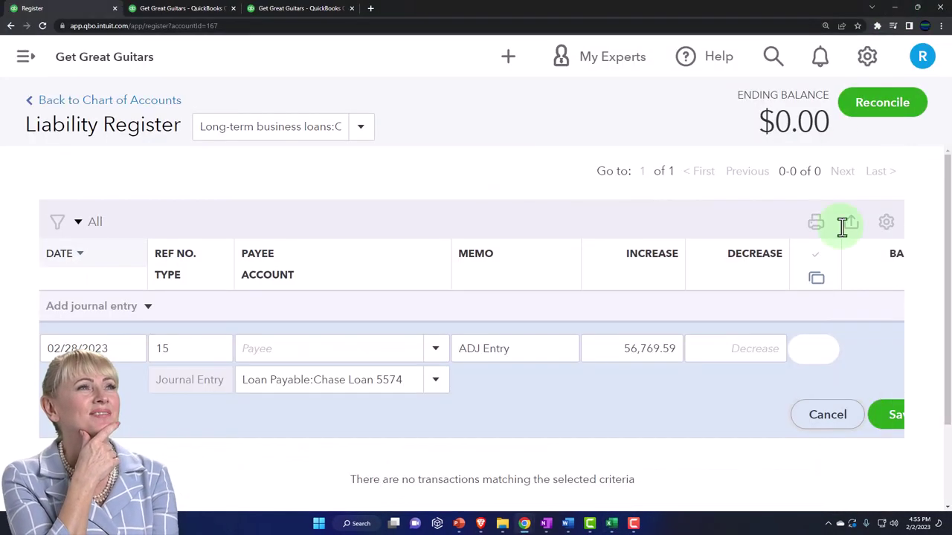
{"action": "left_click", "coordinate": [888, 420]}
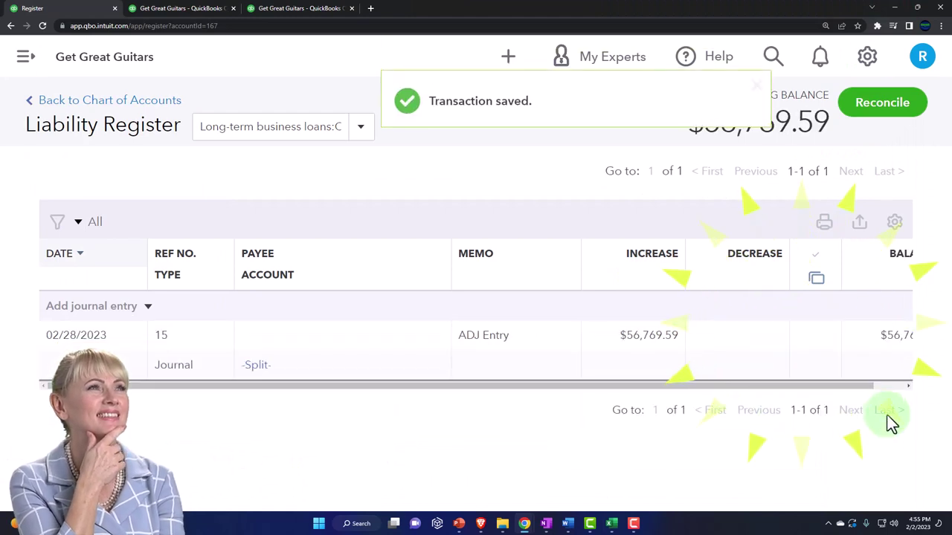
- Switch to the balance sheet as of February 28, 2023, refresh the report and enlarge it to 200%
{"action": "left_click", "coordinate": [181, 8]}
{"action": "scroll", "coordinate": [388, 227], "scroll_direction": "up", "scroll_amount": 10}
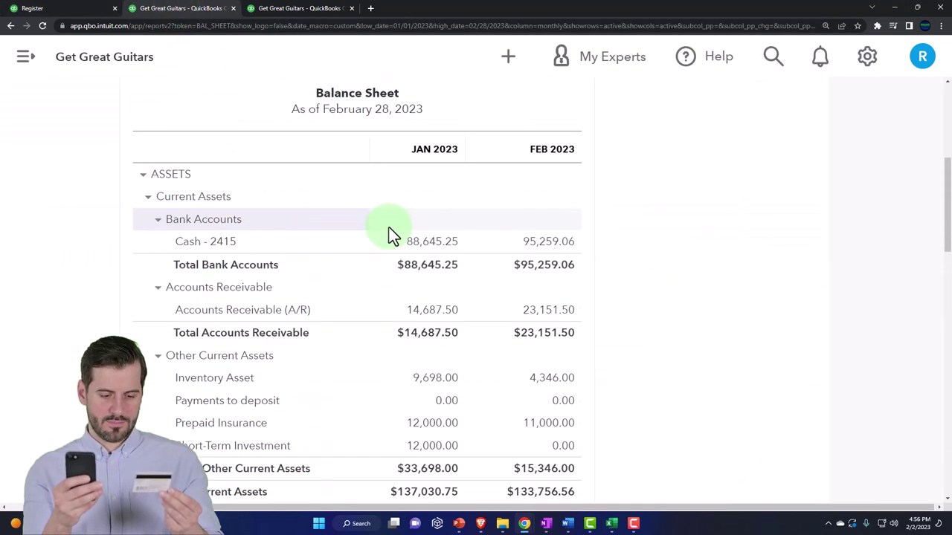
{"action": "scroll", "coordinate": [389, 228], "scroll_direction": "up", "scroll_amount": 5}
{"action": "left_click", "coordinate": [654, 246]}
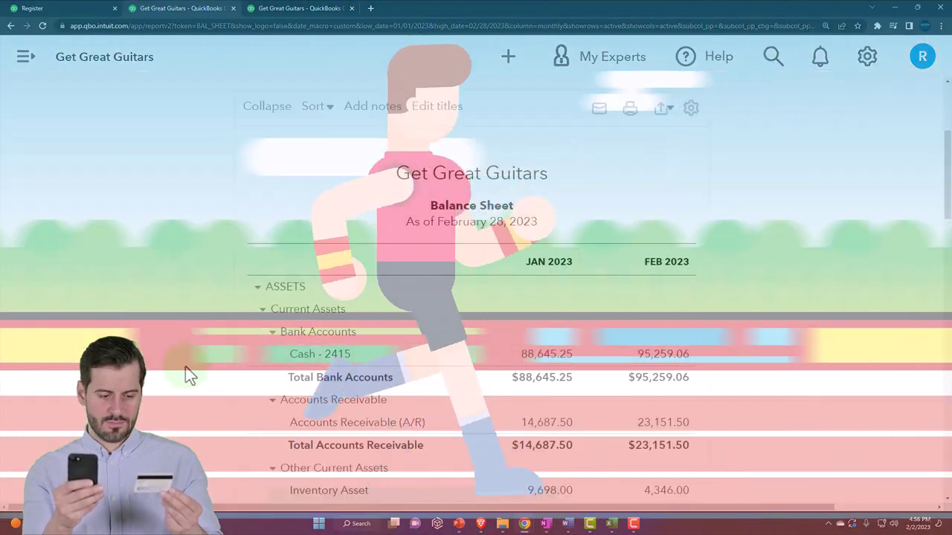
{"action": "key", "text": "ctrl+plus"}
{"action": "scroll", "coordinate": [189, 364], "scroll_direction": "down", "scroll_amount": 3}
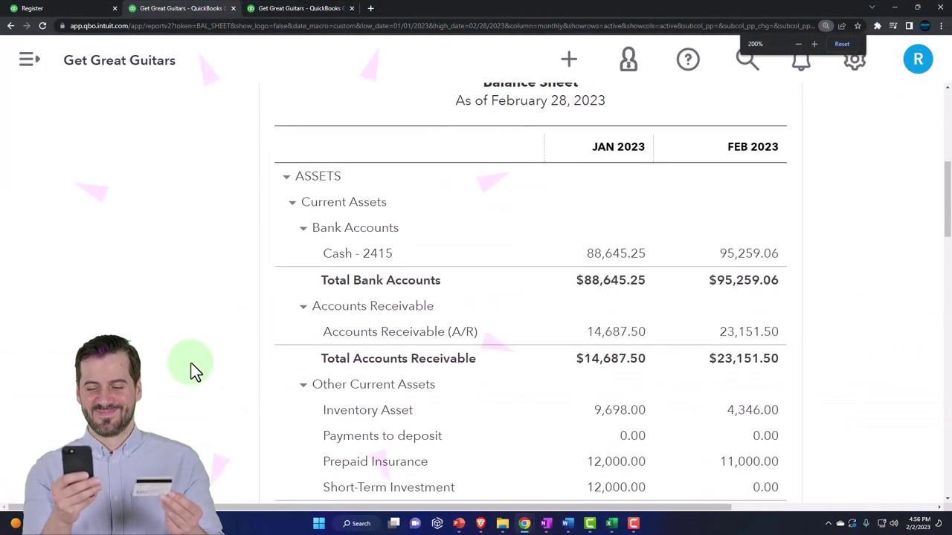
- Compare the Chase Loan 5574 balance for February on the balance sheet with the ST amount in the Excel amortization table
{"action": "scroll", "coordinate": [191, 369], "scroll_direction": "down", "scroll_amount": 5}
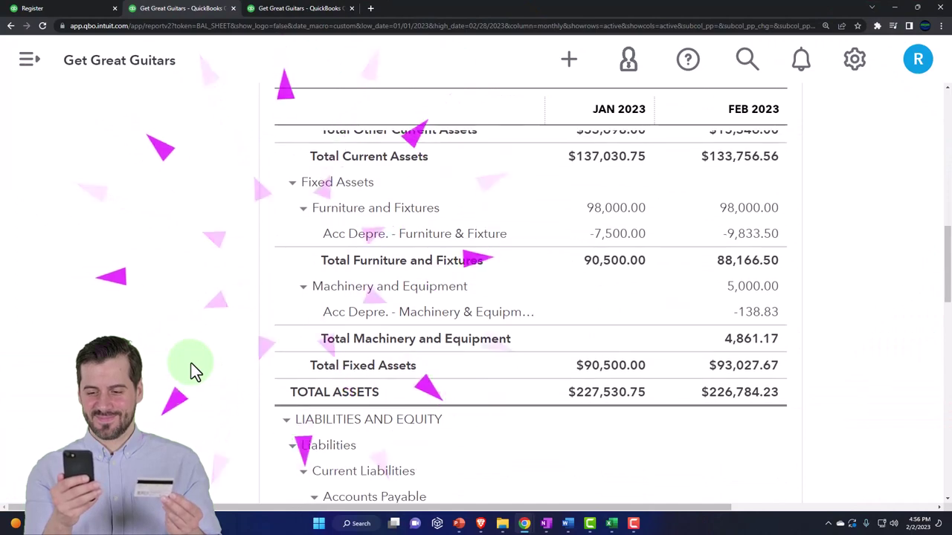
{"action": "scroll", "coordinate": [191, 369], "scroll_direction": "down", "scroll_amount": 3}
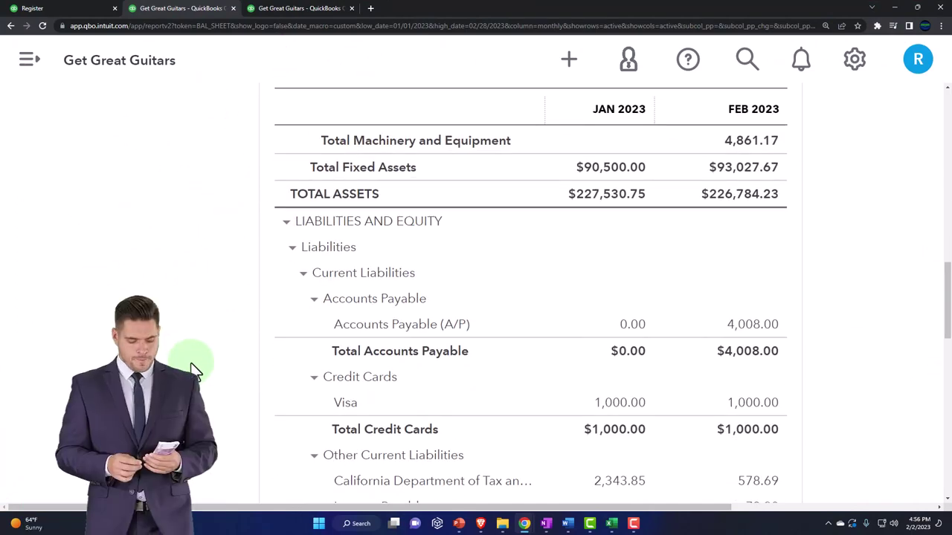
{"action": "scroll", "coordinate": [192, 369], "scroll_direction": "down", "scroll_amount": 3}
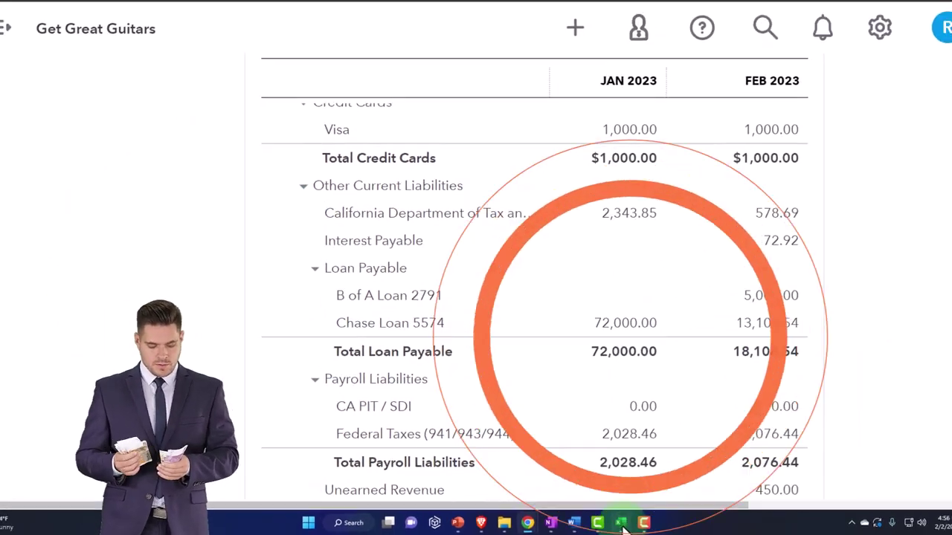
{"action": "left_click", "coordinate": [622, 524]}
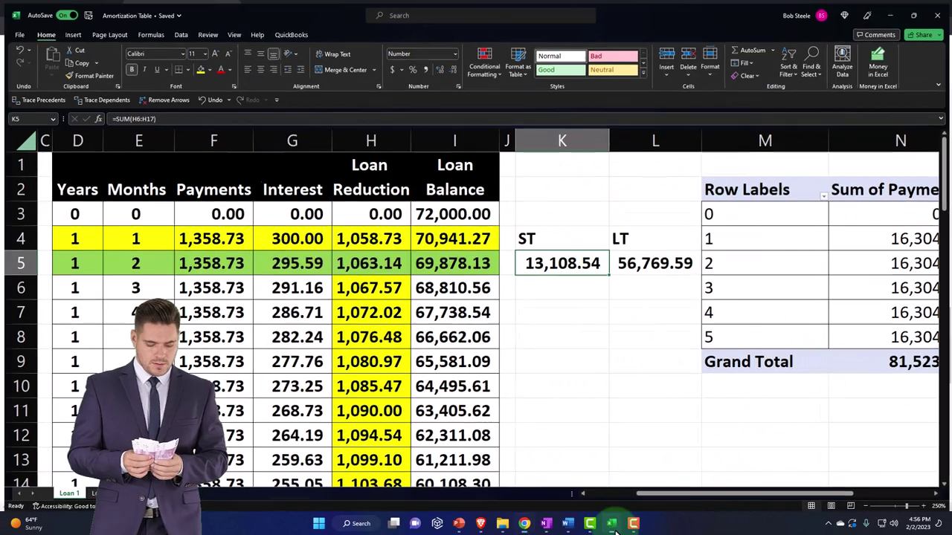
{"action": "left_click", "coordinate": [524, 524]}
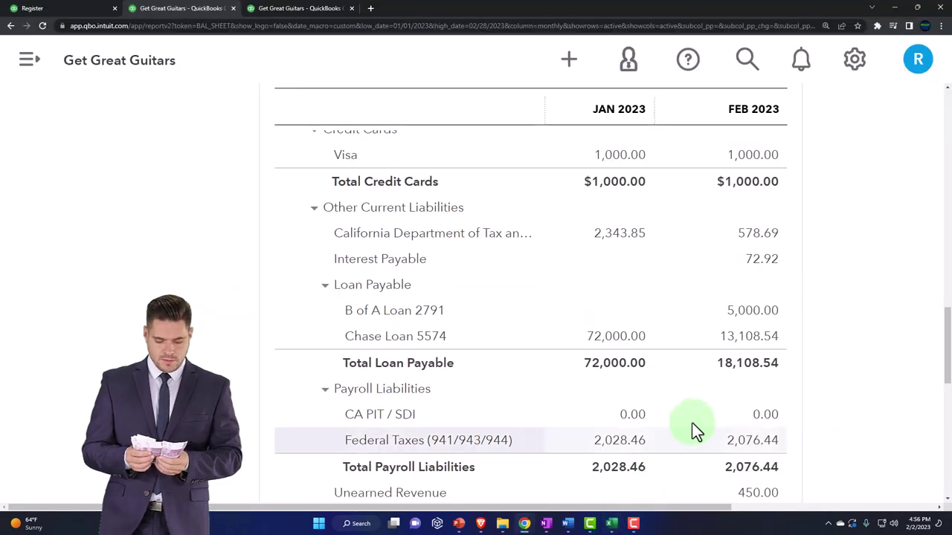
- Open the February transaction detail behind Chase Loan 5574 and the journal entry for 56,769.59 in it
{"action": "left_click", "coordinate": [741, 344]}
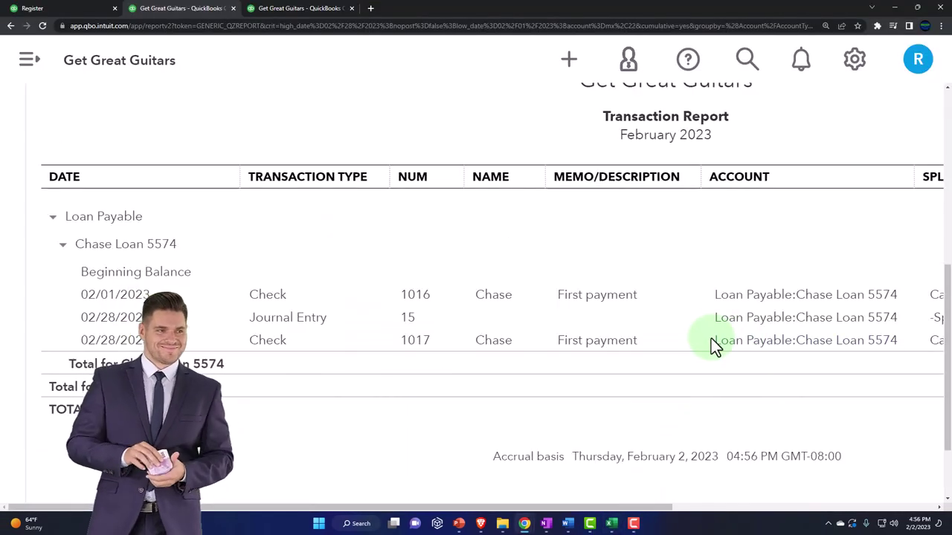
{"action": "key", "text": "ctrl+minus"}
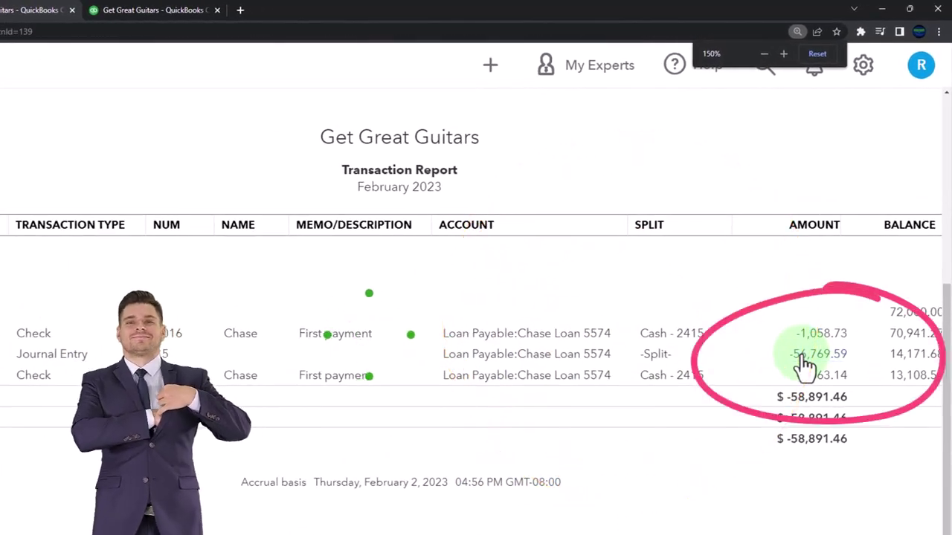
{"action": "left_click", "coordinate": [804, 357]}
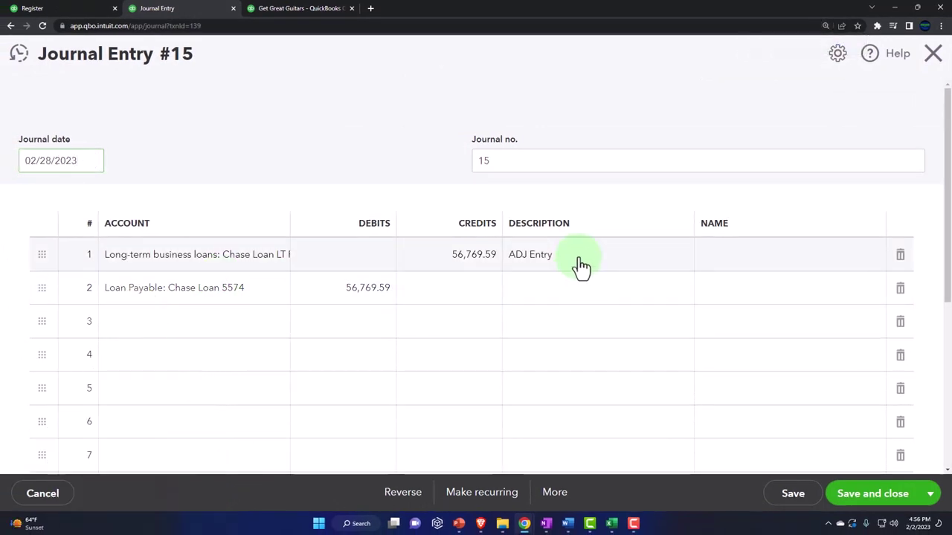
- Add the description ADJ Entry to the Chase Loan 5574 debit line, and save and close the journal entry
{"action": "left_click", "coordinate": [580, 260]}
{"action": "left_click", "coordinate": [565, 294]}
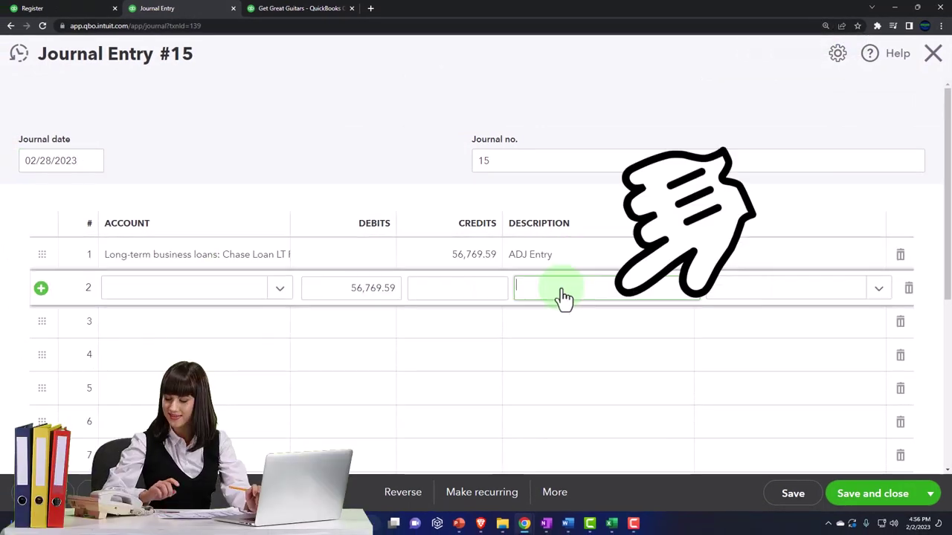
{"action": "left_click", "coordinate": [584, 362]}
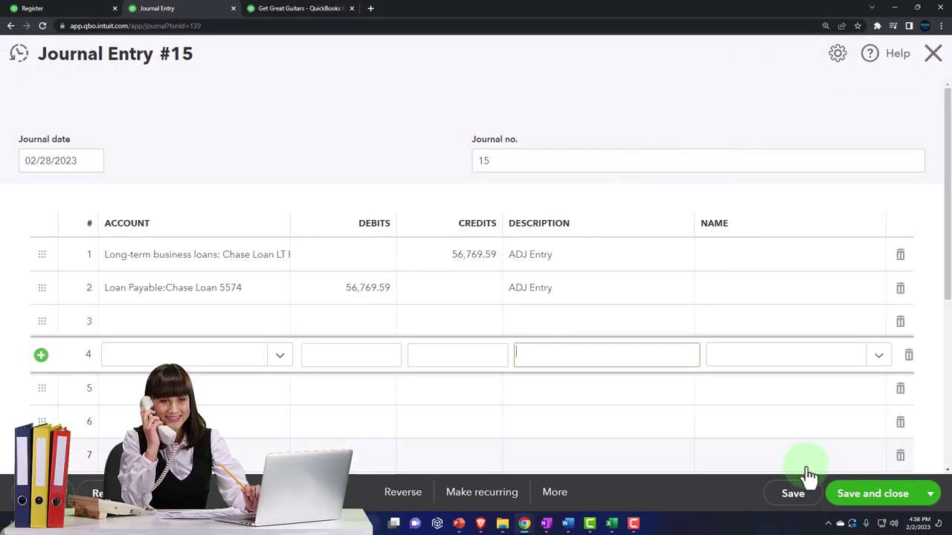
{"action": "left_click", "coordinate": [850, 493]}
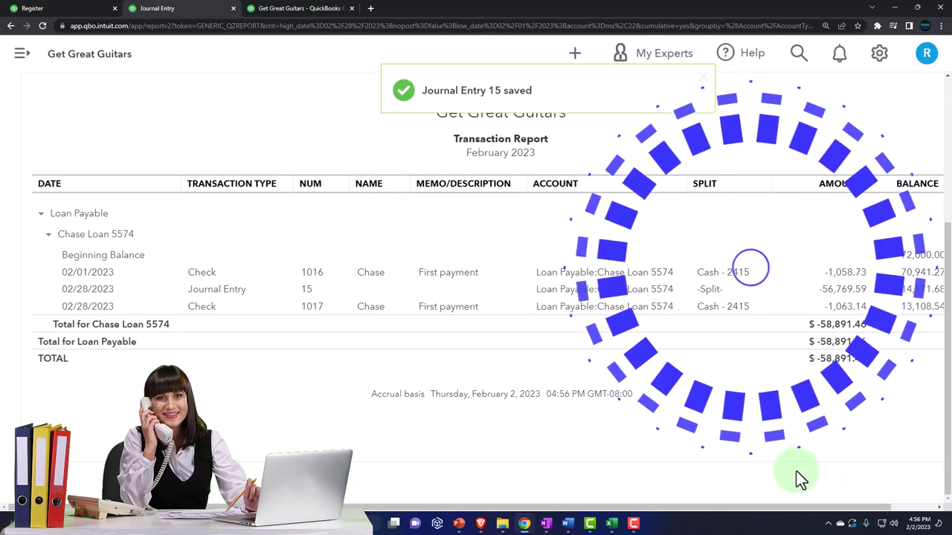
- Return to the balance sheet summary and check the loan balances under current and long-term liabilities
{"action": "scroll", "coordinate": [82, 274], "scroll_direction": "up", "scroll_amount": 5}
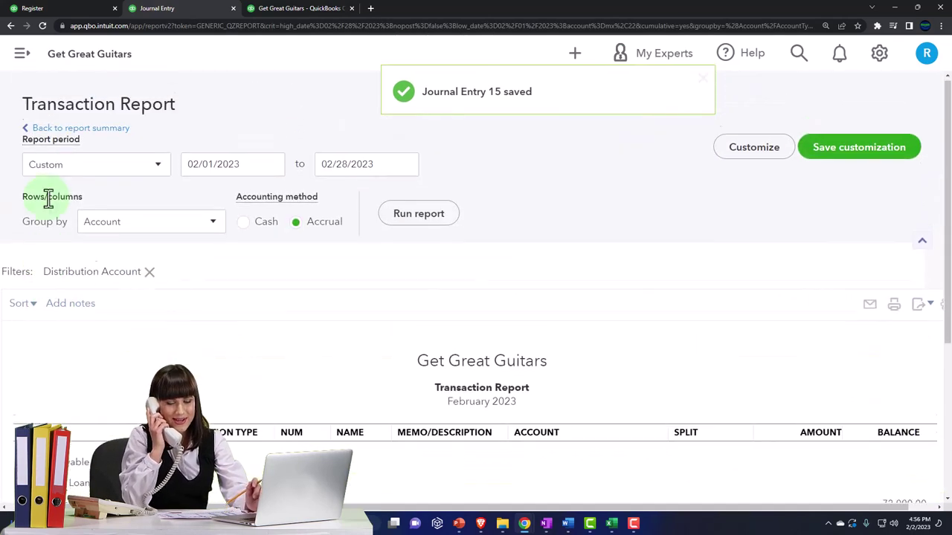
{"action": "left_click", "coordinate": [76, 127]}
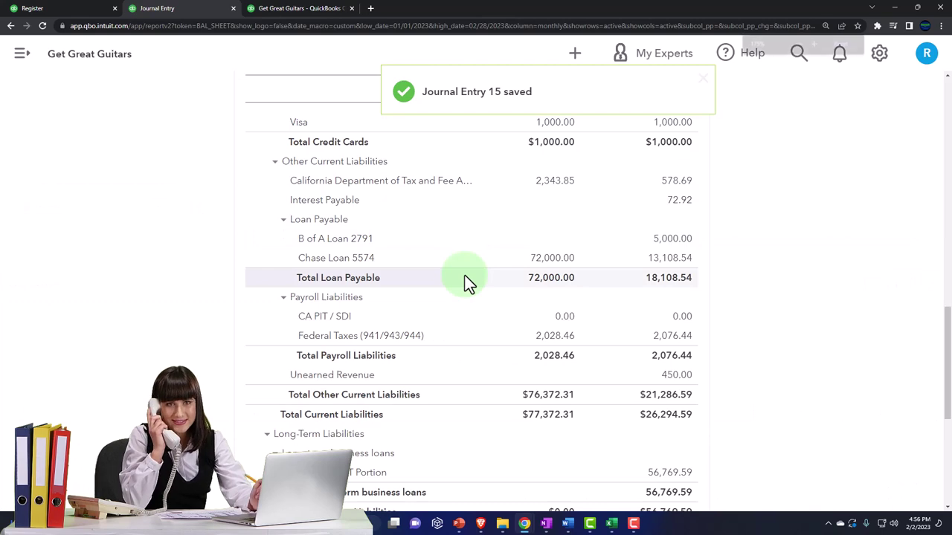
{"action": "scroll", "coordinate": [465, 277], "scroll_direction": "down", "scroll_amount": 2}
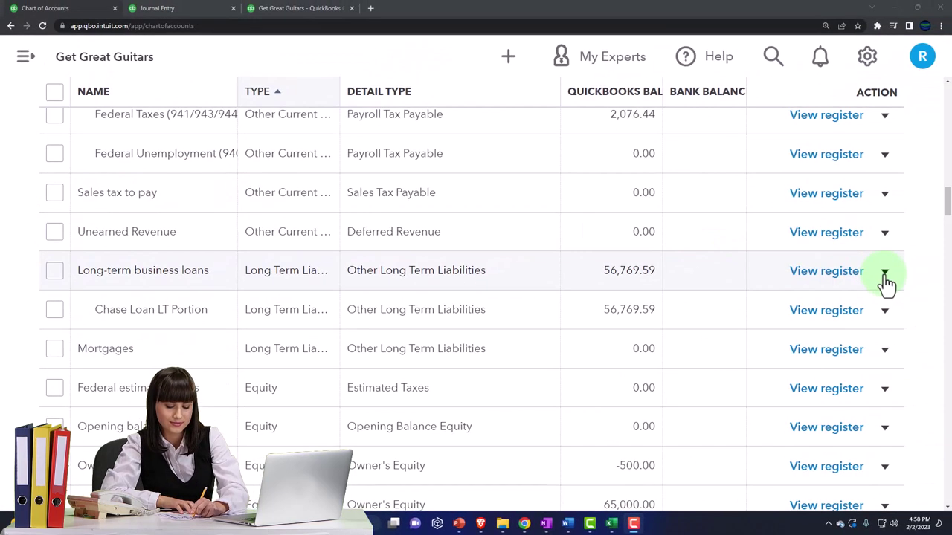
- Rename the Long-term business loans account in the chart of accounts as Loan Payable Long Term Portion and save it
{"action": "left_click", "coordinate": [884, 274]}
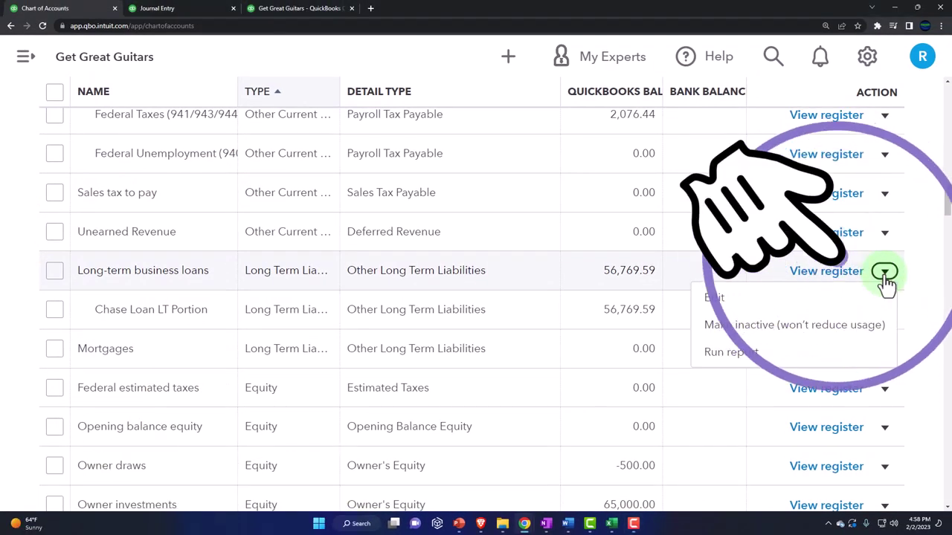
{"action": "left_click", "coordinate": [754, 299]}
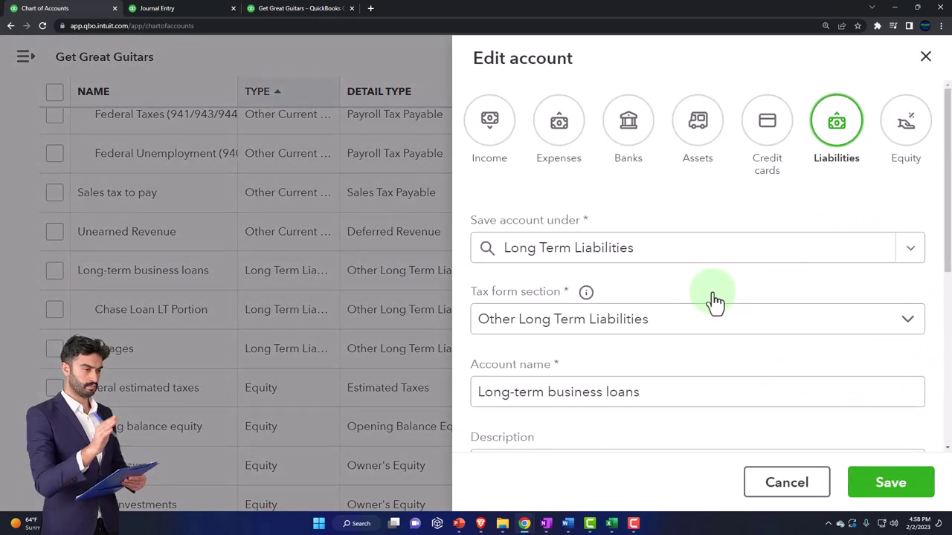
{"action": "left_click", "coordinate": [668, 261]}
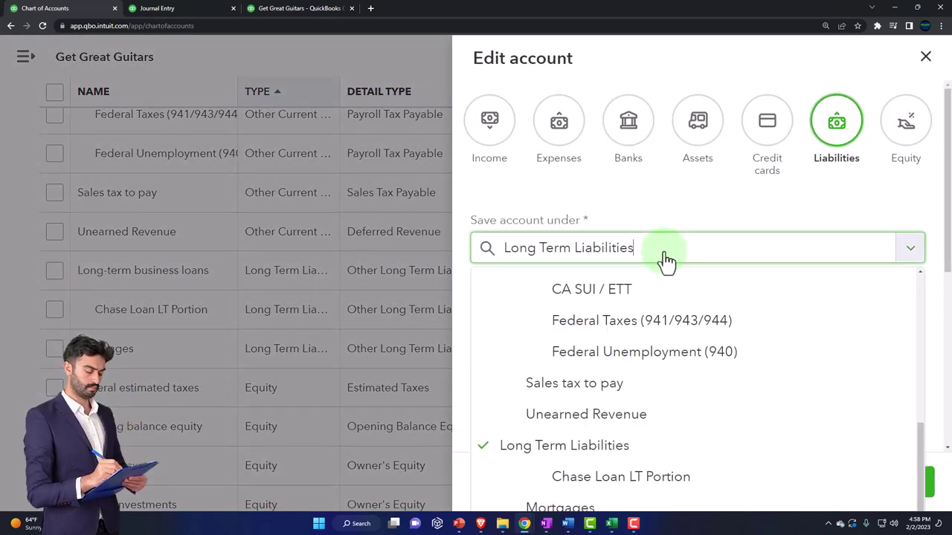
{"action": "left_click", "coordinate": [666, 262]}
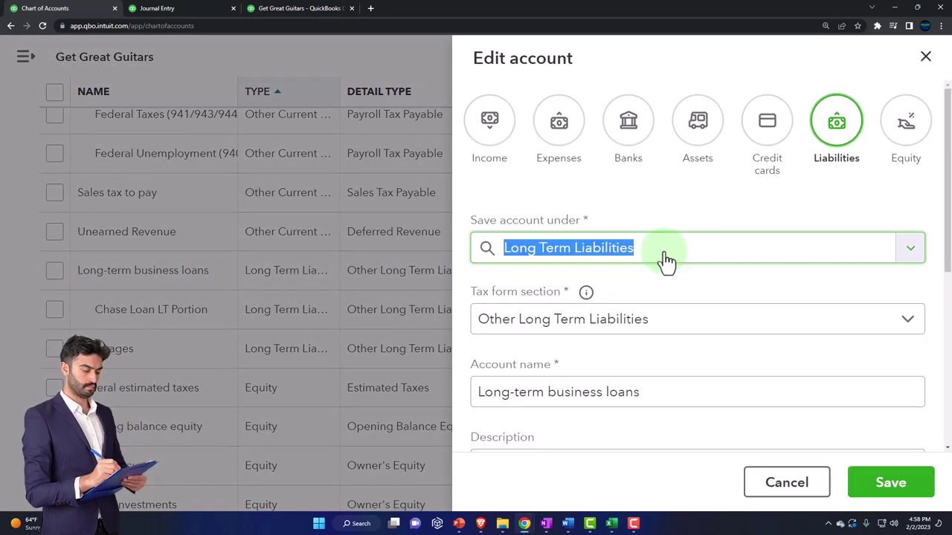
{"action": "left_click", "coordinate": [669, 334]}
{"action": "left_click", "coordinate": [669, 335]}
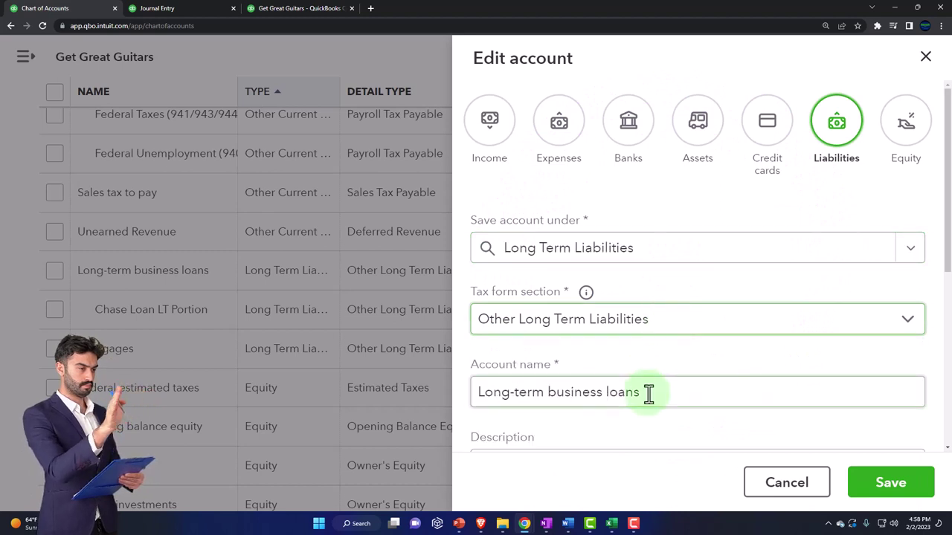
{"action": "scroll", "coordinate": [651, 343], "scroll_direction": "down", "scroll_amount": 2}
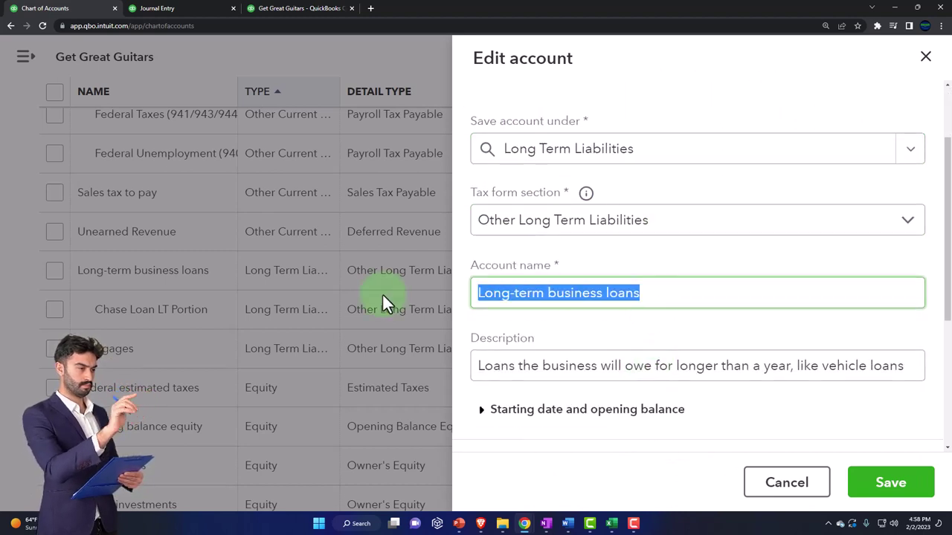
{"action": "type", "text": "an Payable"}
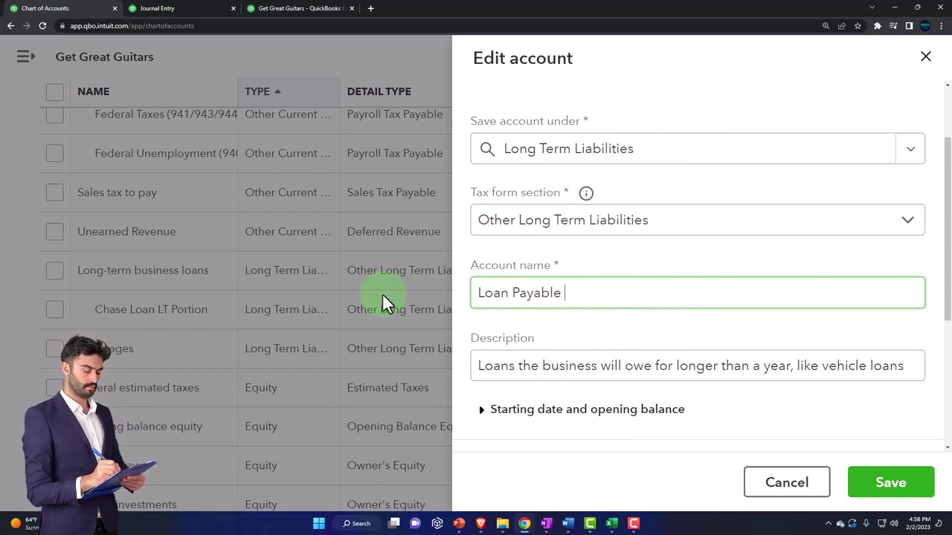
{"action": "type", "text": " Long Term "}
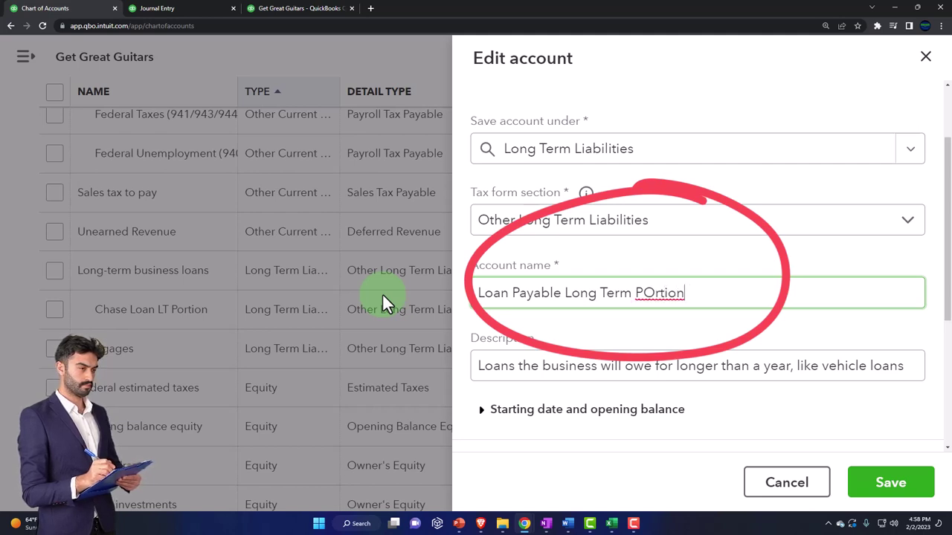
{"action": "type", "text": "Port"}
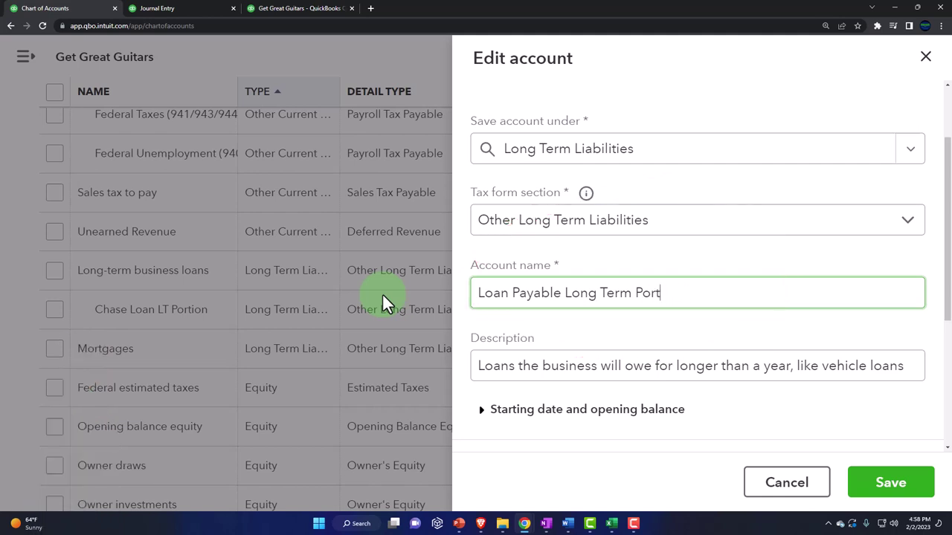
{"action": "left_click", "coordinate": [888, 485]}
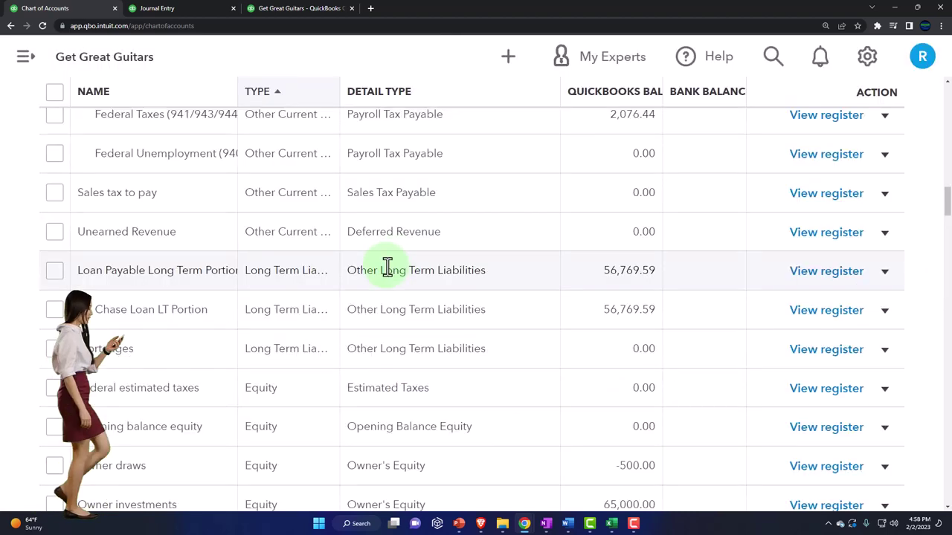
- Return to the balance sheet from the chart of accounts, refresh the report and enlarge it to 250%
{"action": "left_click", "coordinate": [195, 9]}
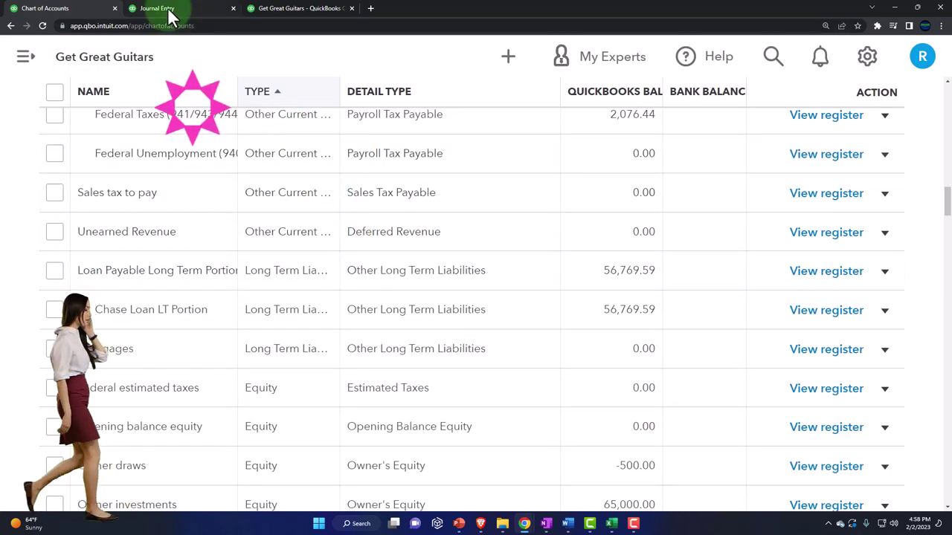
{"action": "scroll", "coordinate": [333, 270], "scroll_direction": "up", "scroll_amount": 15}
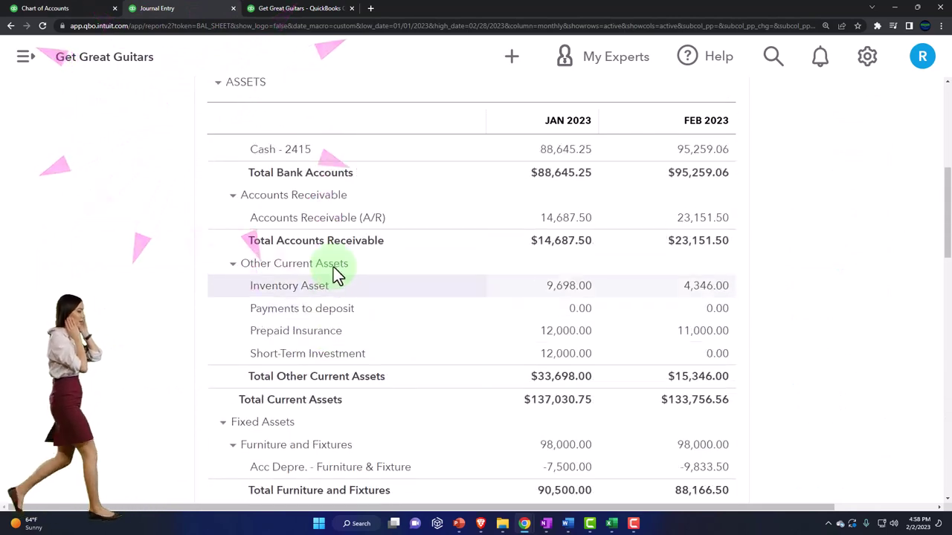
{"action": "scroll", "coordinate": [345, 331], "scroll_direction": "down", "scroll_amount": 3}
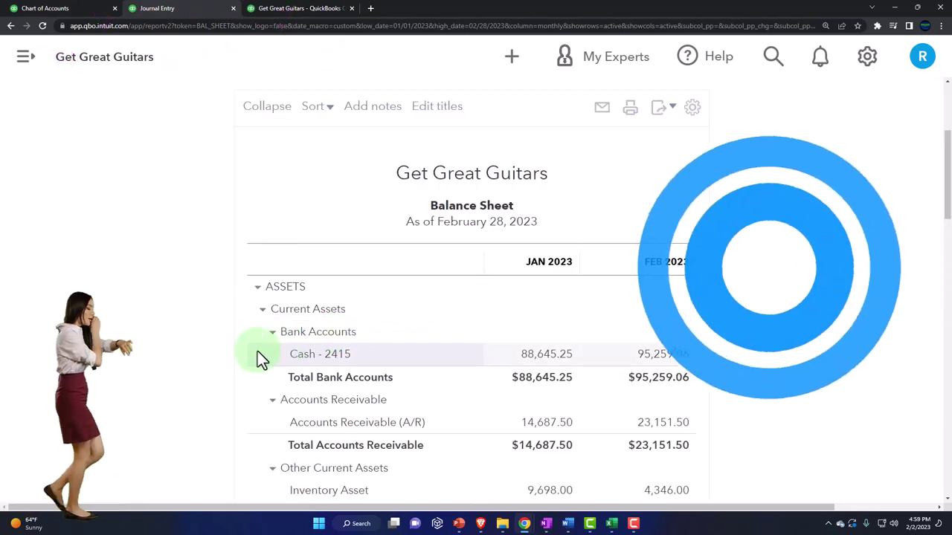
{"action": "key", "text": "ctrl+plus"}
{"action": "key", "text": "ctrl+plus"}
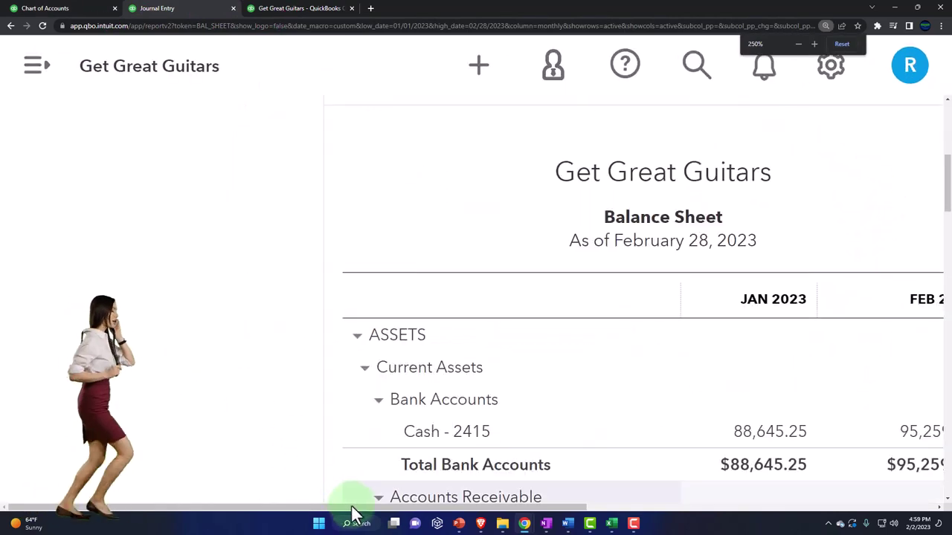
- Examine the Loan Payable accounts under current liabilities and the Loan Payable Long Term Portion group under long-term liabilities
{"action": "scroll", "coordinate": [127, 308], "scroll_direction": "down", "scroll_amount": 5}
{"action": "scroll", "coordinate": [162, 330], "scroll_direction": "down", "scroll_amount": 4}
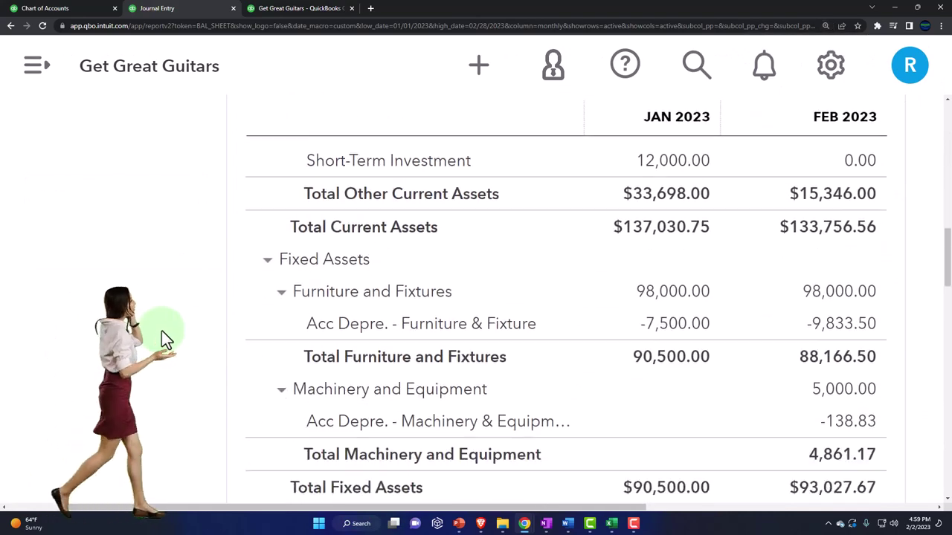
{"action": "scroll", "coordinate": [161, 330], "scroll_direction": "down", "scroll_amount": 5}
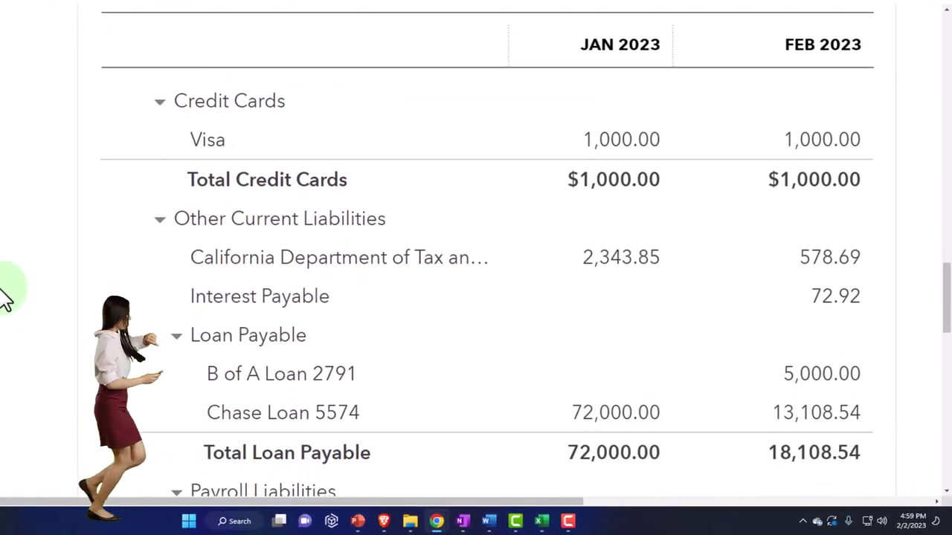
{"action": "scroll", "coordinate": [15, 305], "scroll_direction": "down", "scroll_amount": 1}
{"action": "left_click", "coordinate": [239, 275]}
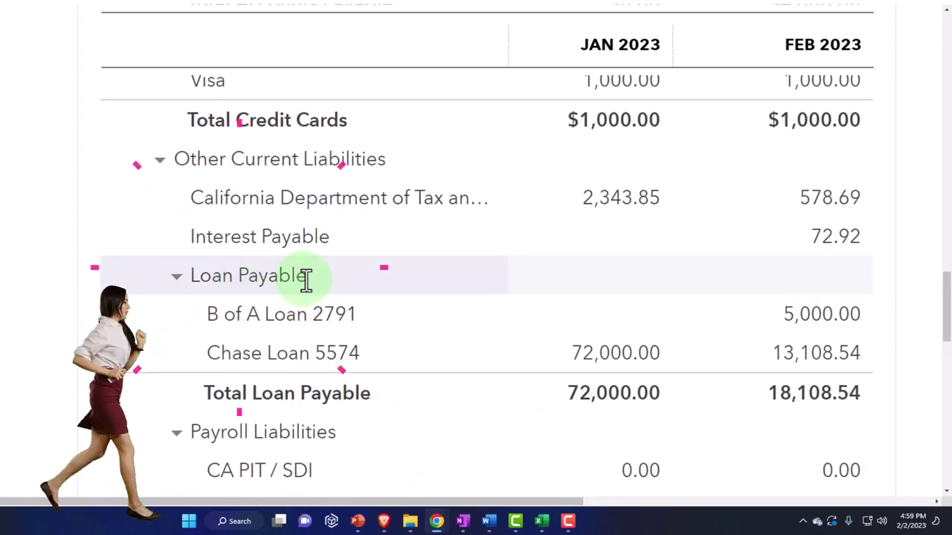
{"action": "scroll", "coordinate": [305, 279], "scroll_direction": "down", "scroll_amount": 5}
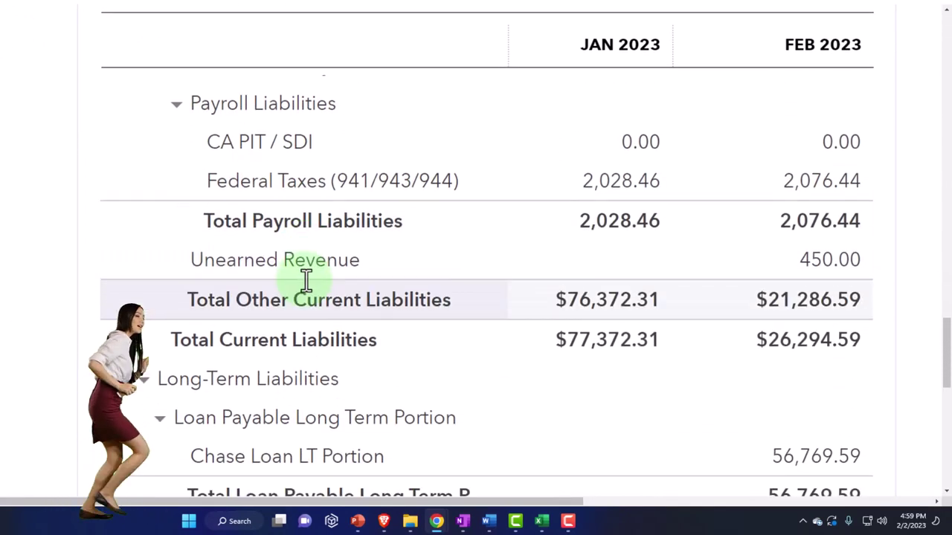
{"action": "scroll", "coordinate": [305, 279], "scroll_direction": "down", "scroll_amount": 2}
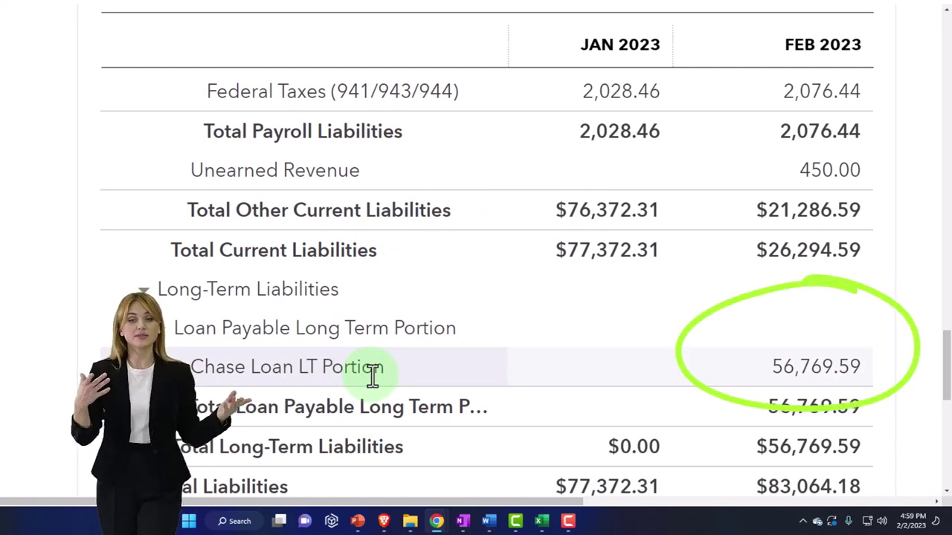
{"action": "scroll", "coordinate": [372, 375], "scroll_direction": "up", "scroll_amount": 5}
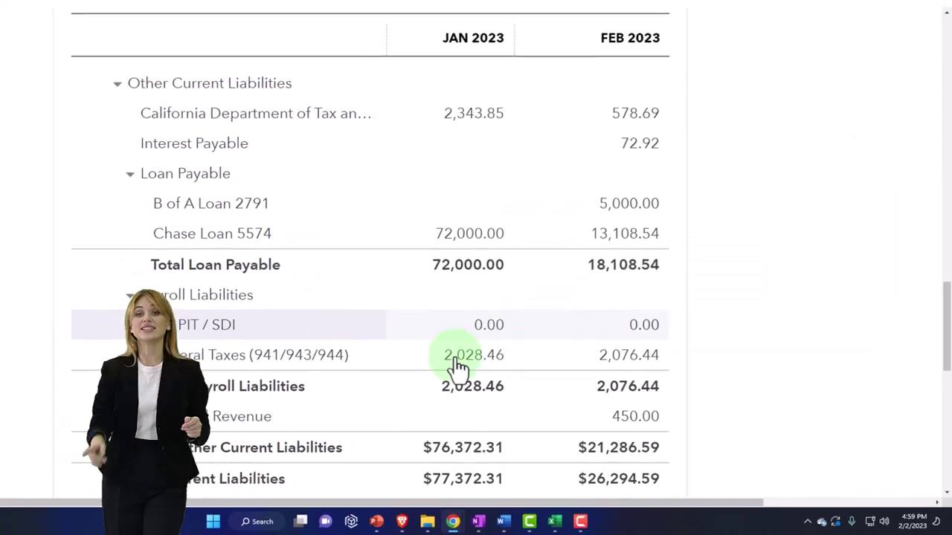
{"action": "scroll", "coordinate": [476, 383], "scroll_direction": "down", "scroll_amount": 3}
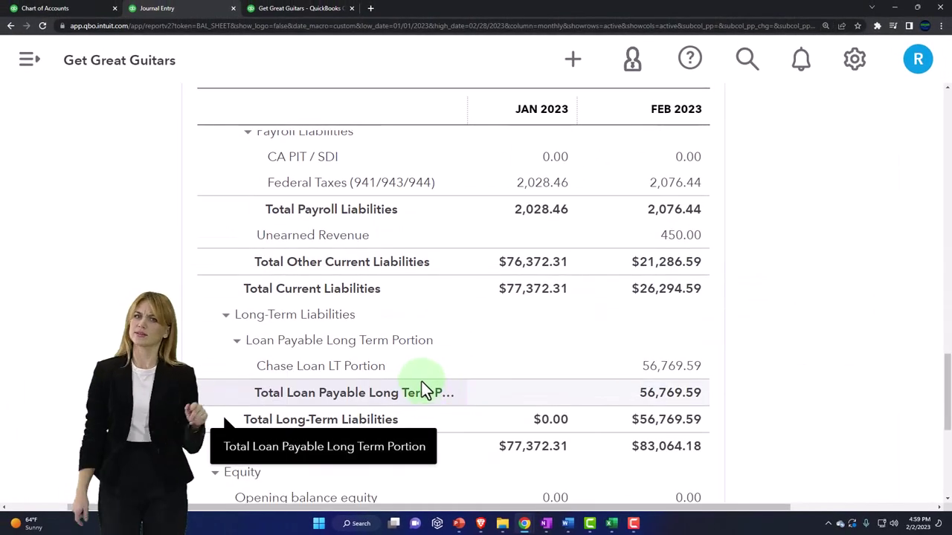
- Collapse and re-expand the Loan Payable group under Other Current Liabilities to compare its group total with the individual loans
{"action": "scroll", "coordinate": [420, 373], "scroll_direction": "up", "scroll_amount": 1}
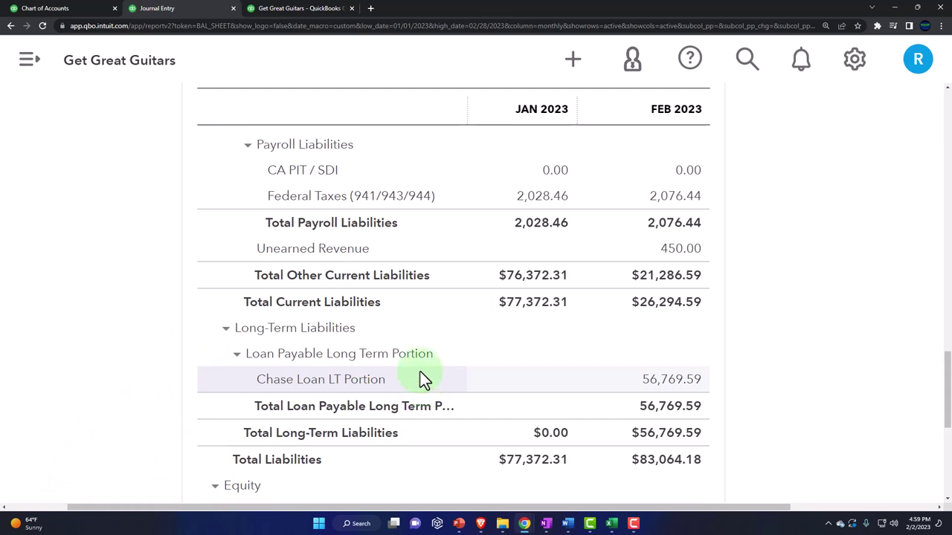
{"action": "scroll", "coordinate": [420, 372], "scroll_direction": "up", "scroll_amount": 3}
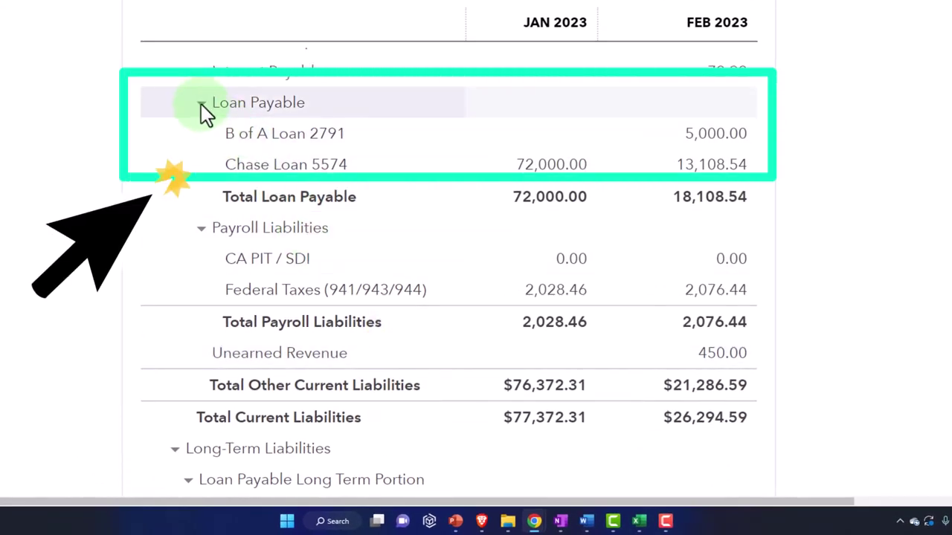
{"action": "left_click", "coordinate": [201, 104]}
{"action": "scroll", "coordinate": [160, 149], "scroll_direction": "up", "scroll_amount": 2}
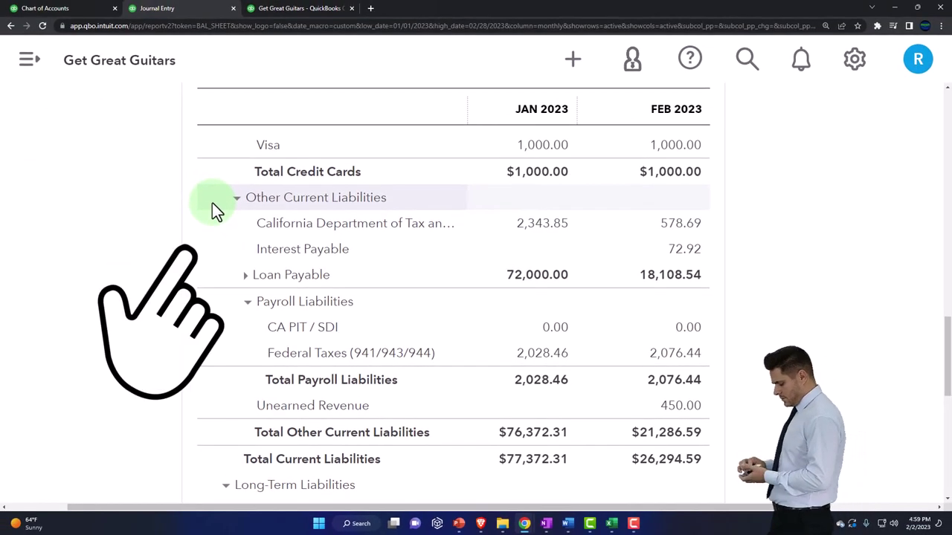
{"action": "left_click", "coordinate": [214, 272]}
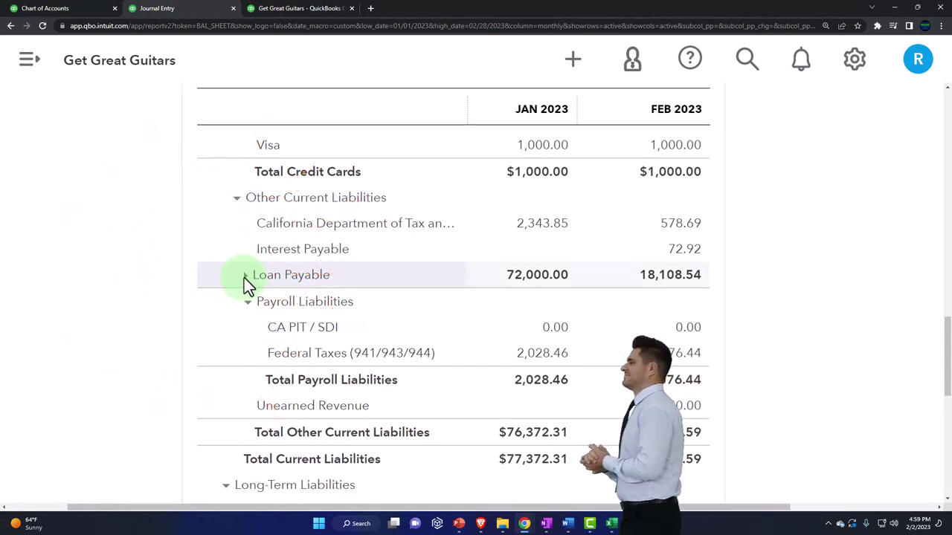
{"action": "left_click", "coordinate": [245, 277]}
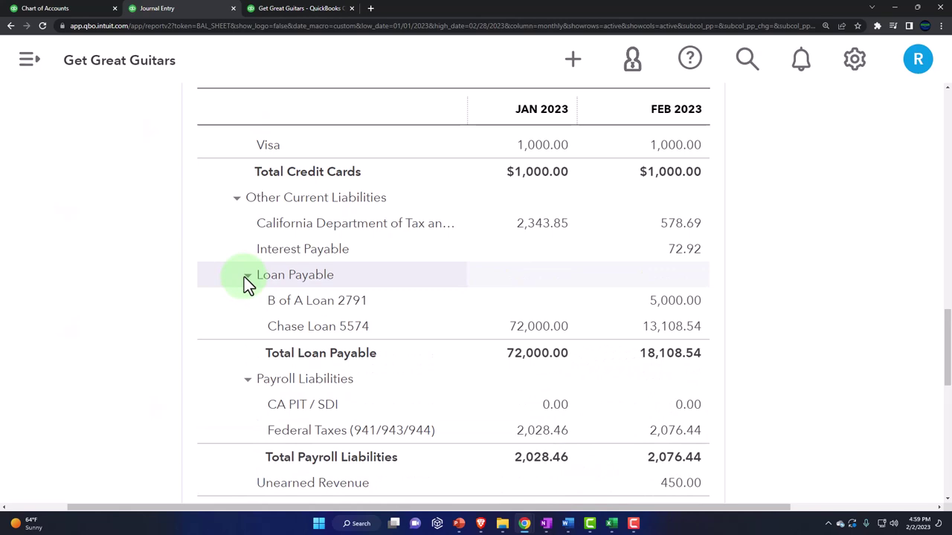
- Collapse and re-expand the Loan Payable Long Term Portion group under Long-Term Liabilities
{"action": "scroll", "coordinate": [244, 276], "scroll_direction": "down", "scroll_amount": 4}
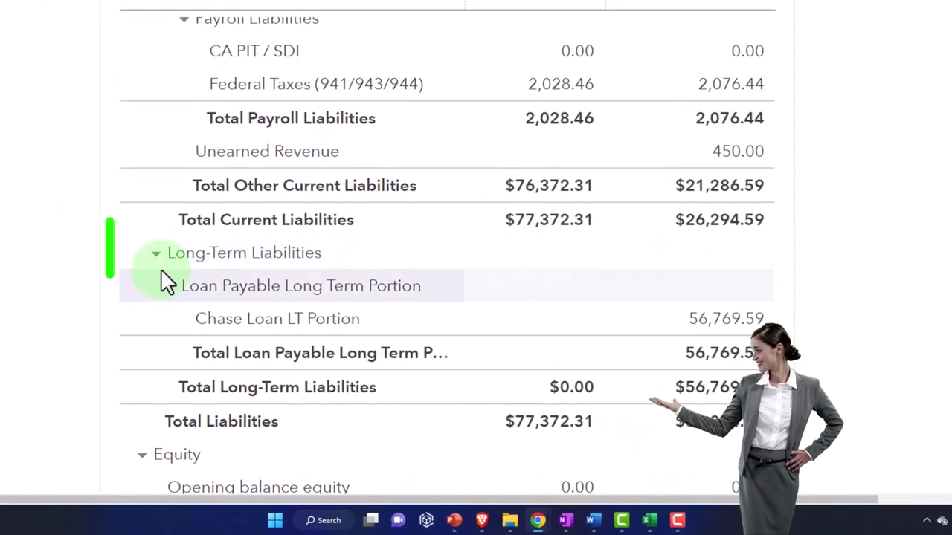
{"action": "left_click", "coordinate": [171, 286]}
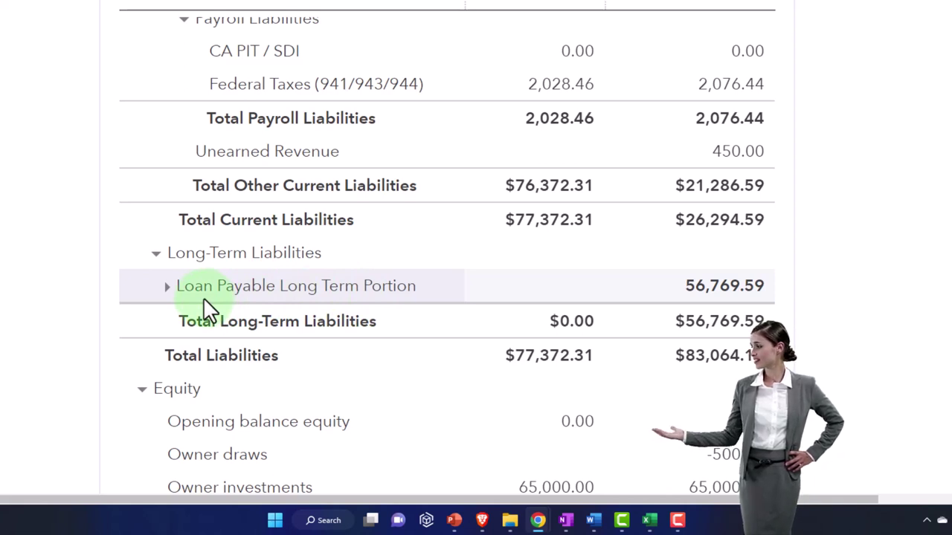
{"action": "left_click", "coordinate": [166, 287]}
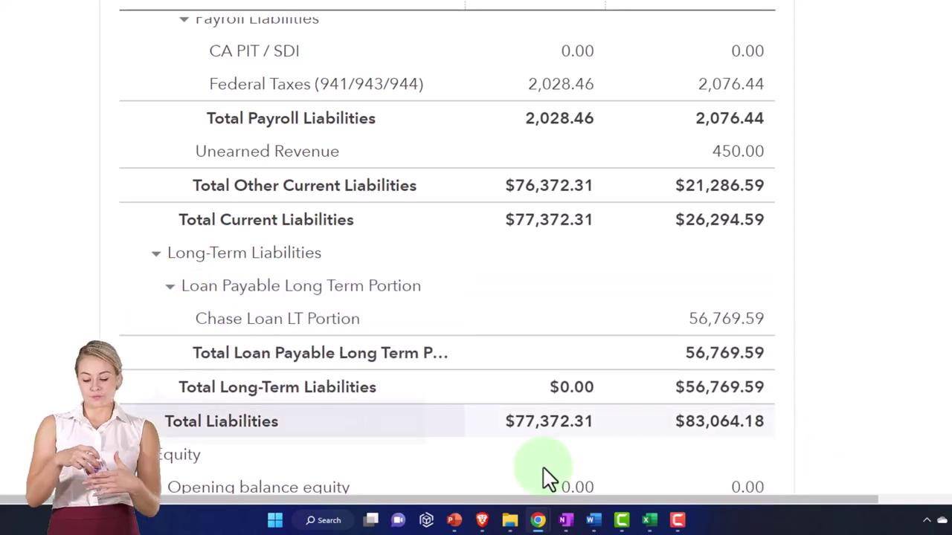
- Check the ST and LT amounts in the Excel amortization table against the Loan Payable Long Term Portion group on the balance sheet
{"action": "left_click", "coordinate": [649, 519]}
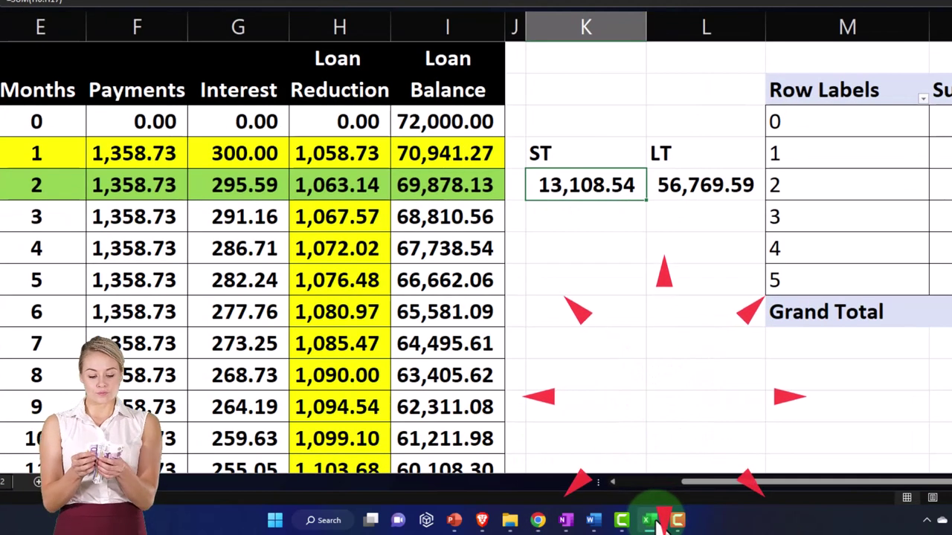
{"action": "left_click", "coordinate": [649, 520]}
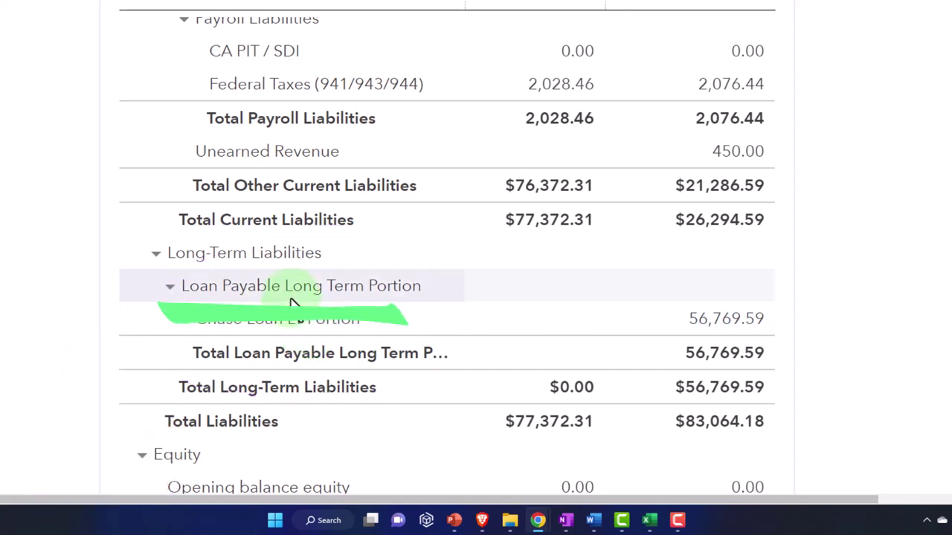
{"action": "left_click", "coordinate": [170, 285]}
{"action": "left_click", "coordinate": [169, 285]}
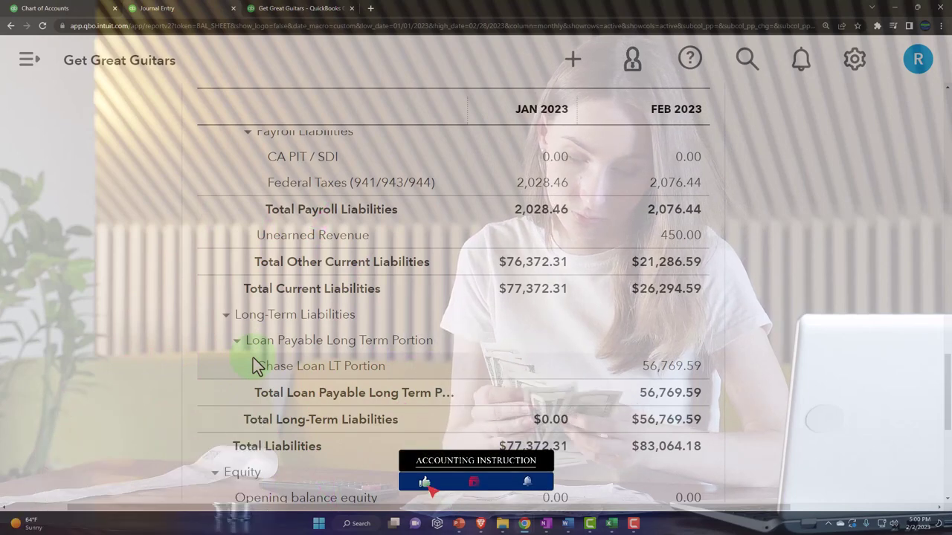
- Review the loan balances in the Excel amortization table and compare them with the Loan Payable group under current liabilities
{"action": "scroll", "coordinate": [252, 357], "scroll_direction": "up", "scroll_amount": 3}
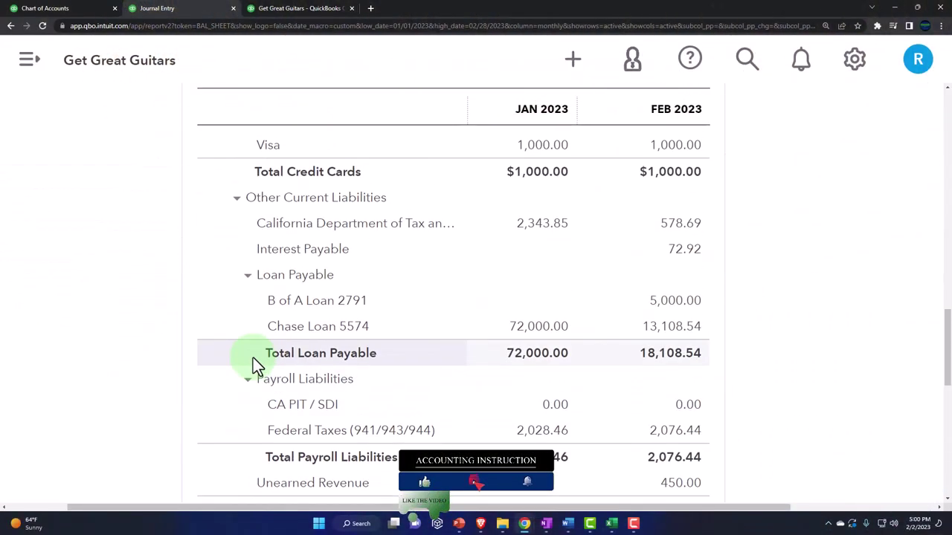
{"action": "left_click", "coordinate": [611, 523]}
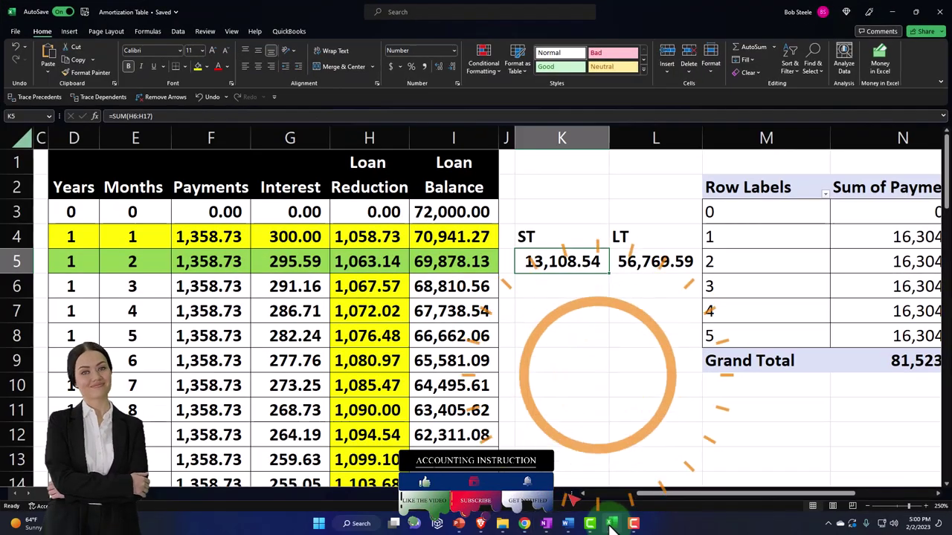
{"action": "left_click", "coordinate": [461, 288]}
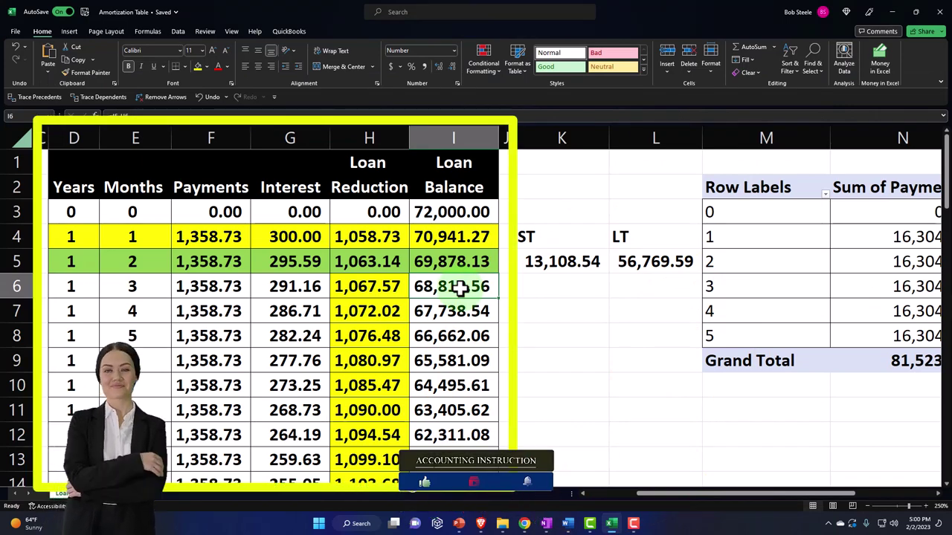
{"action": "left_click", "coordinate": [892, 13]}
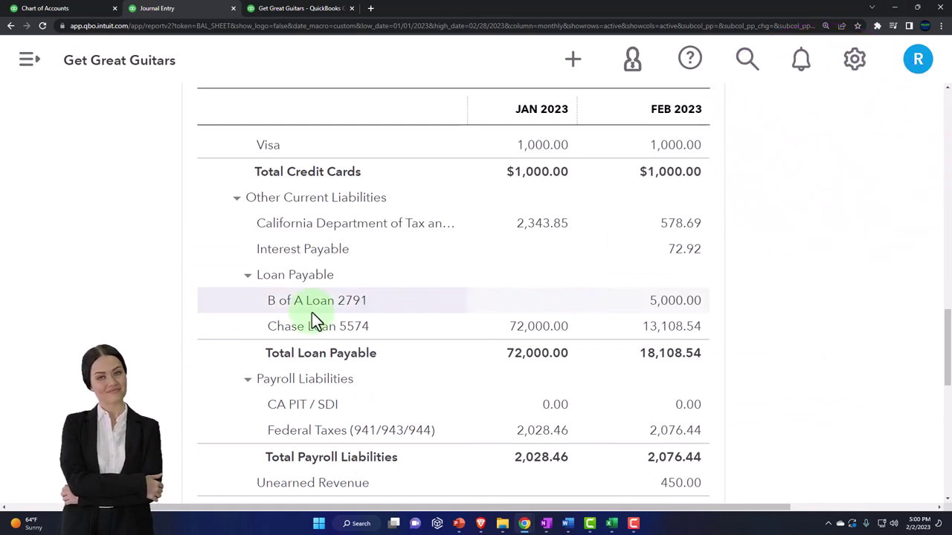
{"action": "left_click", "coordinate": [249, 277]}
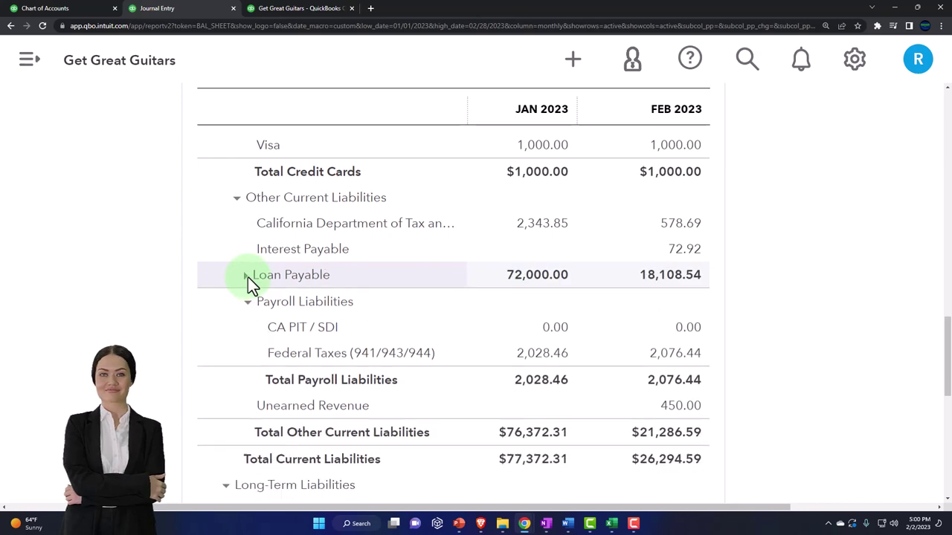
{"action": "left_click", "coordinate": [249, 277]}
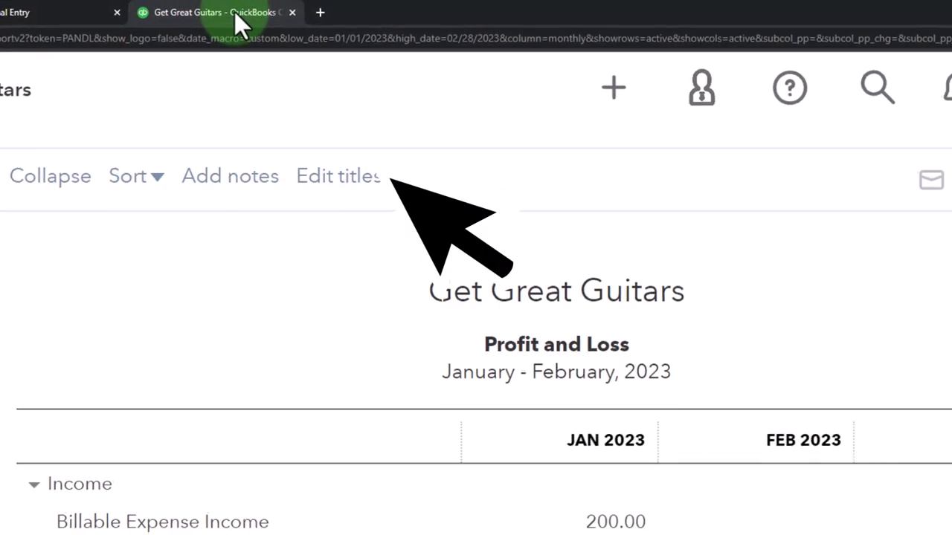
- Duplicate the Profit and Loss browser tab and open the reports list in the copy with the navigation menu hidden
{"action": "right_click", "coordinate": [234, 12]}
{"action": "left_click", "coordinate": [278, 133]}
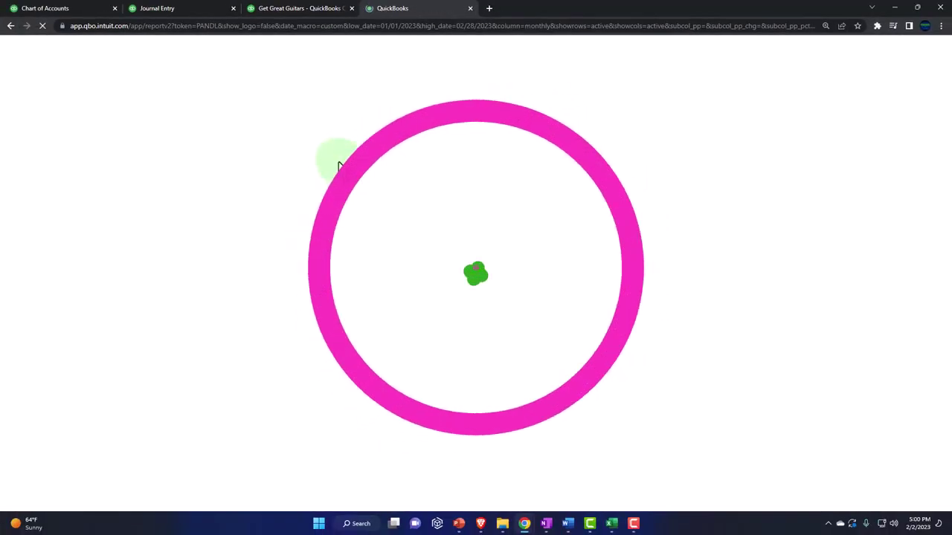
{"action": "key", "text": "ctrl+plus"}
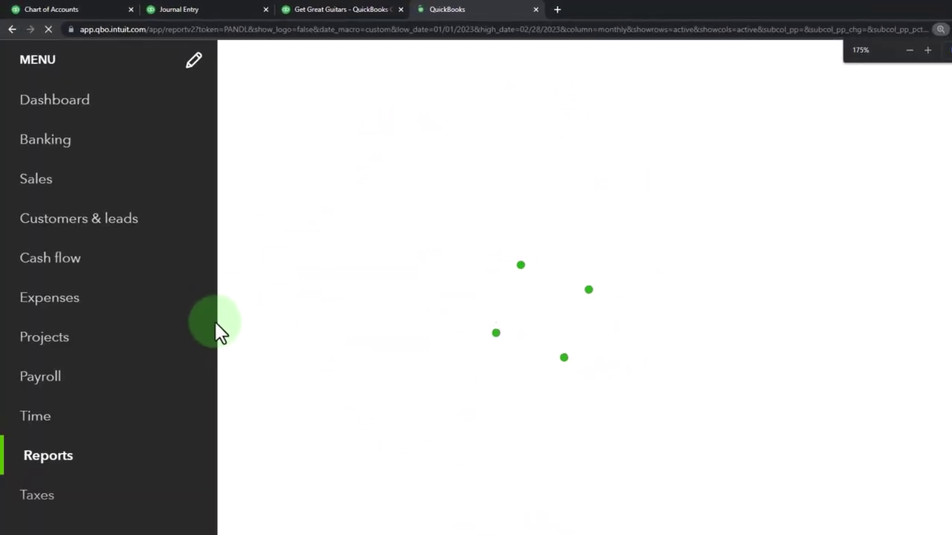
{"action": "key", "text": "ctrl+minus"}
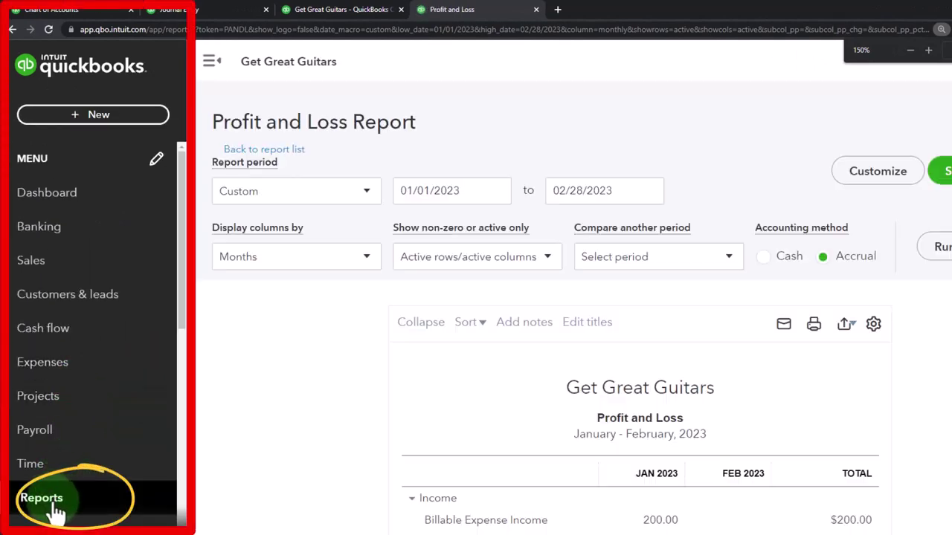
{"action": "left_click", "coordinate": [56, 509]}
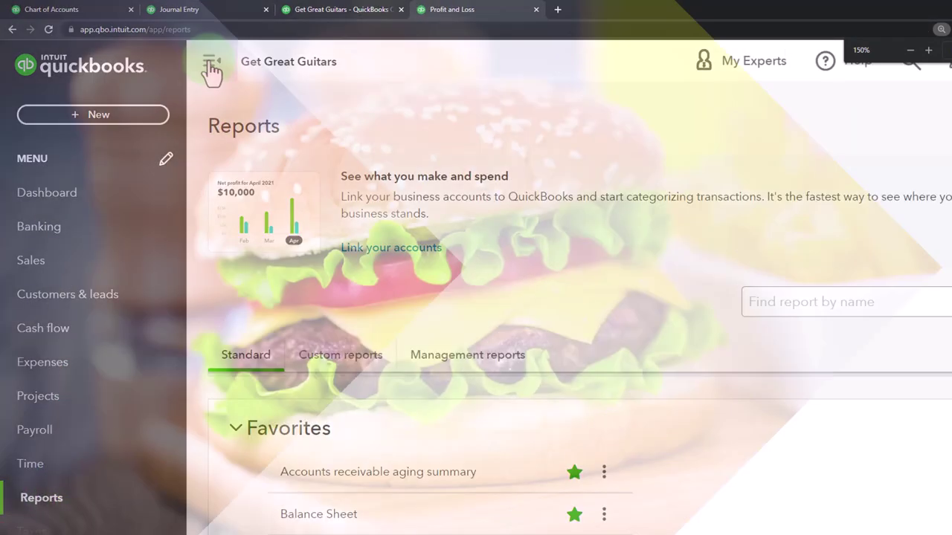
{"action": "left_click", "coordinate": [212, 61]}
- Search the reports for "trial" and open the Trial Balance report
{"action": "left_click", "coordinate": [715, 285]}
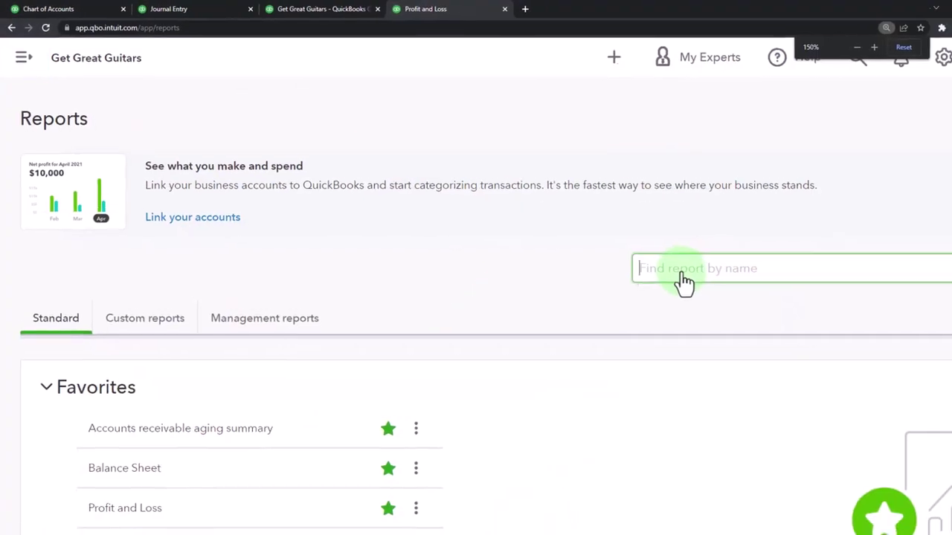
{"action": "type", "text": "trial"}
{"action": "key", "text": "Down"}
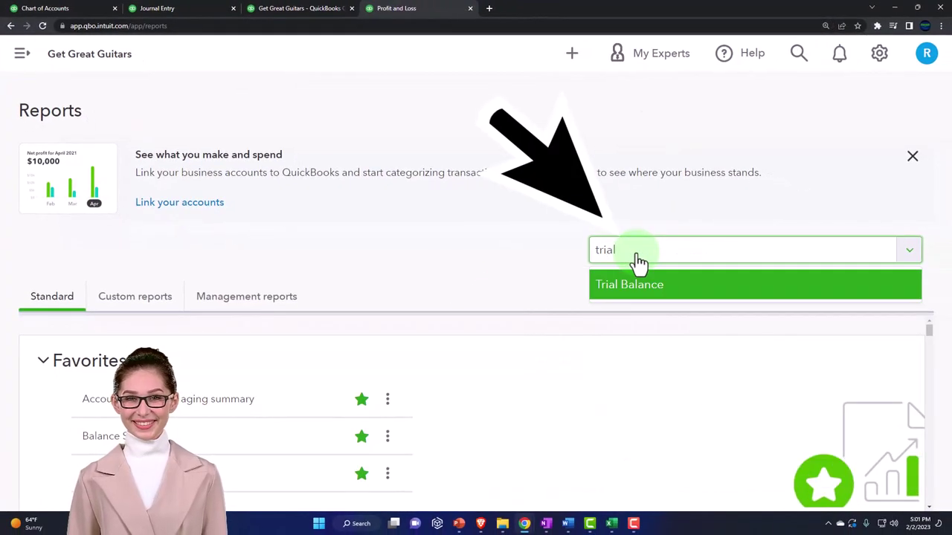
{"action": "key", "text": "Return"}
- Run the trial balance for 01/01/2023 to 02/28/2023 with columns displayed by months
{"action": "scroll", "coordinate": [625, 275], "scroll_direction": "down", "scroll_amount": 5}
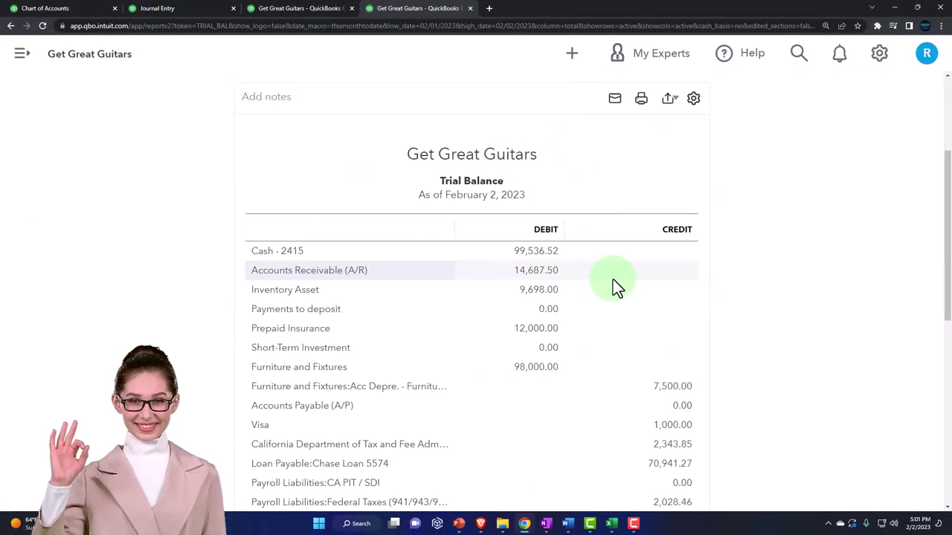
{"action": "scroll", "coordinate": [613, 279], "scroll_direction": "up", "scroll_amount": 5}
{"action": "left_click", "coordinate": [238, 174]}
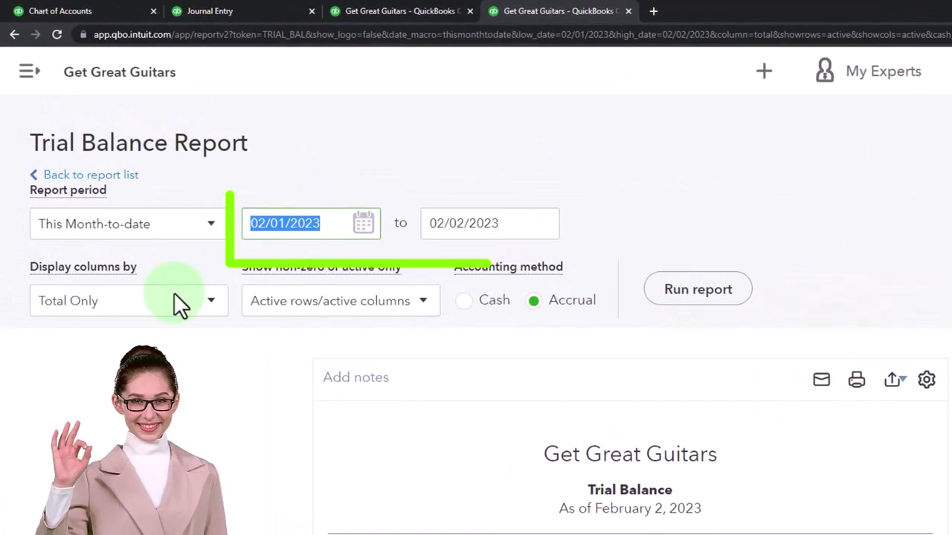
{"action": "type", "text": "01/01/2023"}
{"action": "key", "text": "Tab"}
{"action": "type", "text": "02/2"}
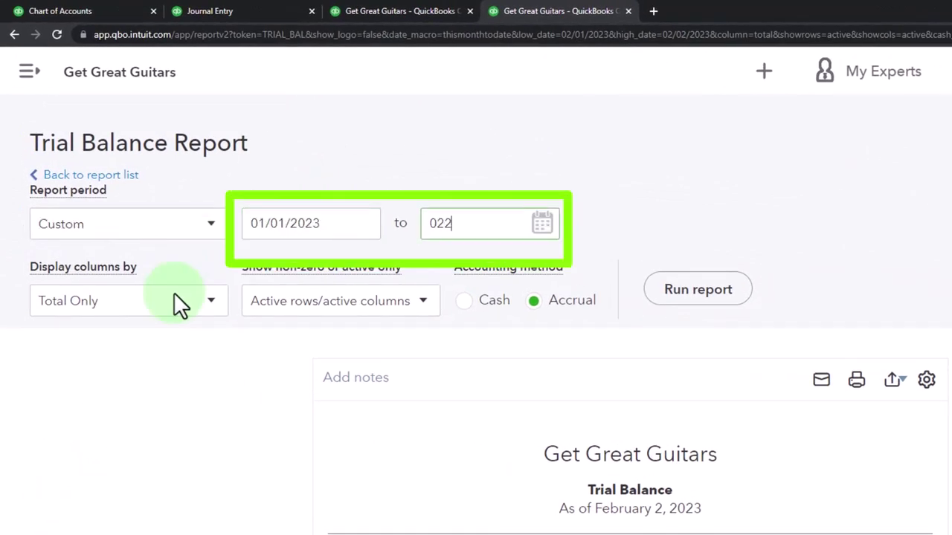
{"action": "type", "text": "8/2023"}
{"action": "left_click", "coordinate": [176, 300]}
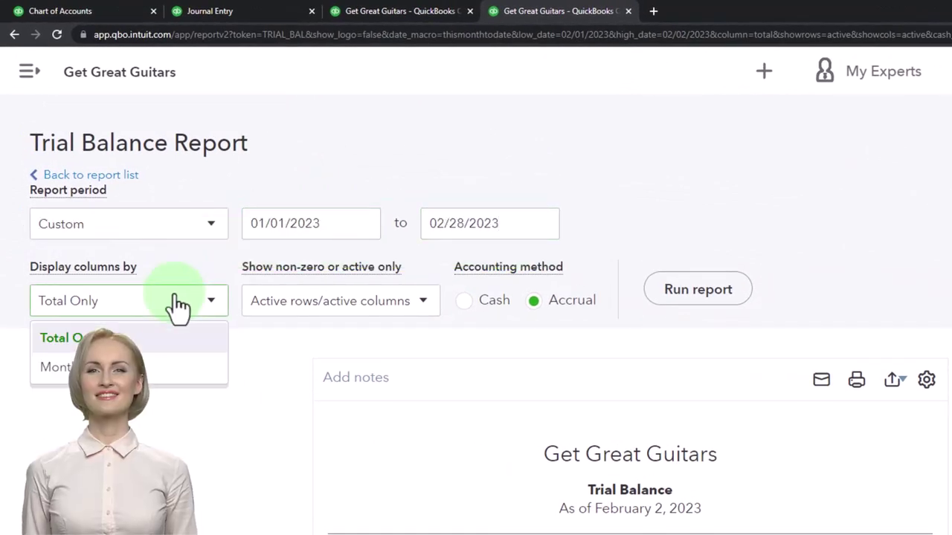
{"action": "left_click", "coordinate": [152, 368]}
{"action": "left_click", "coordinate": [697, 289]}
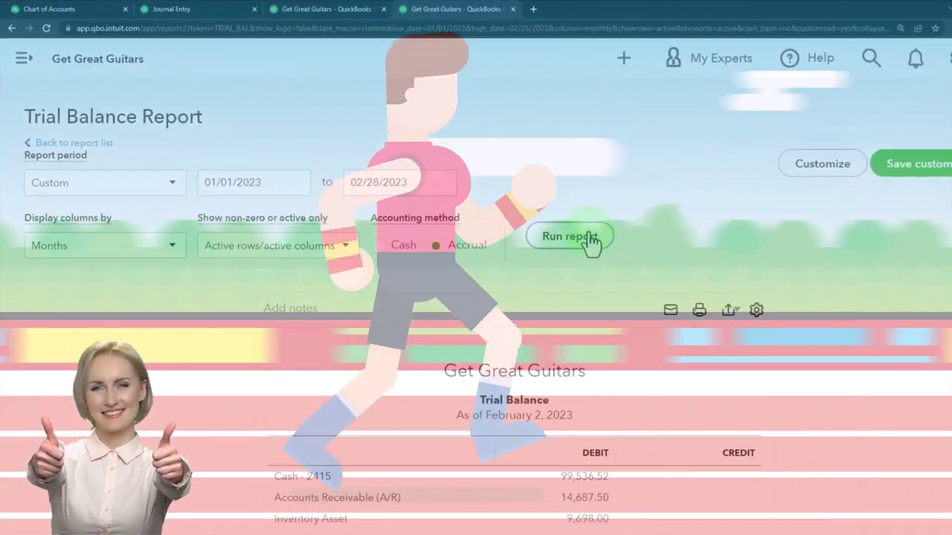
- Examine the January and February account balances on the trial balance at 200% zoom, from Cash through the totals row
{"action": "scroll", "coordinate": [529, 237], "scroll_direction": "down", "scroll_amount": 5}
{"action": "key", "text": "ctrl+plus"}
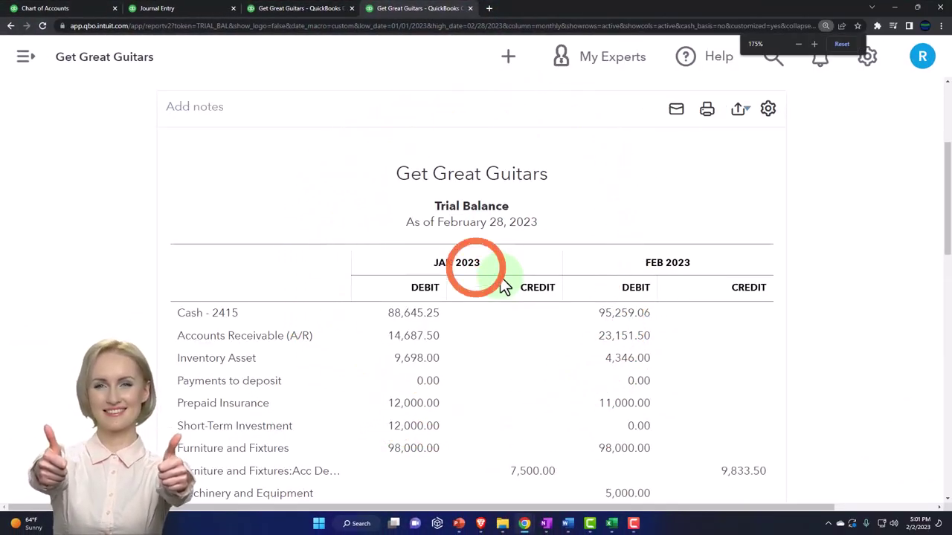
{"action": "key", "text": "ctrl+plus"}
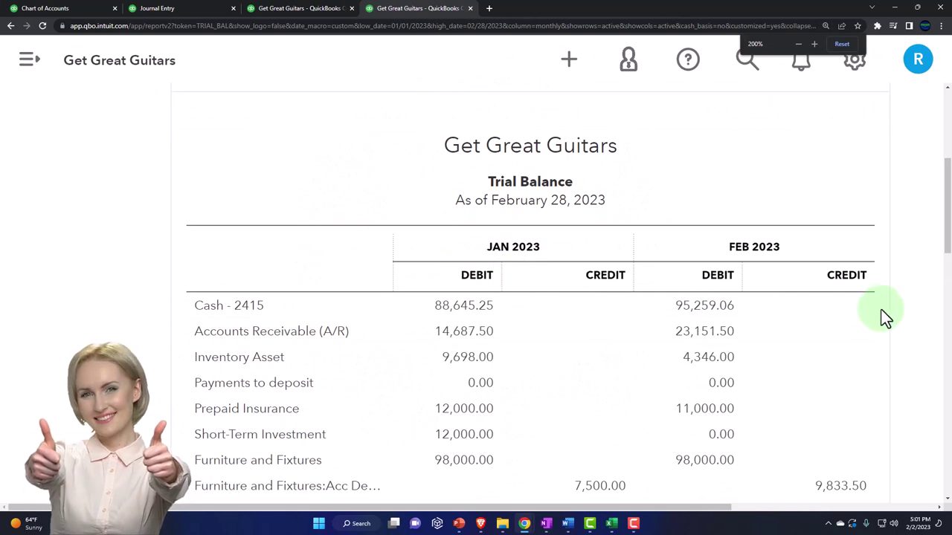
{"action": "scroll", "coordinate": [903, 306], "scroll_direction": "down", "scroll_amount": 2}
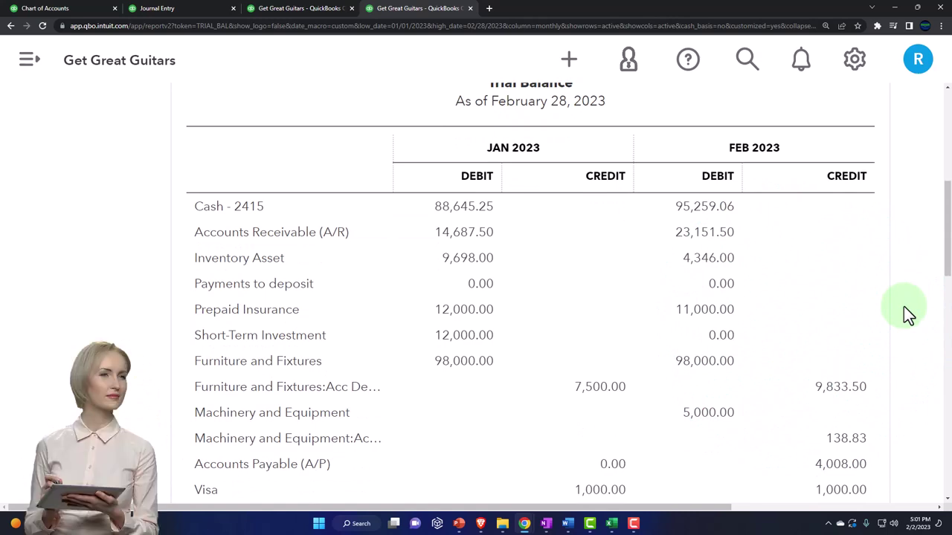
{"action": "scroll", "coordinate": [903, 305], "scroll_direction": "down", "scroll_amount": 4}
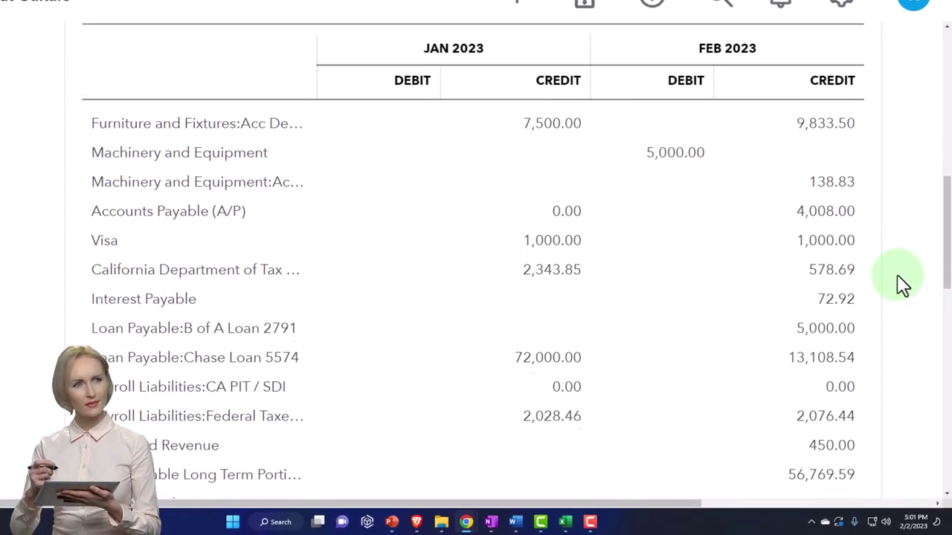
{"action": "scroll", "coordinate": [902, 284], "scroll_direction": "down", "scroll_amount": 3}
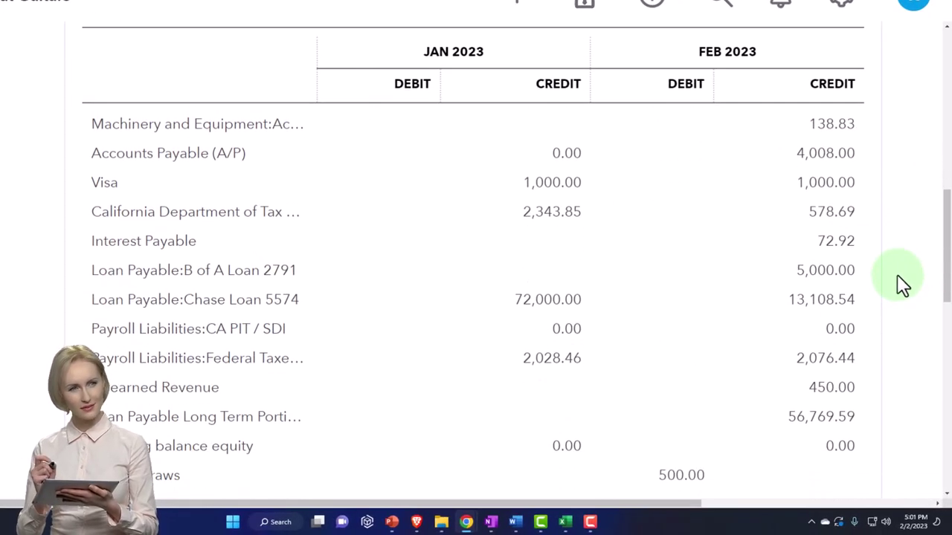
{"action": "scroll", "coordinate": [901, 285], "scroll_direction": "down", "scroll_amount": 4}
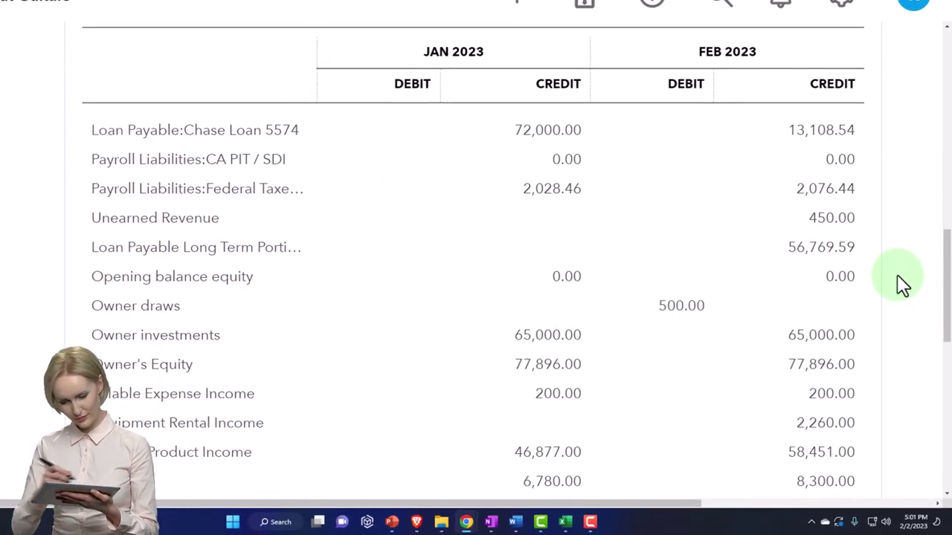
{"action": "scroll", "coordinate": [898, 277], "scroll_direction": "down", "scroll_amount": 4}
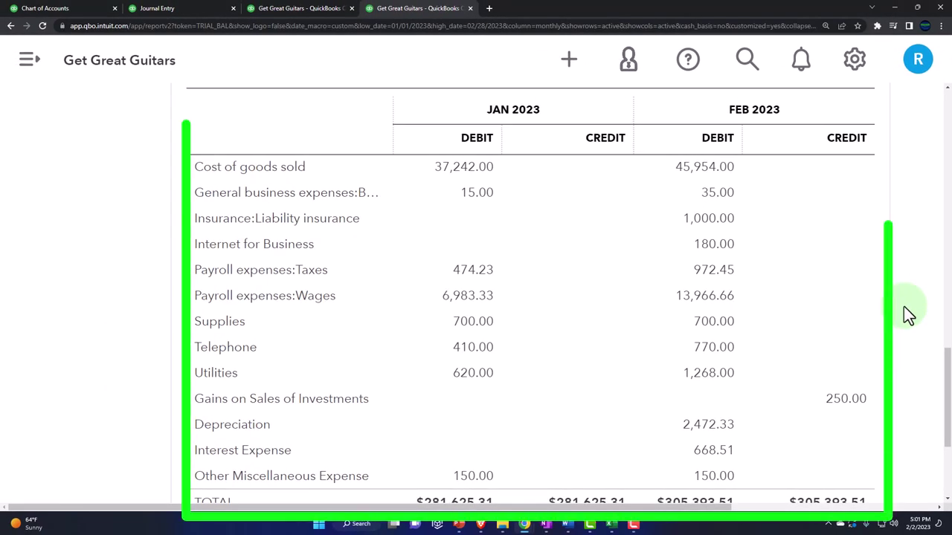
{"action": "scroll", "coordinate": [903, 306], "scroll_direction": "down", "scroll_amount": 1}
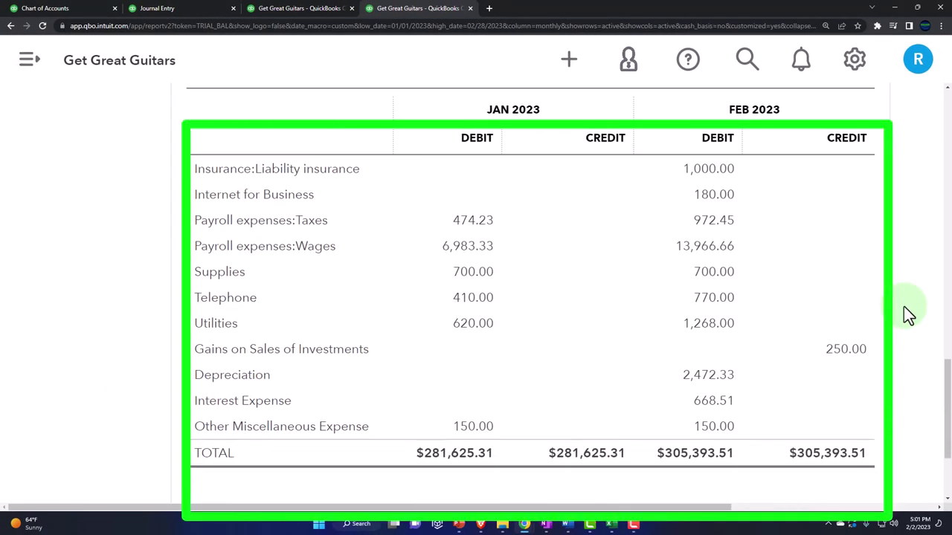